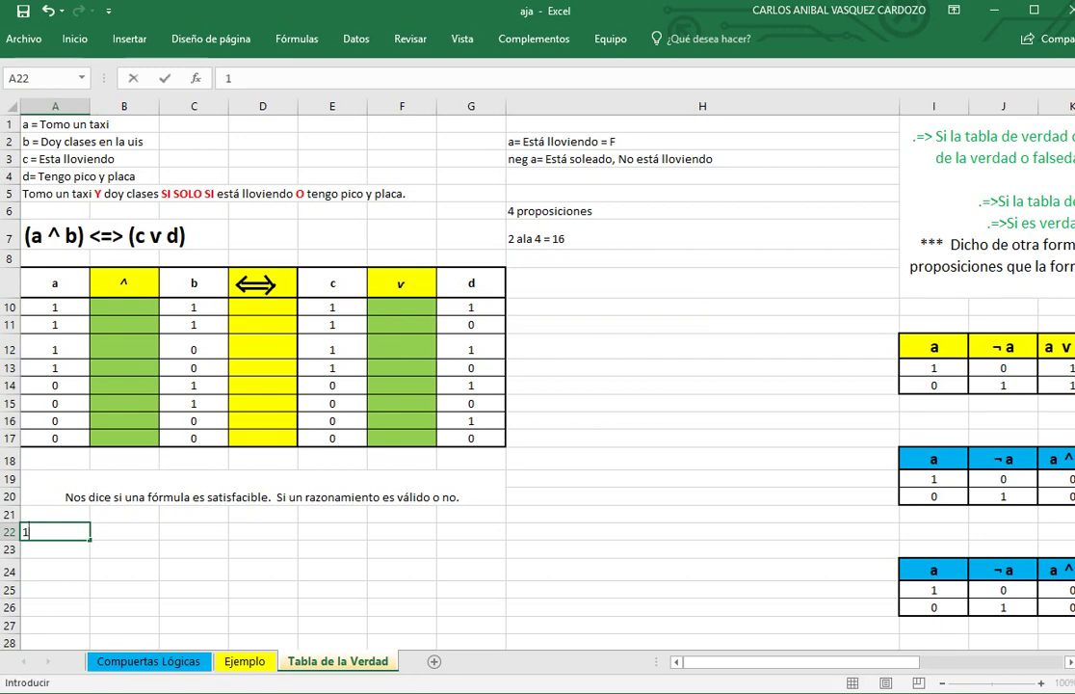
# Enter the value 1 in each cell from A22 to A27, below the existing truth table
pyautogui.press('Return')
pyautogui.write('1')
pyautogui.press('Return')
pyautogui.write('1 1')
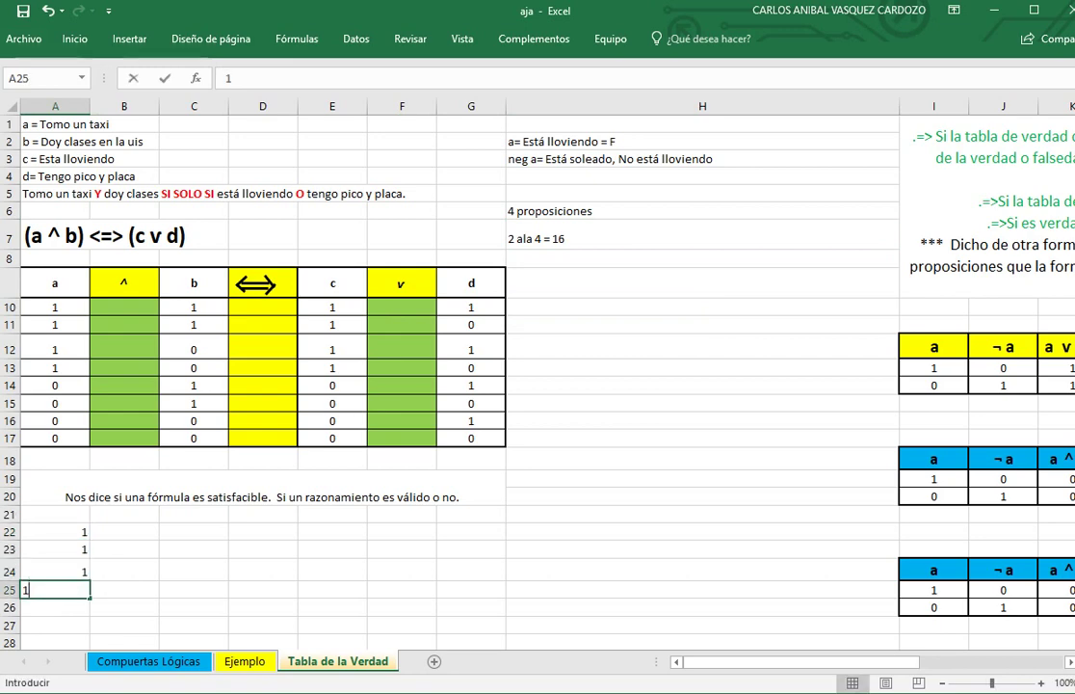
pyautogui.press('Return')
pyautogui.write('1')
pyautogui.press('Return')
pyautogui.write('1')
pyautogui.press('Return')
# Extend the run of ones in column A by entering 1 in cells A28 and A29
pyautogui.press('Return')
pyautogui.press('Down')
pyautogui.press('Down')
pyautogui.press('Up')
pyautogui.press('Up')
pyautogui.press('Up')
pyautogui.press('Up')
pyautogui.press('Up')
pyautogui.press('Up')
pyautogui.press('Up')
pyautogui.press('Up')
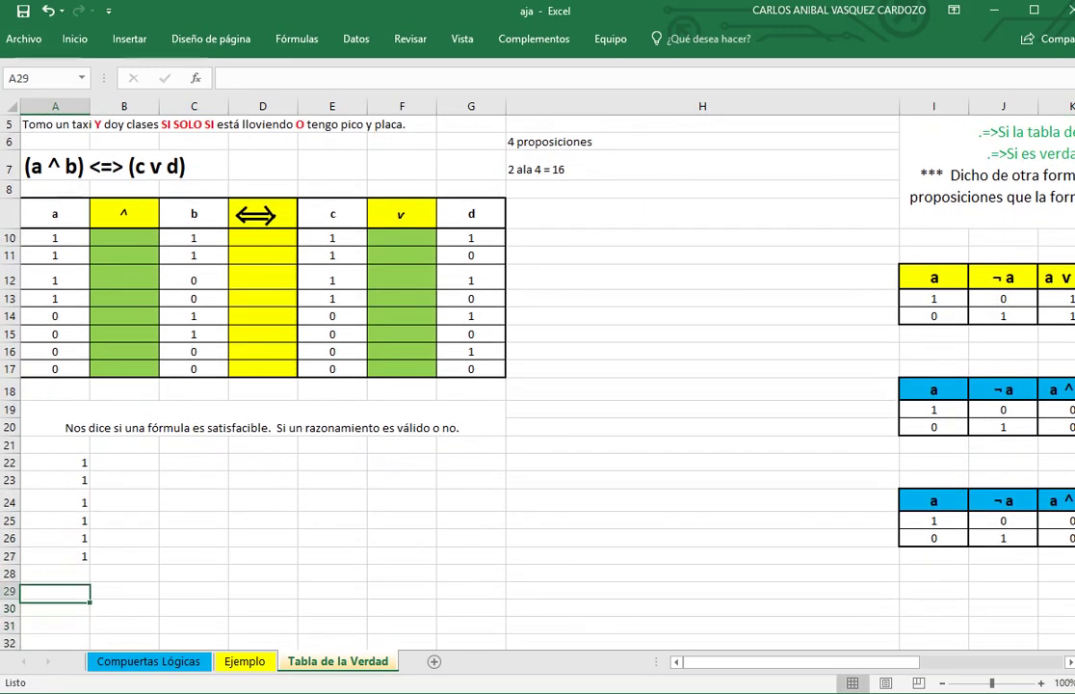
pyautogui.press('Down')
pyautogui.press('Down')
pyautogui.press('Down')
pyautogui.press('Down')
pyautogui.press('Down')
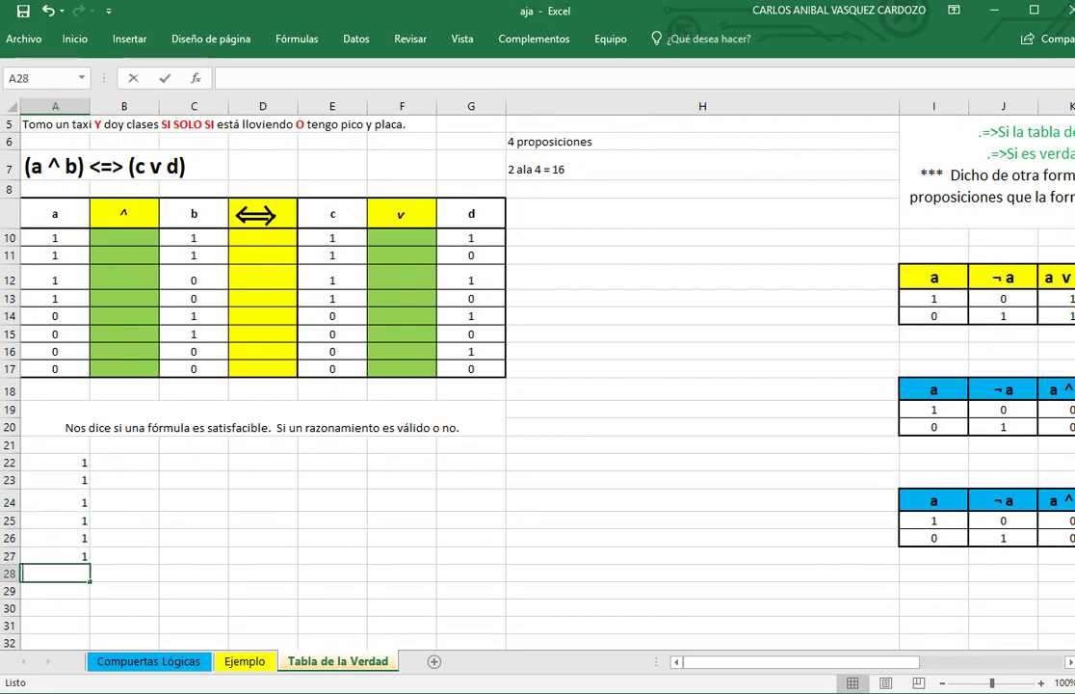
pyautogui.write('1')
pyautogui.press('Return')
pyautogui.write('1')
pyautogui.press('Return')
pyautogui.press('Return')
# Enter the value 0 in each cell from A30 to A37
pyautogui.write('0')
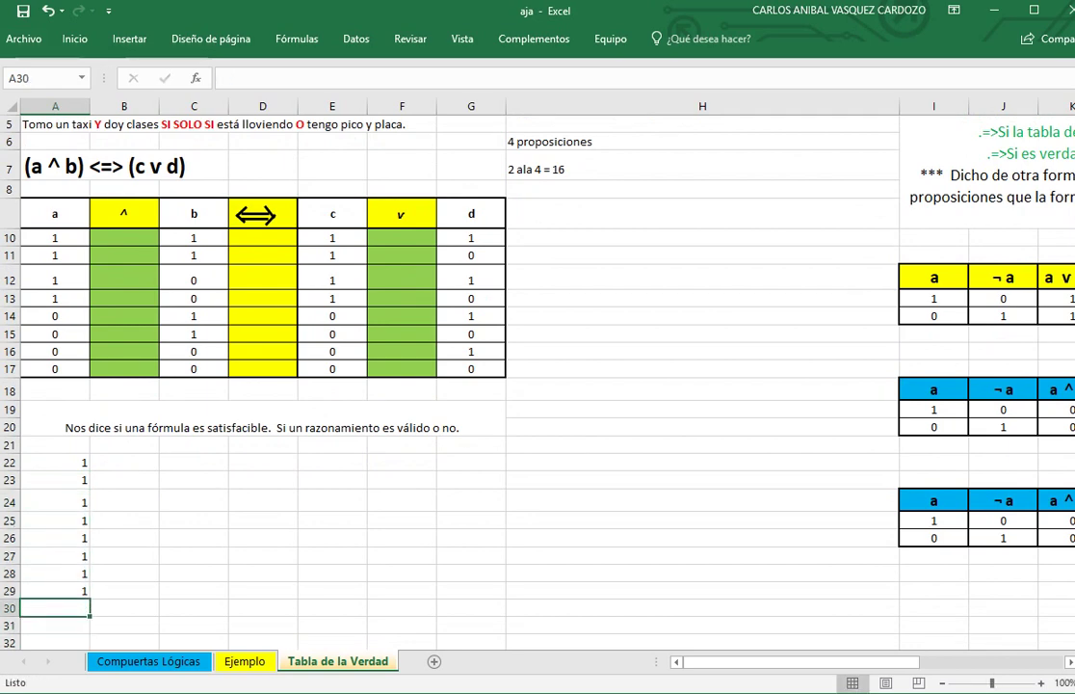
pyautogui.press('Return')
pyautogui.write('0')
pyautogui.press('Return')
pyautogui.write('0 0 0')
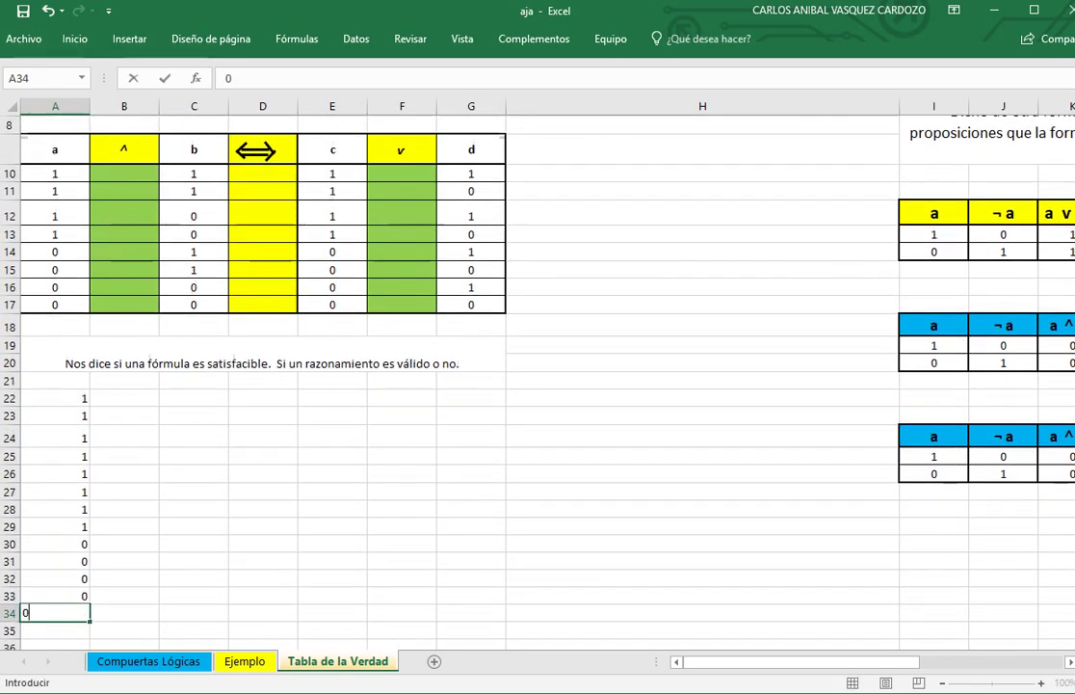
pyautogui.press('Return')
pyautogui.write('0 0')
pyautogui.press('Return')
pyautogui.write('0')
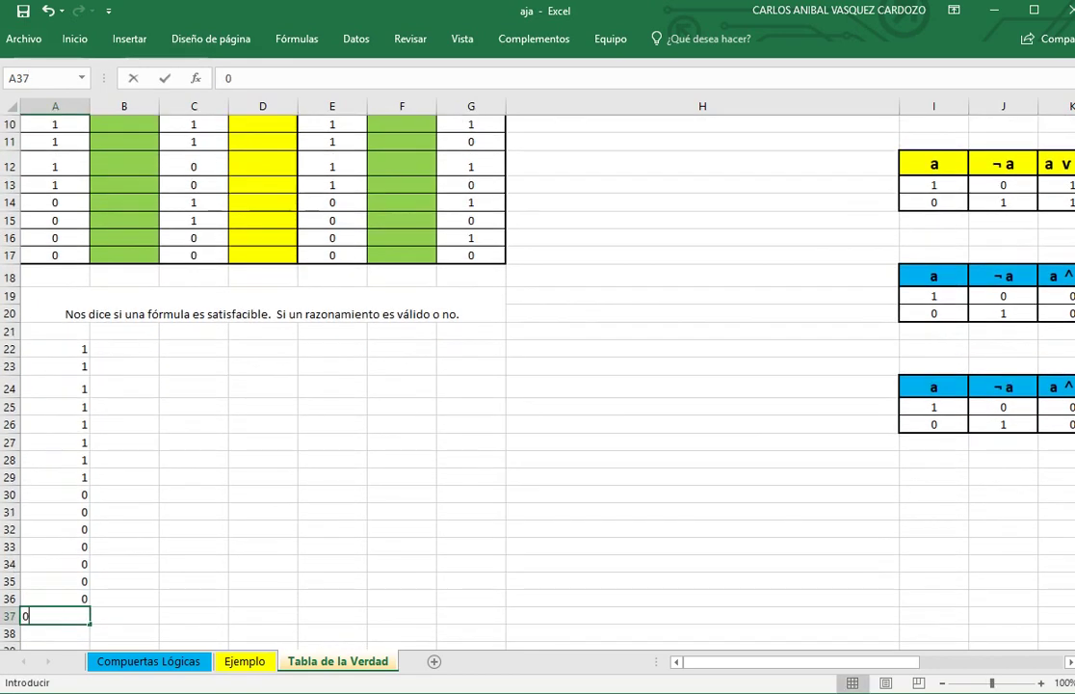
pyautogui.press('Return')
# Enter the column headings 1, b, c and d in cells A21 to D21, above the new values
pyautogui.click(124, 425)
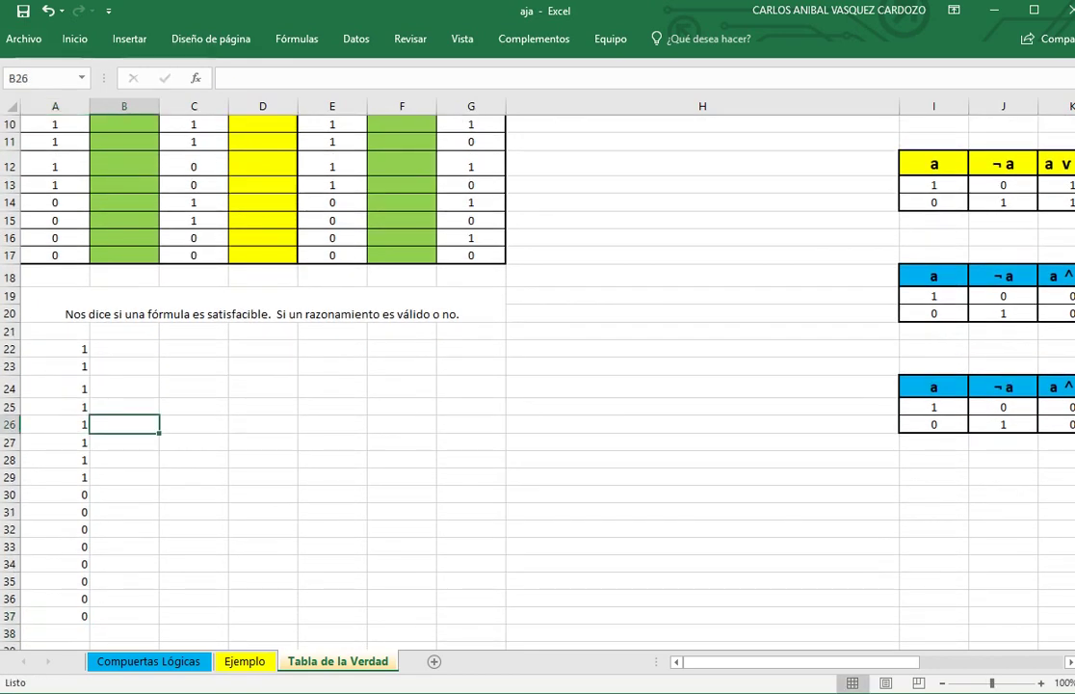
pyautogui.press('Left')
pyautogui.press('Up')
pyautogui.press('Up')
pyautogui.press('Up')
pyautogui.press('Up')
pyautogui.press('Up')
pyautogui.write('1')
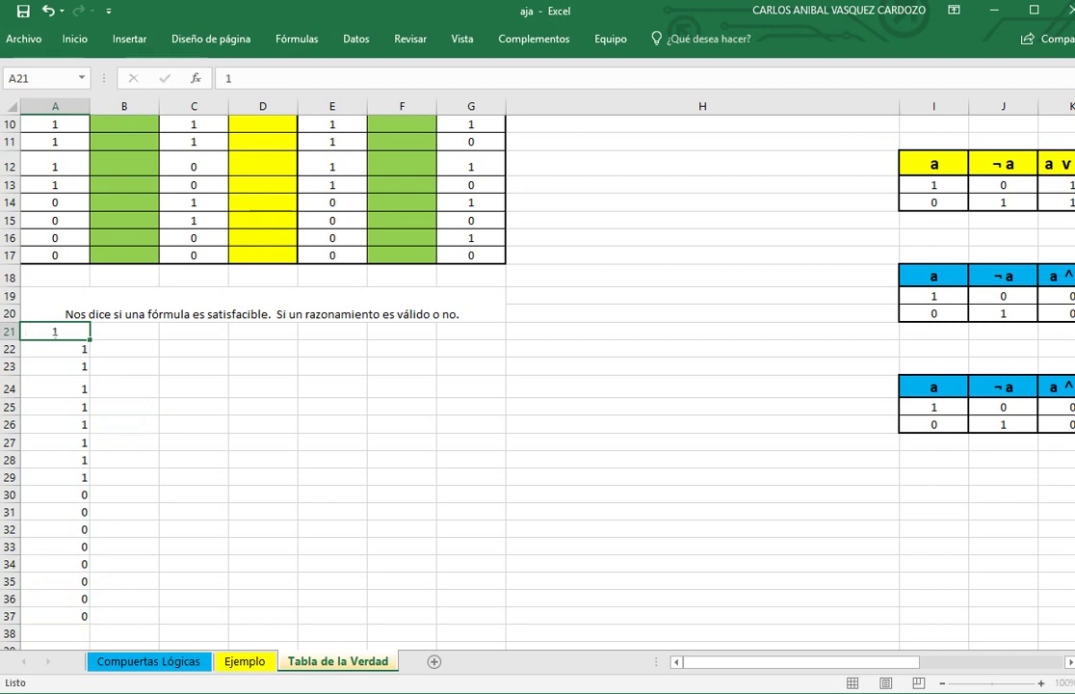
pyautogui.press('Right')
pyautogui.write('b')
pyautogui.press('Right')
pyautogui.write('c')
pyautogui.press('Right')
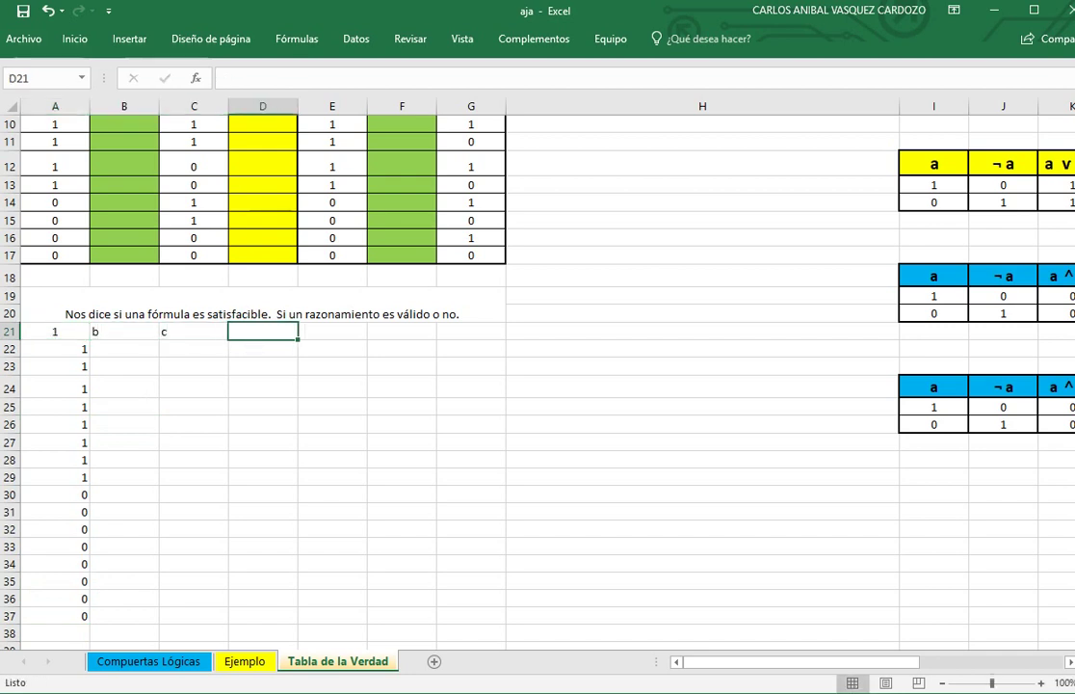
pyautogui.write('d')
pyautogui.press('Return')
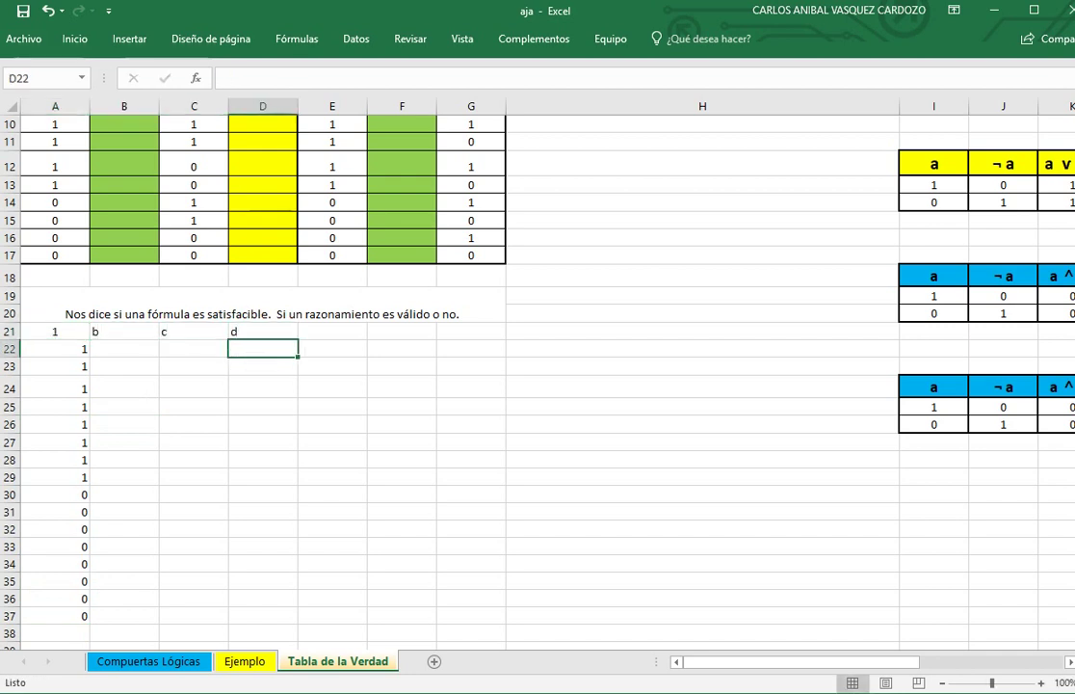
# Enter the value 1 in each cell from B22 to B25, under heading b
pyautogui.moveTo(125, 347); pyautogui.dragTo(124, 546)
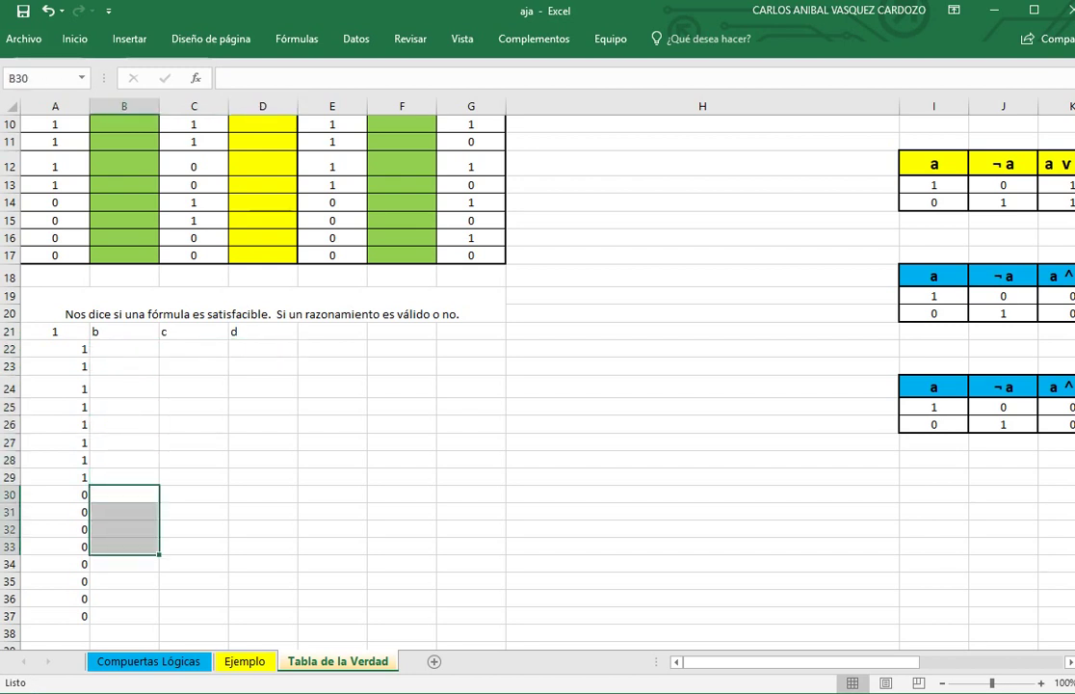
pyautogui.click(125, 349)
pyautogui.write('1')
pyautogui.press('Return')
pyautogui.write('1')
pyautogui.press('Return')
pyautogui.write('1')
pyautogui.press('Return')
pyautogui.write('1')
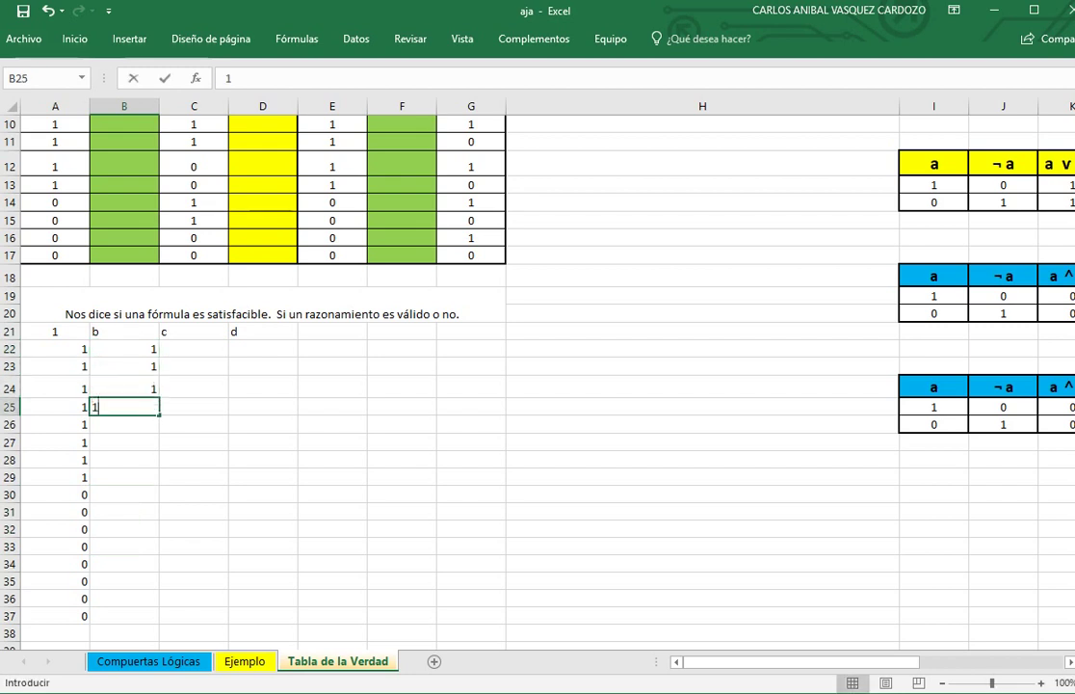
pyautogui.press('Return')
# Enter the value 0 in each cell from B26 to B29
pyautogui.write('0')
pyautogui.press('Return')
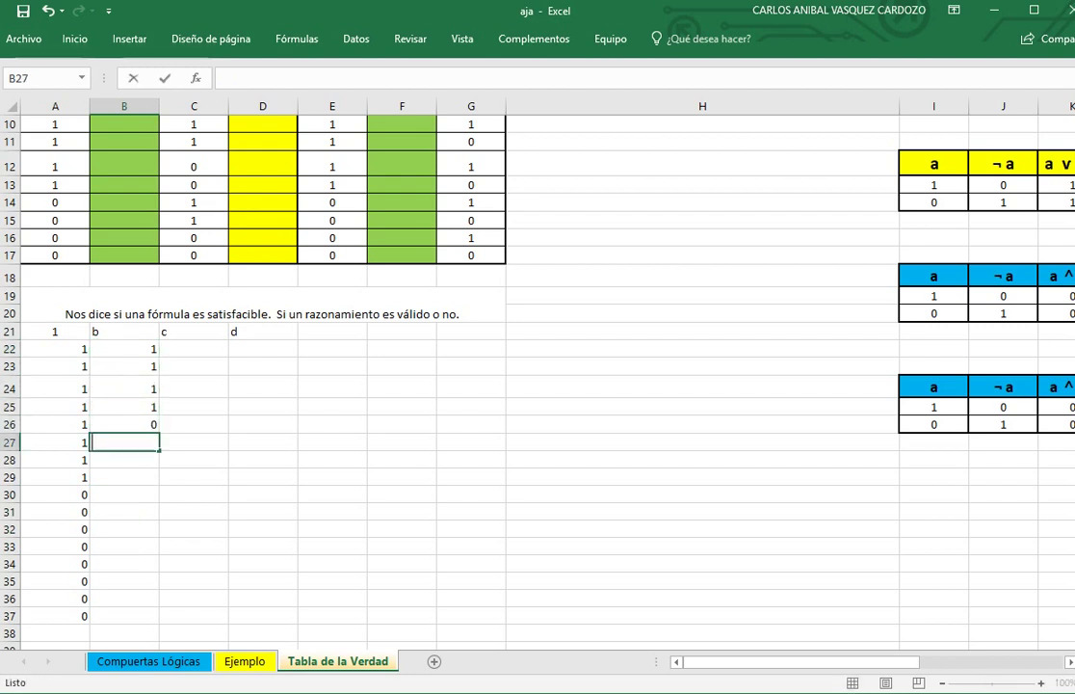
pyautogui.write('0')
pyautogui.press('Return')
pyautogui.write('0')
pyautogui.press('Return')
pyautogui.write('0')
pyautogui.press('Return')
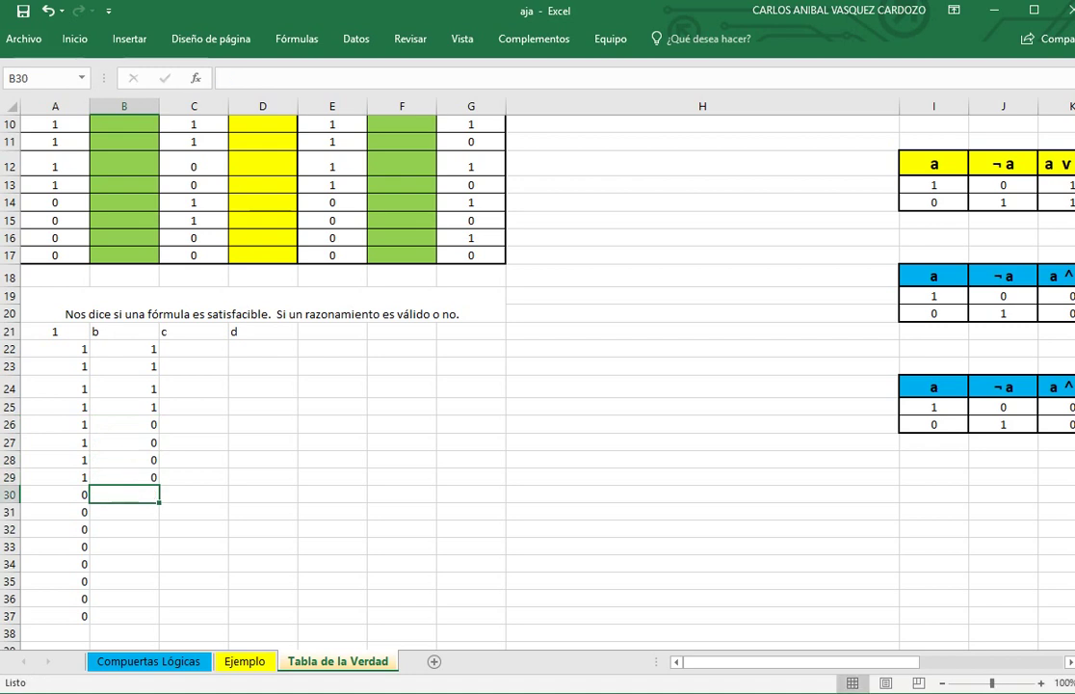
pyautogui.moveTo(125, 348); pyautogui.dragTo(124, 494)
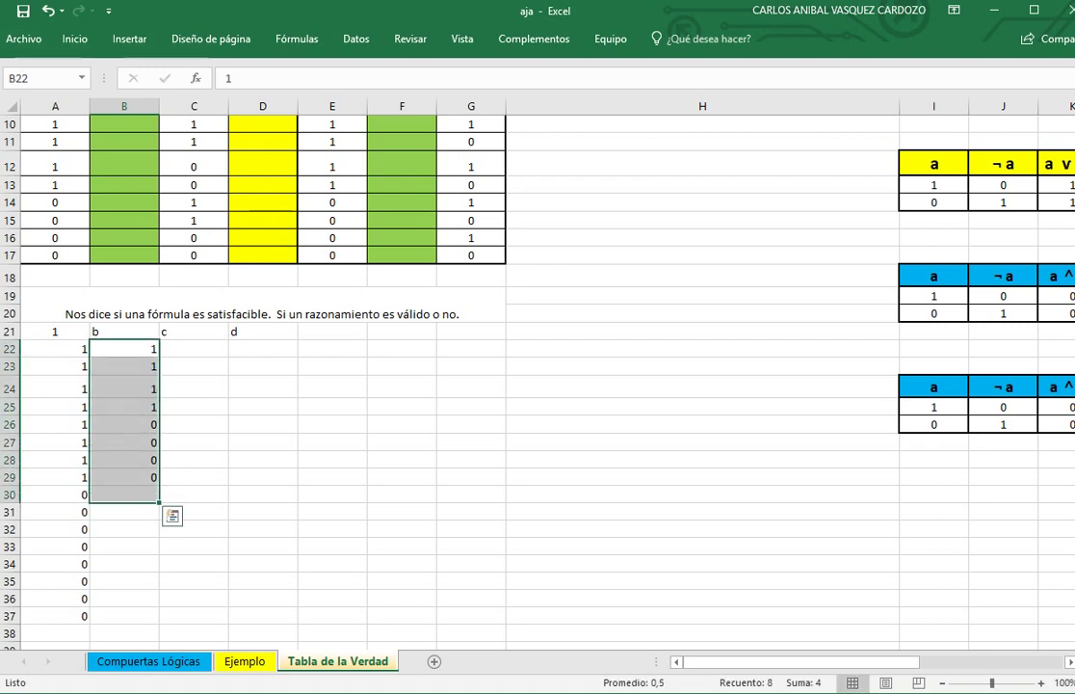
pyautogui.click(124, 349)
pyautogui.moveTo(124, 348); pyautogui.dragTo(125, 477)
pyautogui.write('c')
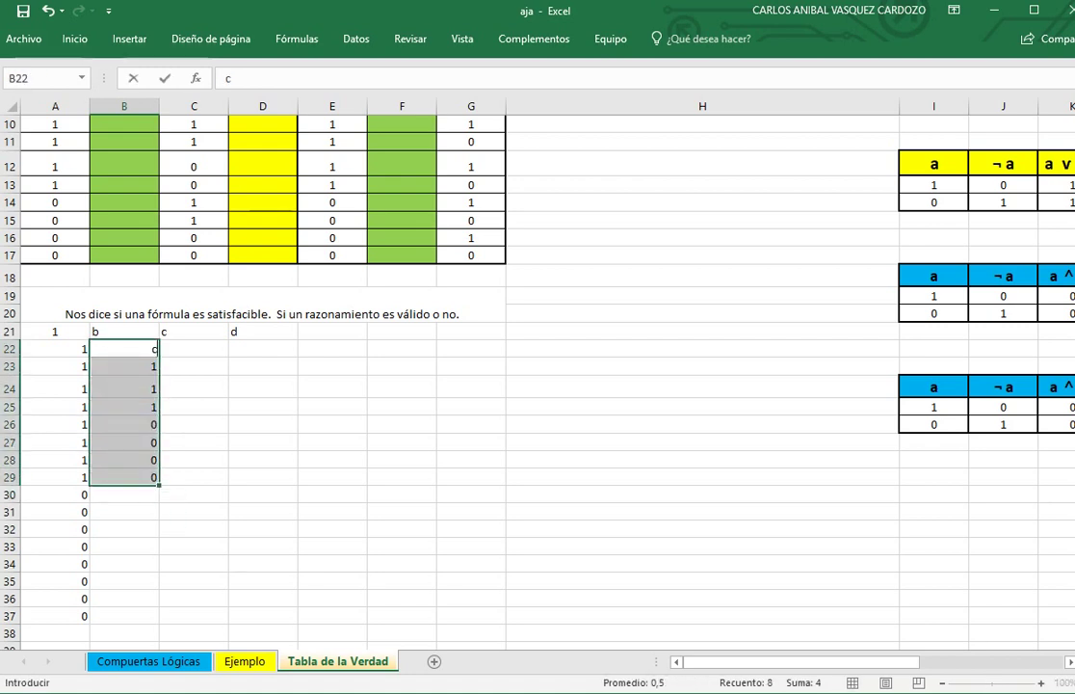
pyautogui.click(125, 494)
pyautogui.write('v')
pyautogui.click(124, 494)
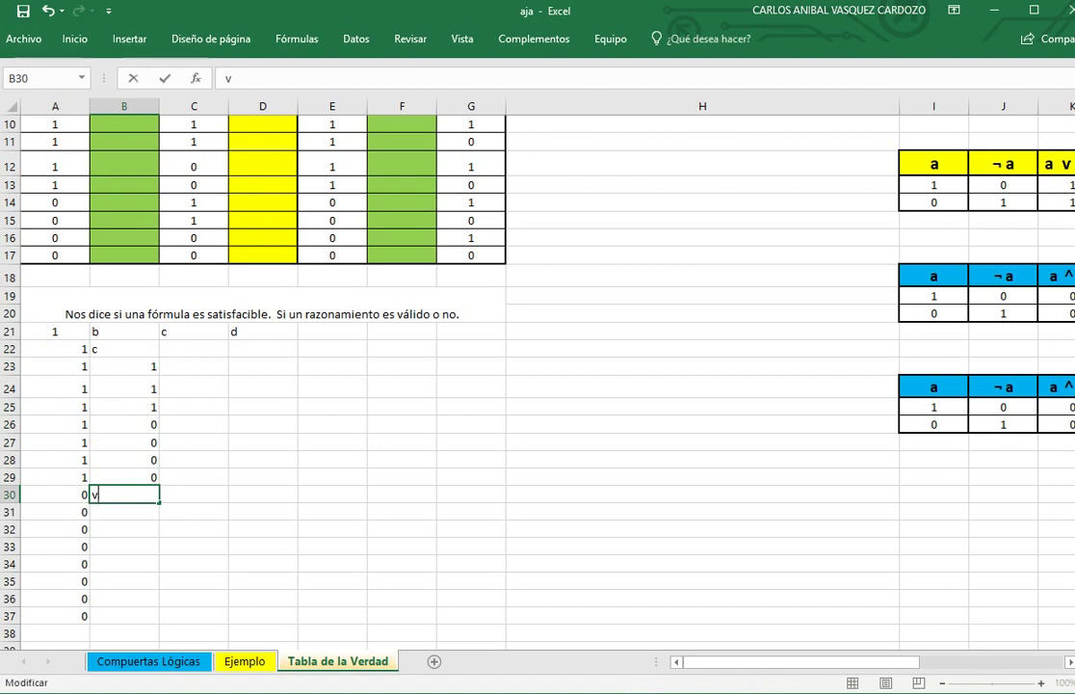
pyautogui.click(263, 494)
# Copy the values in B23:B29 and paste them starting at cell B30
pyautogui.click(124, 366)
pyautogui.moveTo(124, 366); pyautogui.dragTo(125, 477)
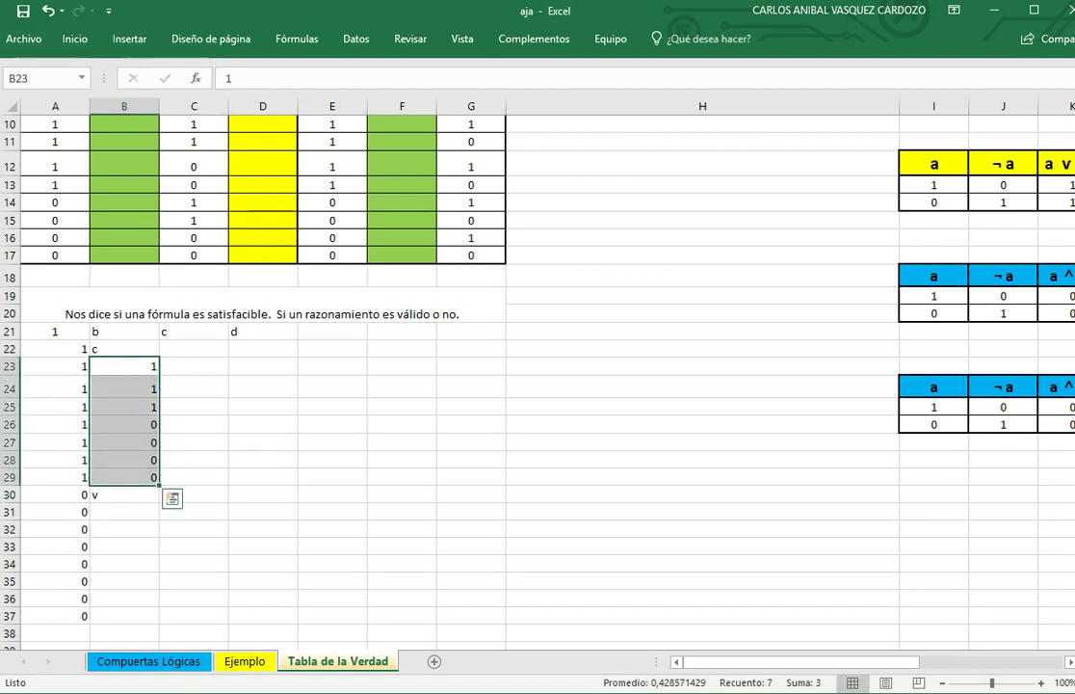
pyautogui.hotkey('ctrl', 'c')
pyautogui.click(124, 495)
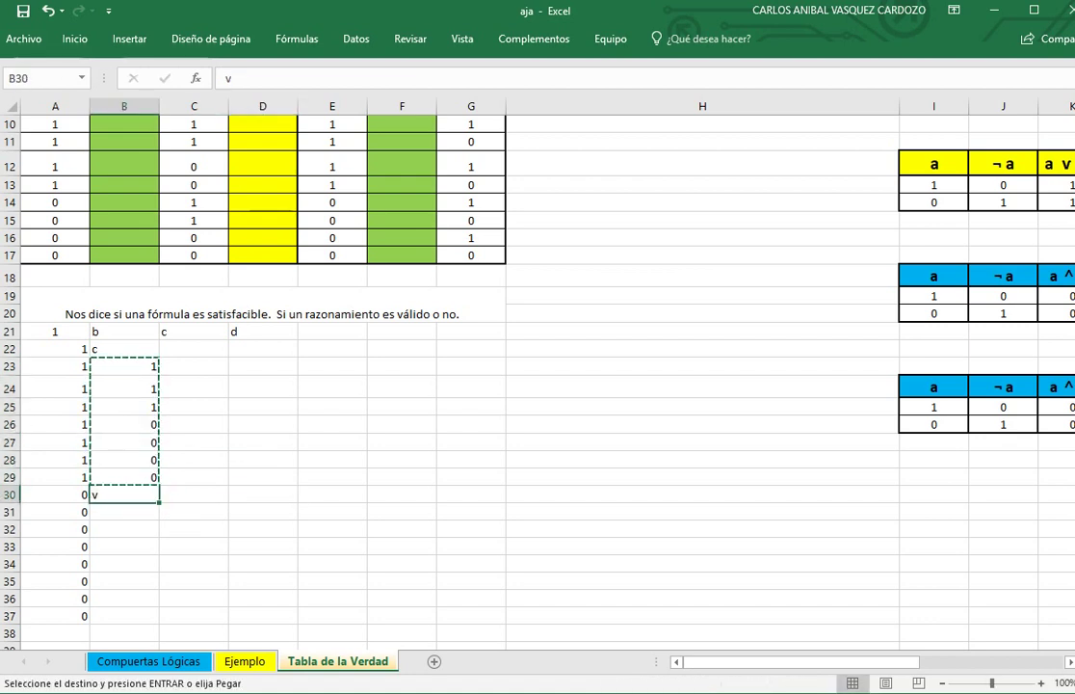
pyautogui.hotkey('ctrl', 'v')
pyautogui.click(194, 477)
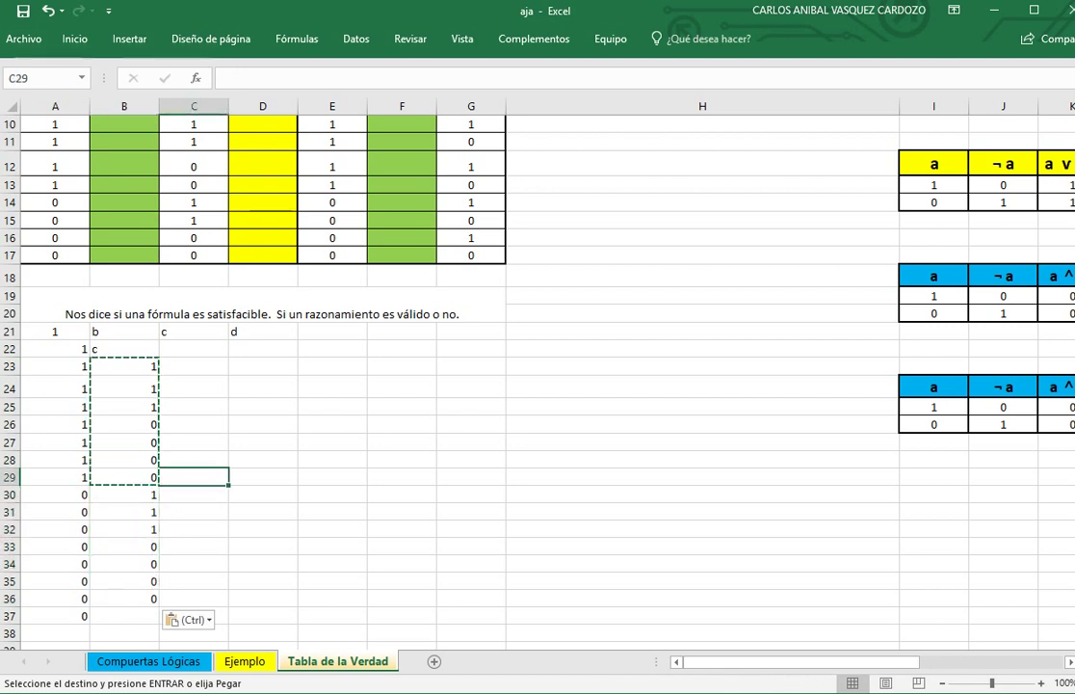
# Clear cell A37 and replace the letter in B22 with 1
pyautogui.click(55, 617)
pyautogui.press('Delete')
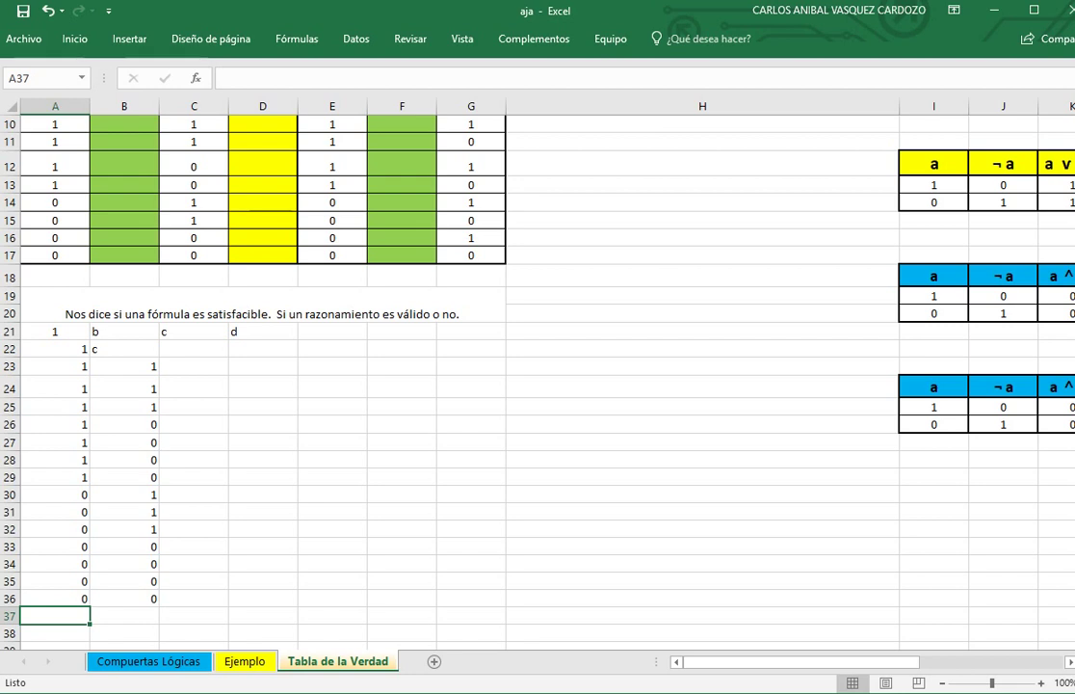
pyautogui.click(124, 349)
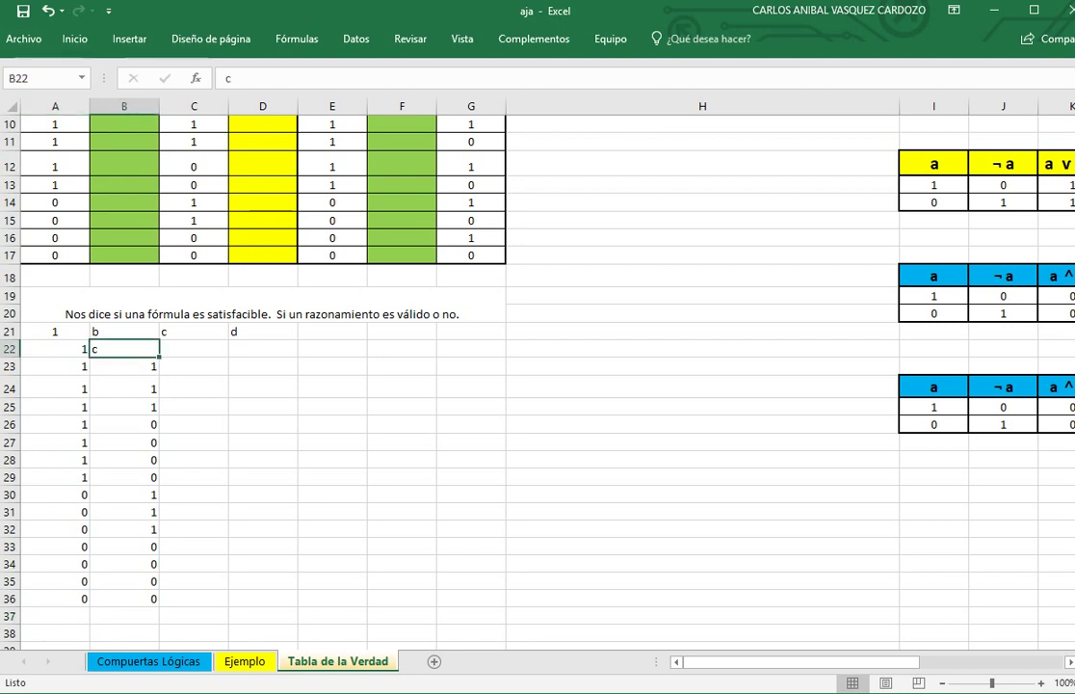
pyautogui.write('1')
pyautogui.press('Return')
# Enter the note "3 proposiciones y conectores" in cell H8, below the "2 ala 4 = 16" note
pyautogui.click(262, 307)
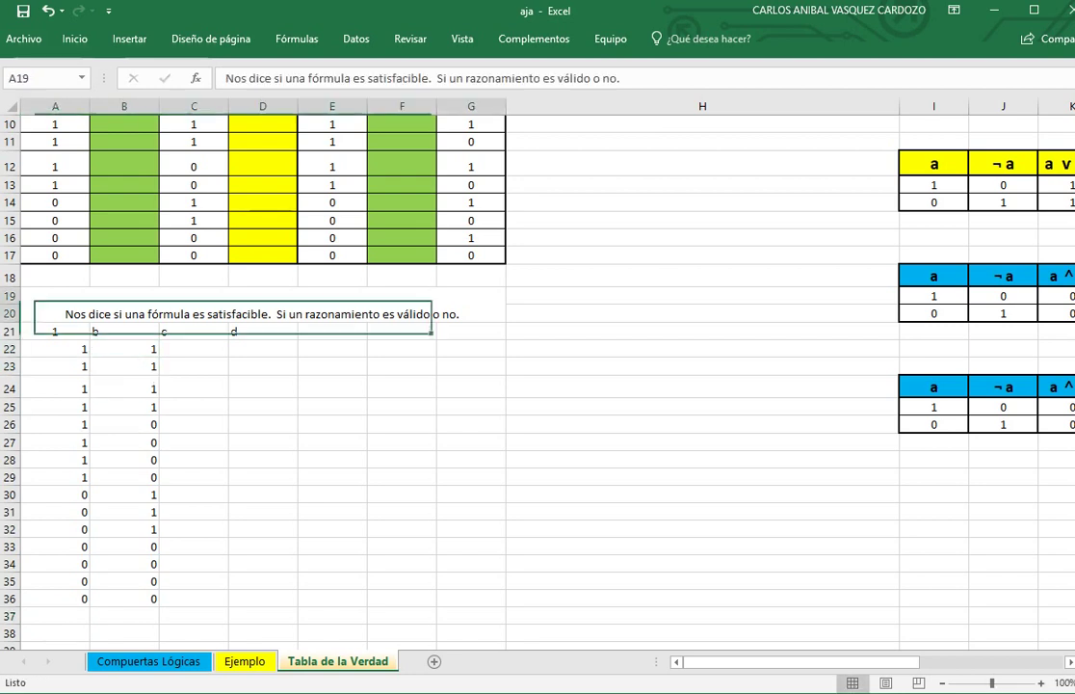
pyautogui.press('Up')
pyautogui.press('Up')
pyautogui.press('Up')
pyautogui.press('Up')
pyautogui.press('Up')
pyautogui.press('Up')
pyautogui.press('Up')
pyautogui.press('Up')
pyautogui.press('Up')
pyautogui.press('Up')
pyautogui.press('Up')
pyautogui.press('Up')
pyautogui.press('Up')
pyautogui.press('Up')
pyautogui.press('Up')
pyautogui.press('Up')
pyautogui.press('Up')
pyautogui.press('Up')
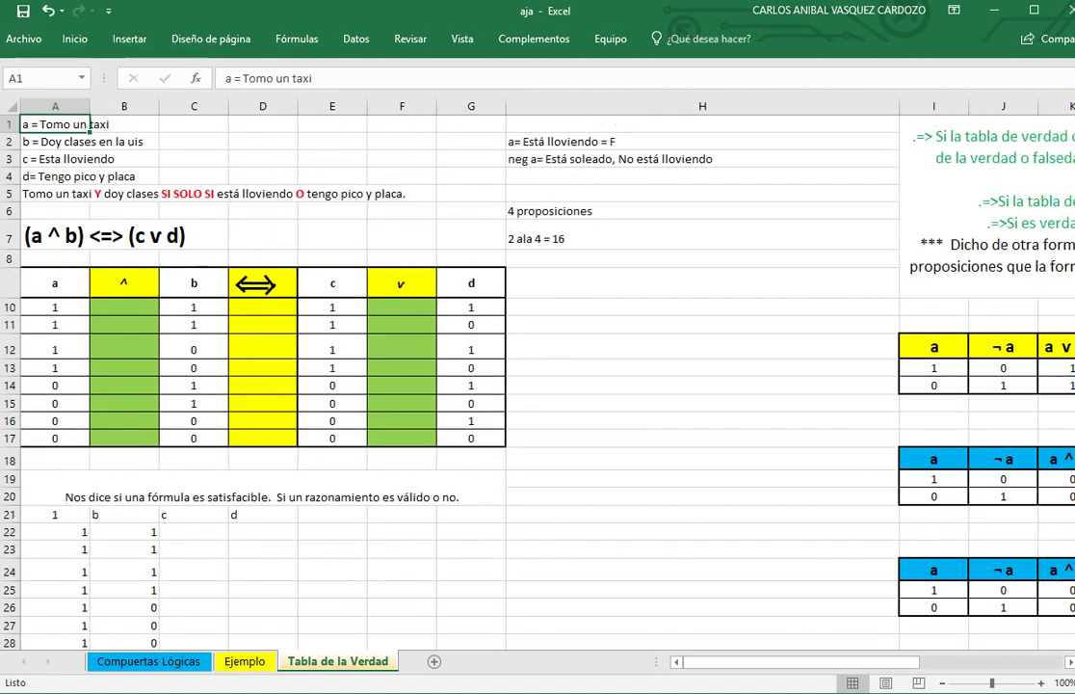
pyautogui.click(609, 259)
pyautogui.write('3')
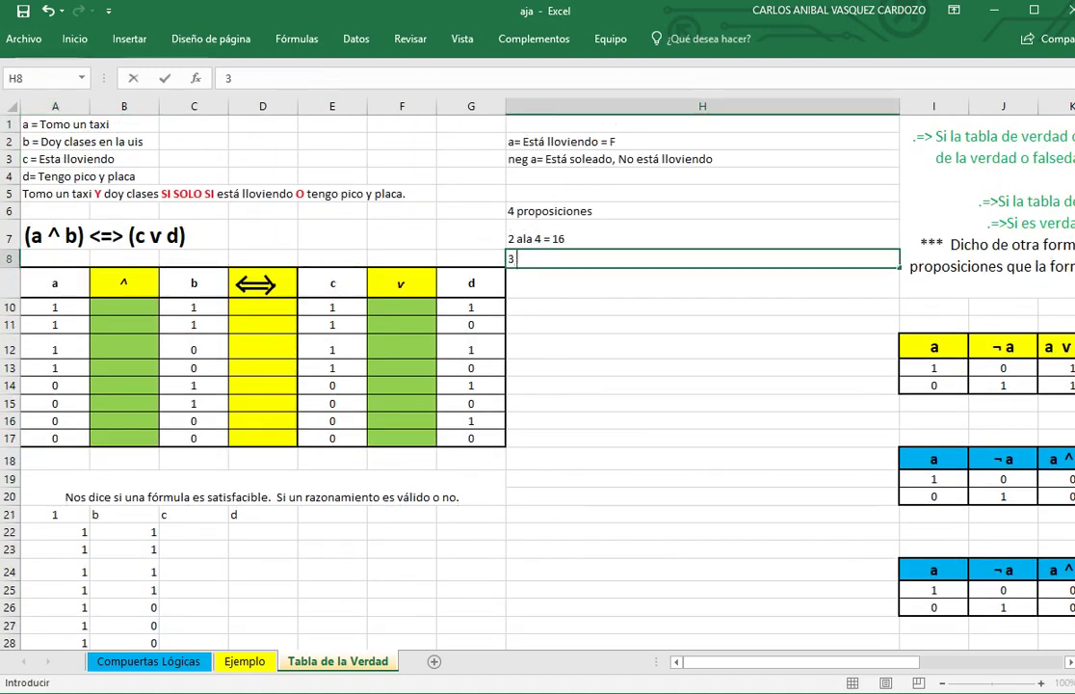
pyautogui.write(' proposici')
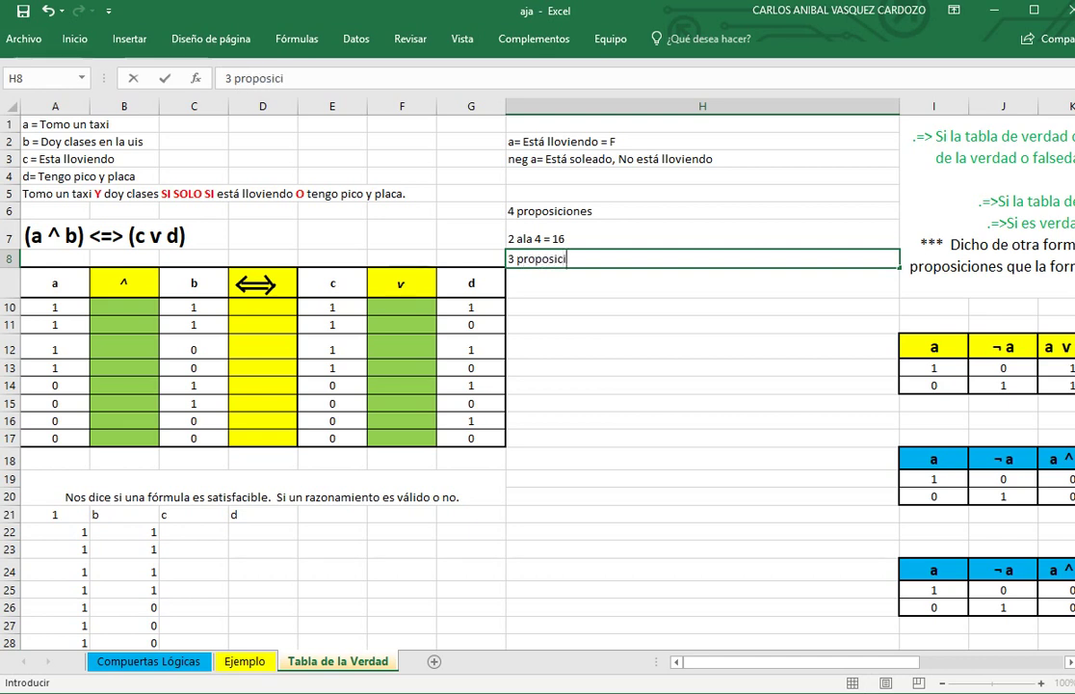
pyautogui.write('ones y co')
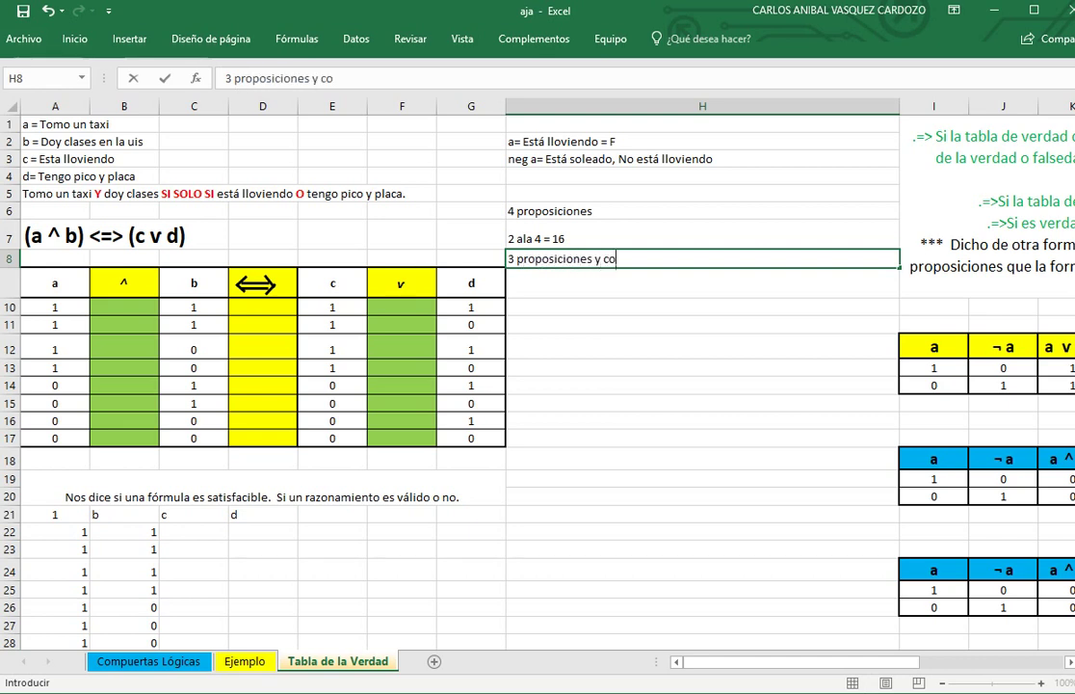
pyautogui.write('nectores')
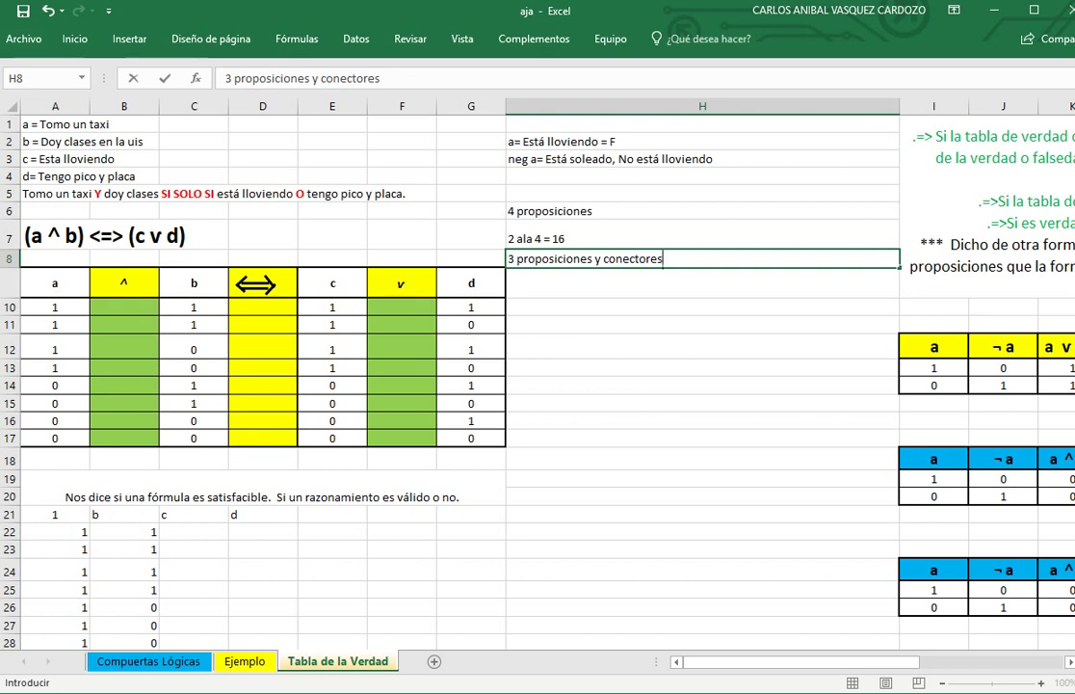
pyautogui.click(703, 404)
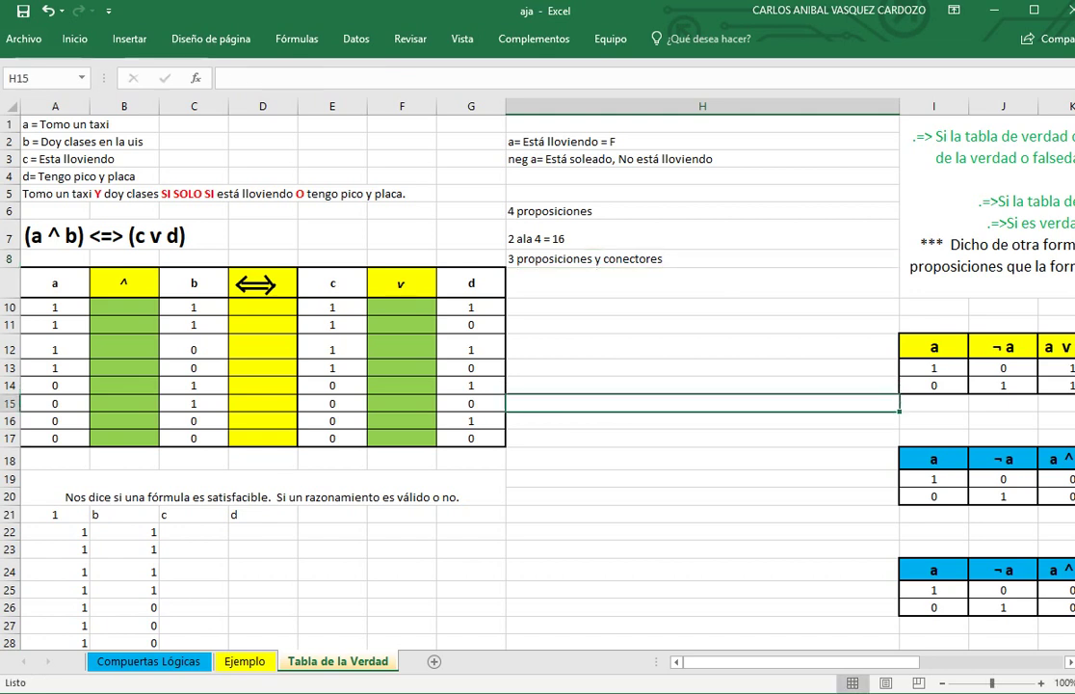
# Clear proposition d, "Tengo pico y placa", from cell A4
pyautogui.click(35, 192)
pyautogui.doubleClick(36, 193)
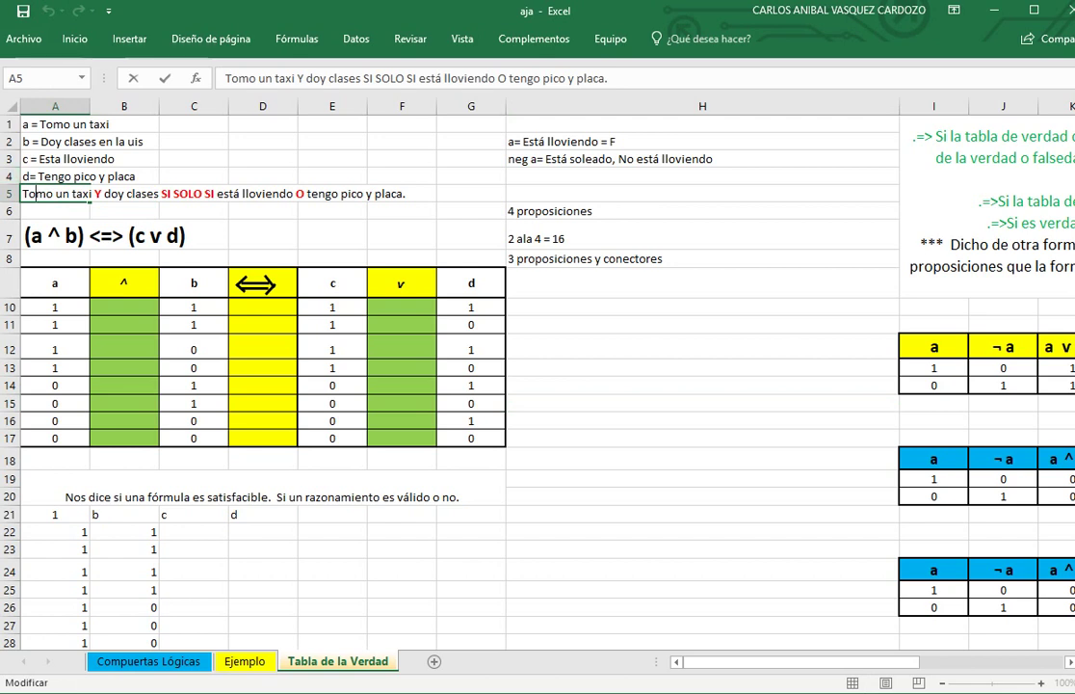
pyautogui.click(77, 176)
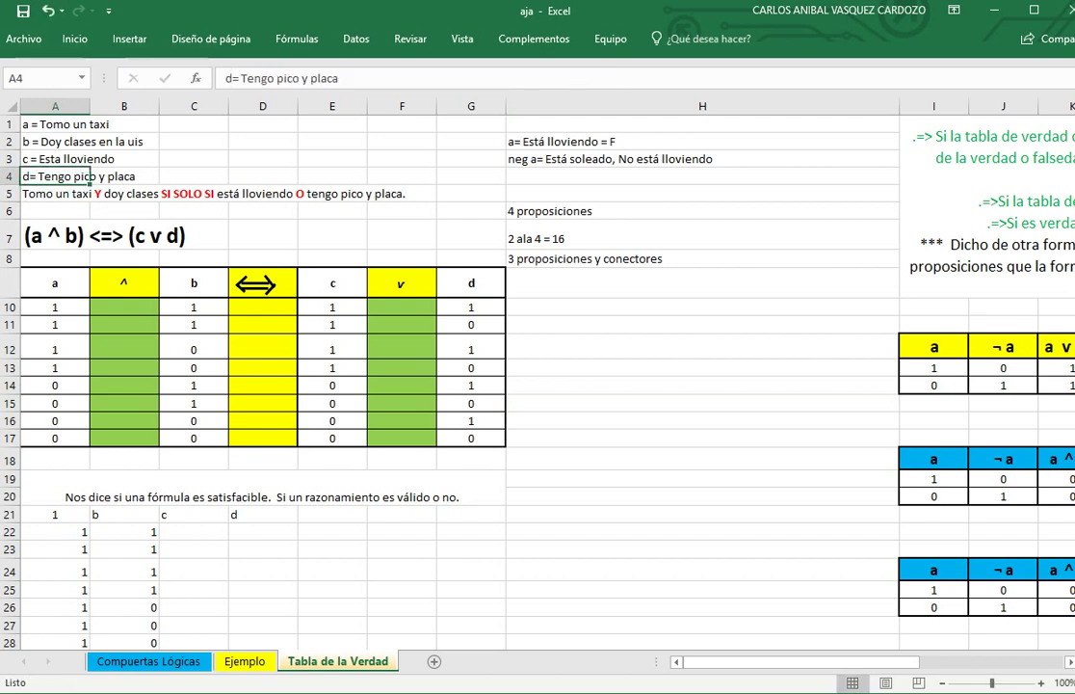
pyautogui.press('Delete')
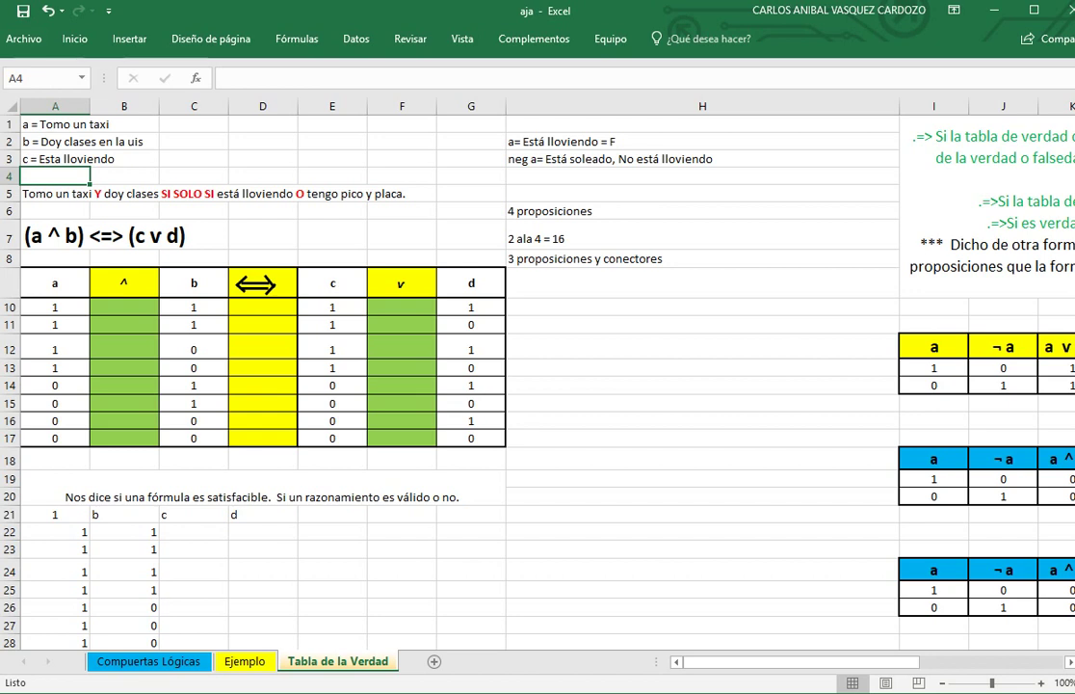
# Remove the ending "O tengo pico y placa." from the sentence in cell A5
pyautogui.doubleClick(123, 194)
pyautogui.doubleClick(46, 193)
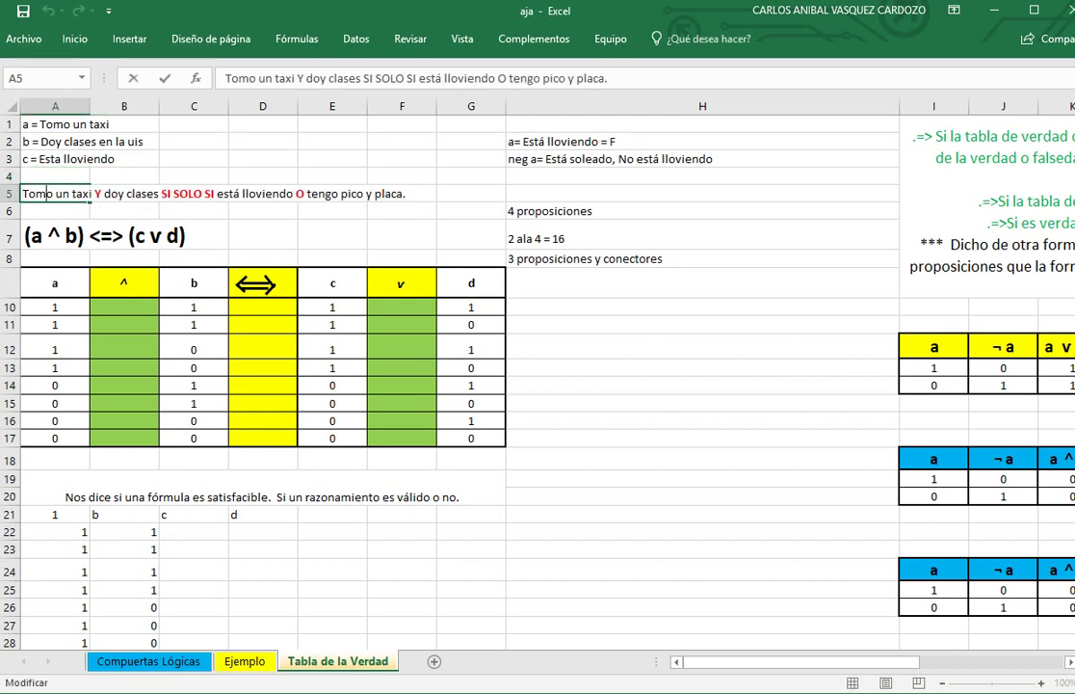
pyautogui.moveTo(295, 193); pyautogui.dragTo(406, 193)
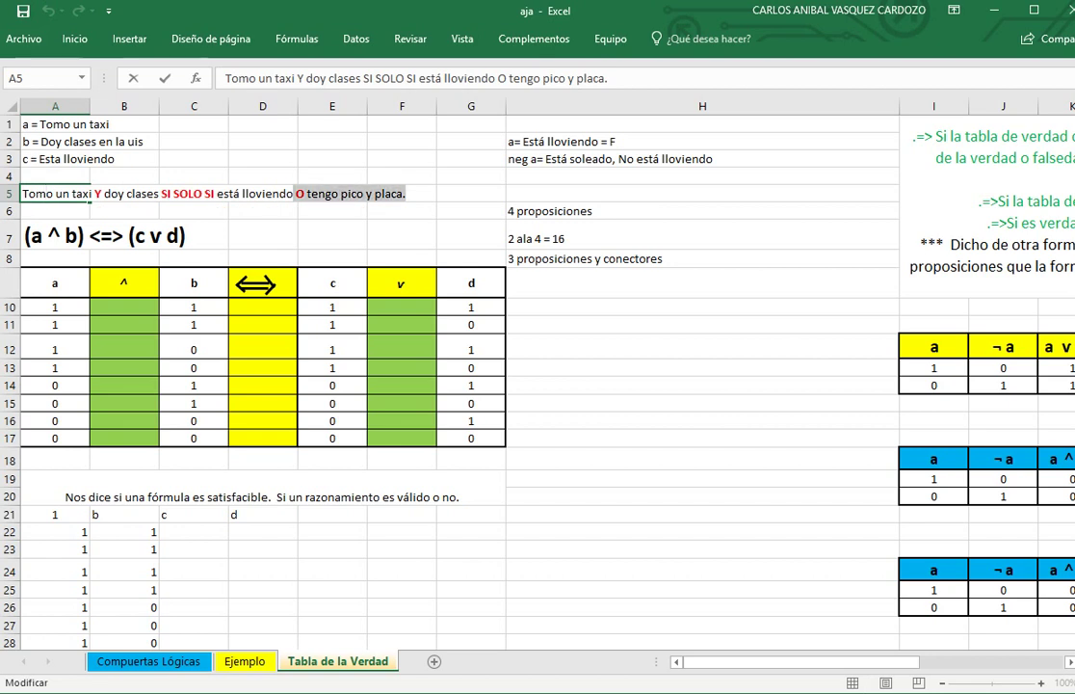
pyautogui.press('Delete')
pyautogui.press('Return')
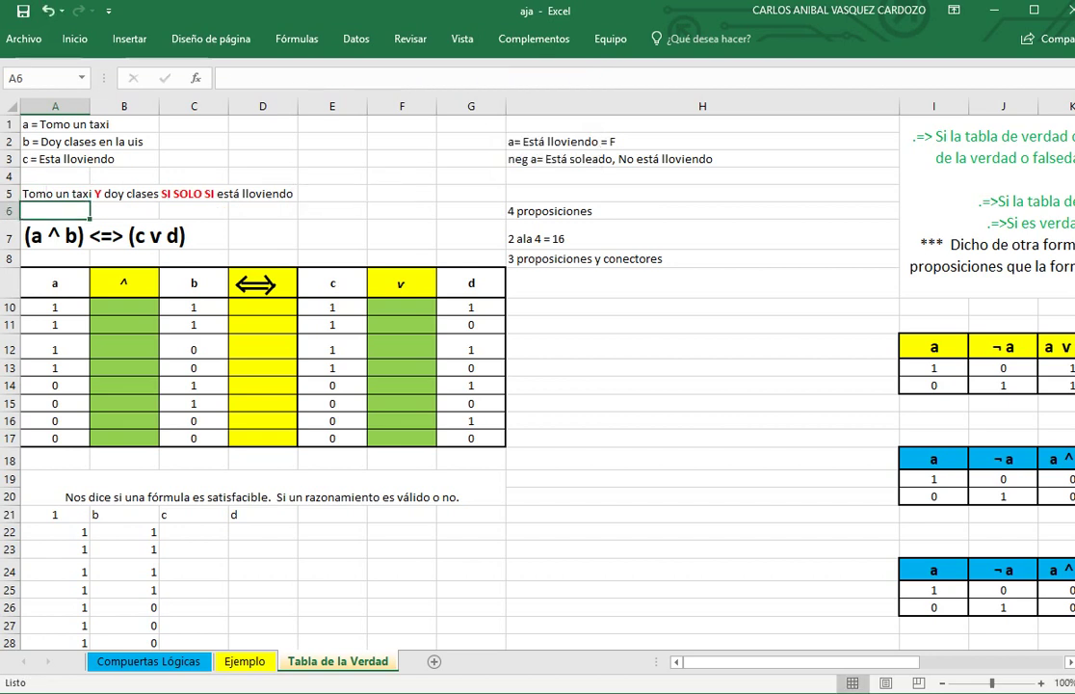
# Shorten the formula in cell A7 to "(a ^ b) <=> c", dropping the disjunction with d and its parentheses
pyautogui.doubleClick(124, 258)
pyautogui.doubleClick(123, 235)
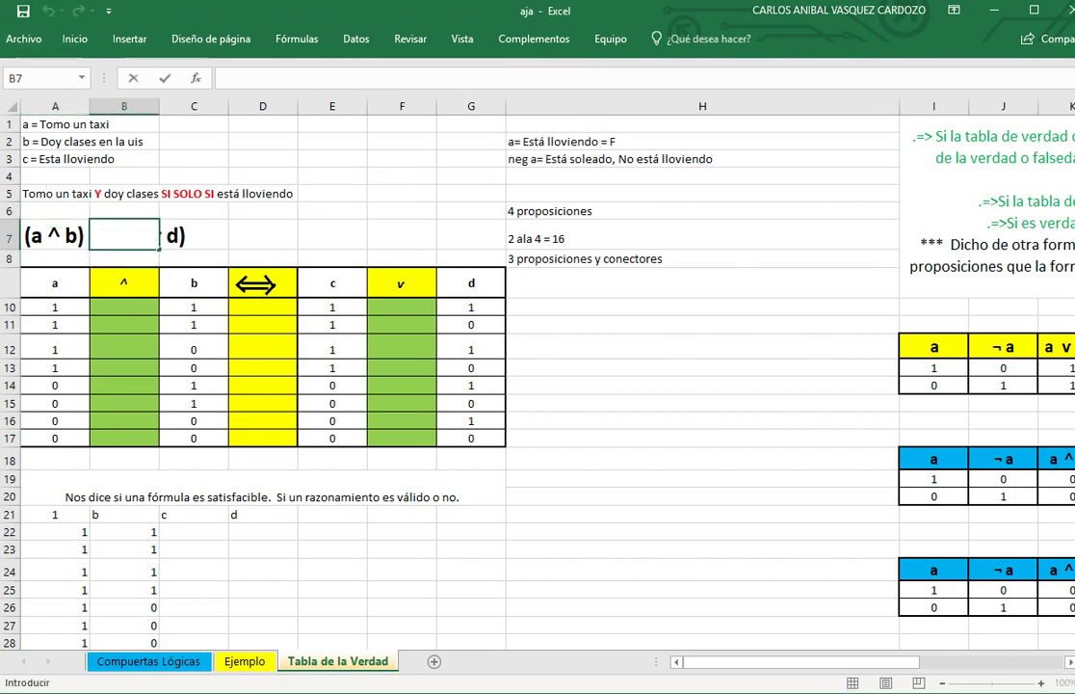
pyautogui.doubleClick(27, 235)
pyautogui.click(146, 235)
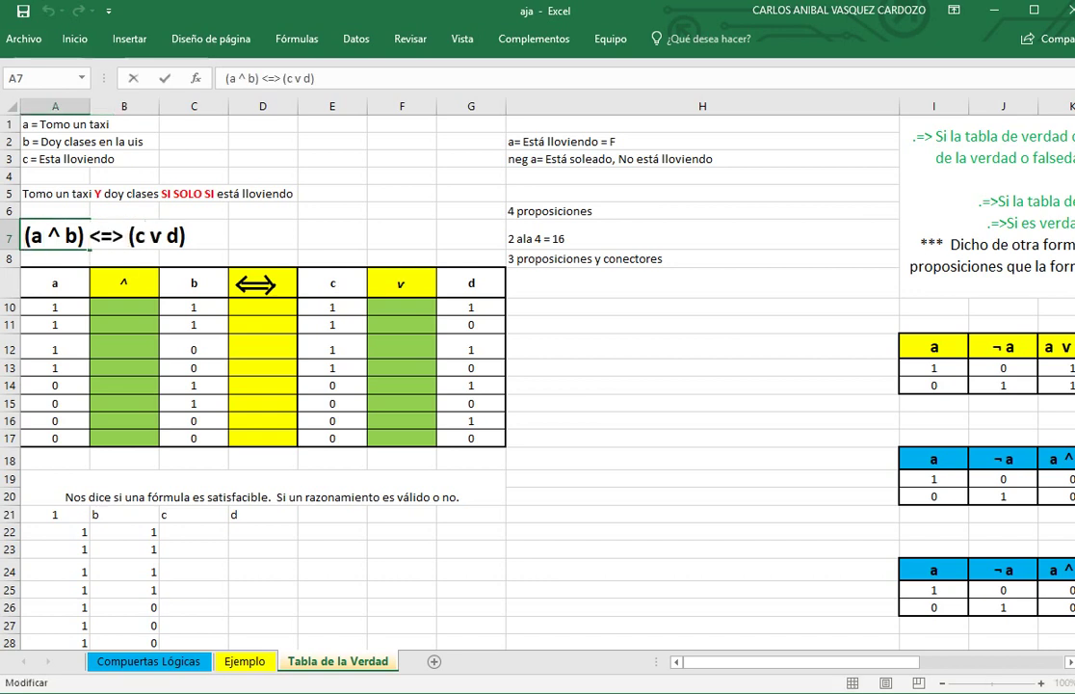
pyautogui.press('Delete')
pyautogui.press('Delete')
pyautogui.press('Delete')
pyautogui.press('Delete')
pyautogui.press('Delete')
pyautogui.press('Left')
pyautogui.press('BackSpace')
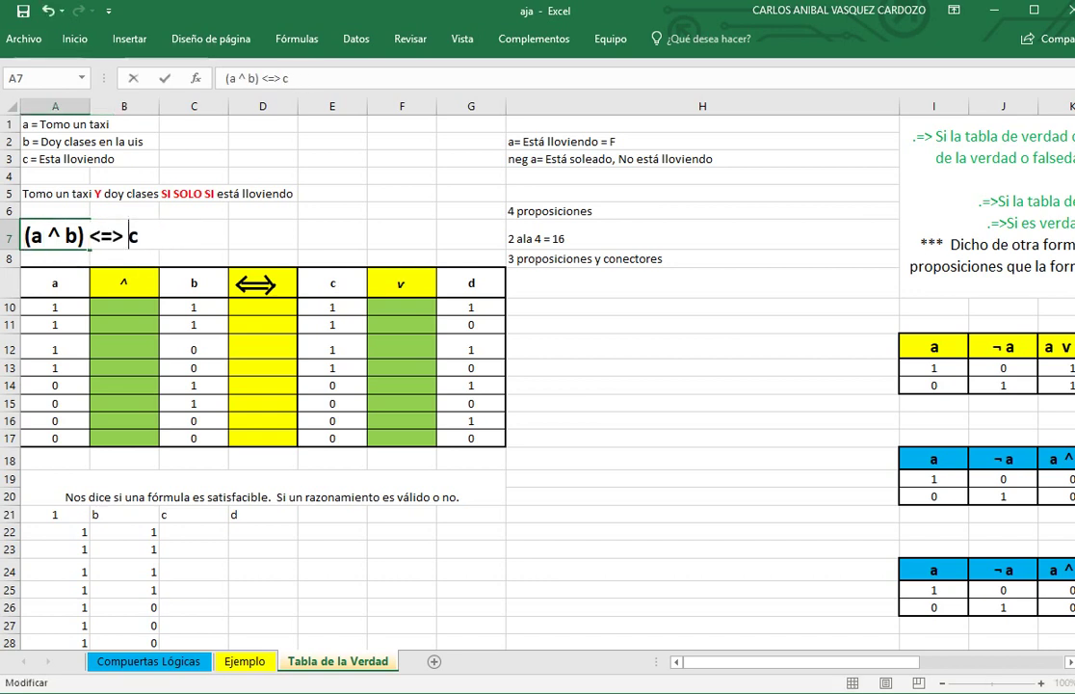
pyautogui.click(702, 403)
pyautogui.click(55, 235)
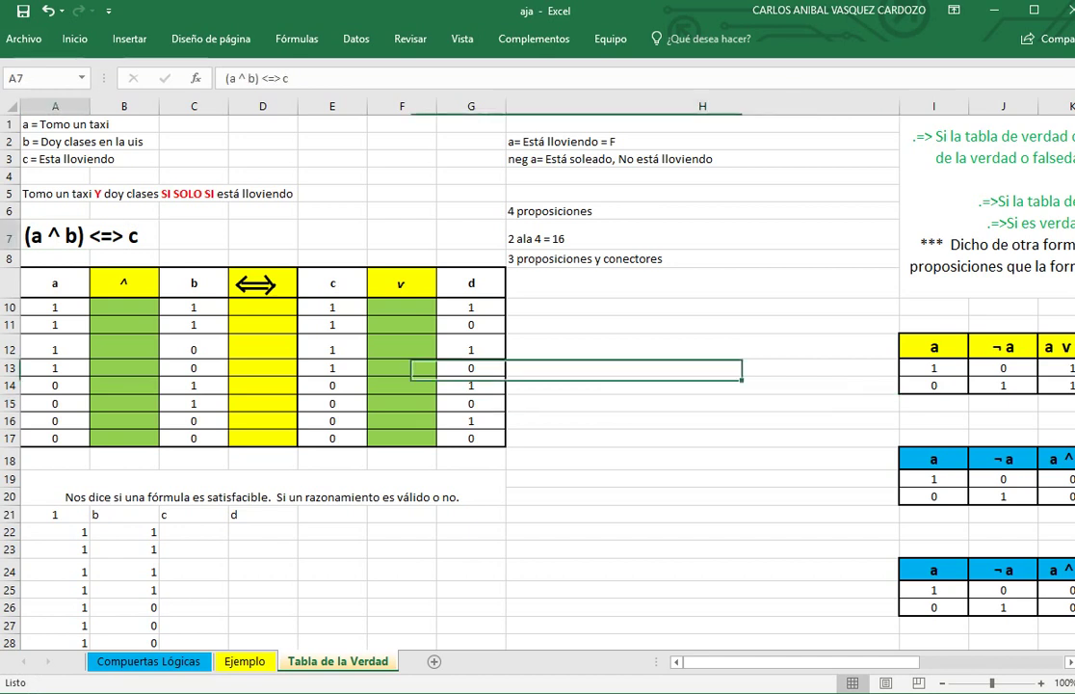
pyautogui.click(125, 235)
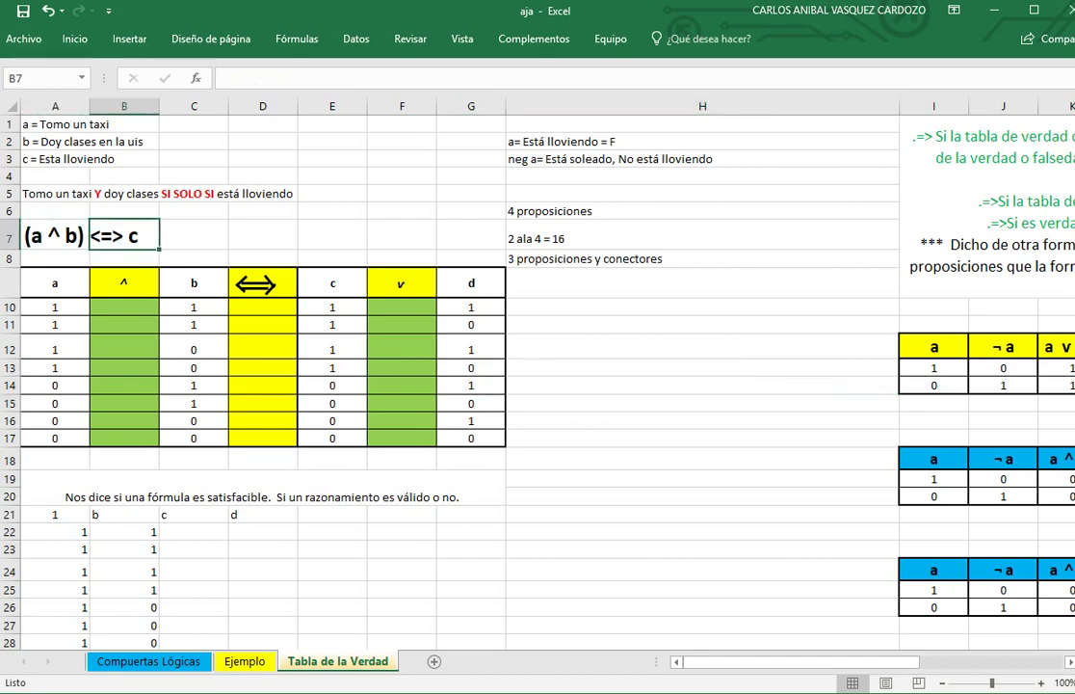
pyautogui.doubleClick(124, 235)
pyautogui.press('Escape')
pyautogui.click(55, 235)
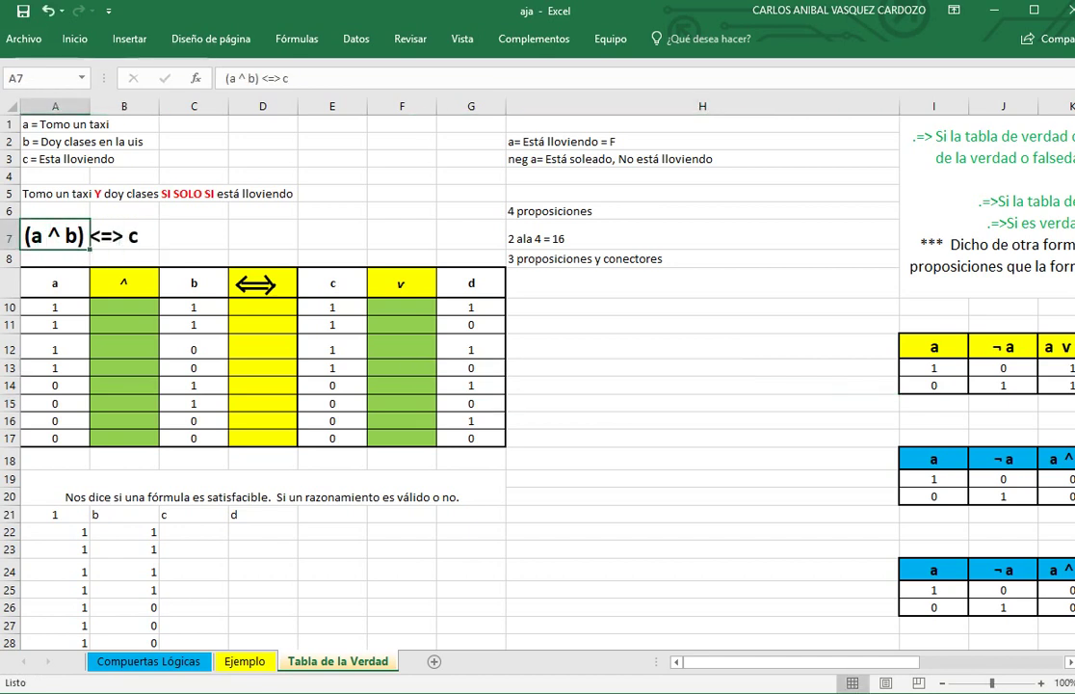
# Change proposition c in cell A3 to read "c = esta soleado"
pyautogui.doubleClick(39, 159)
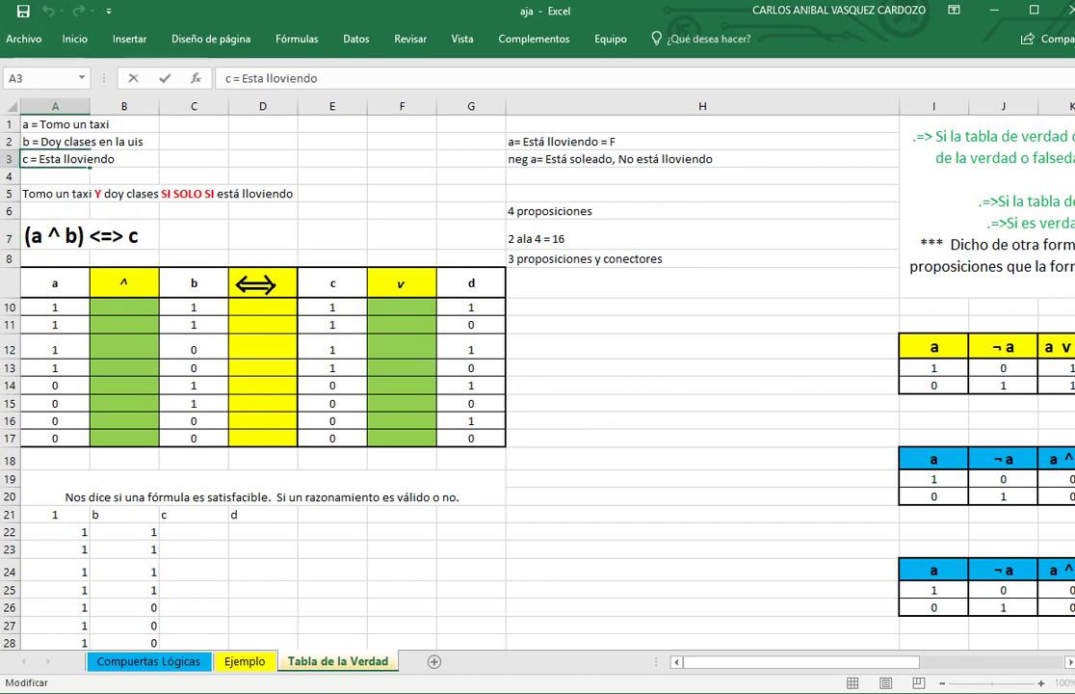
pyautogui.write('esta s')
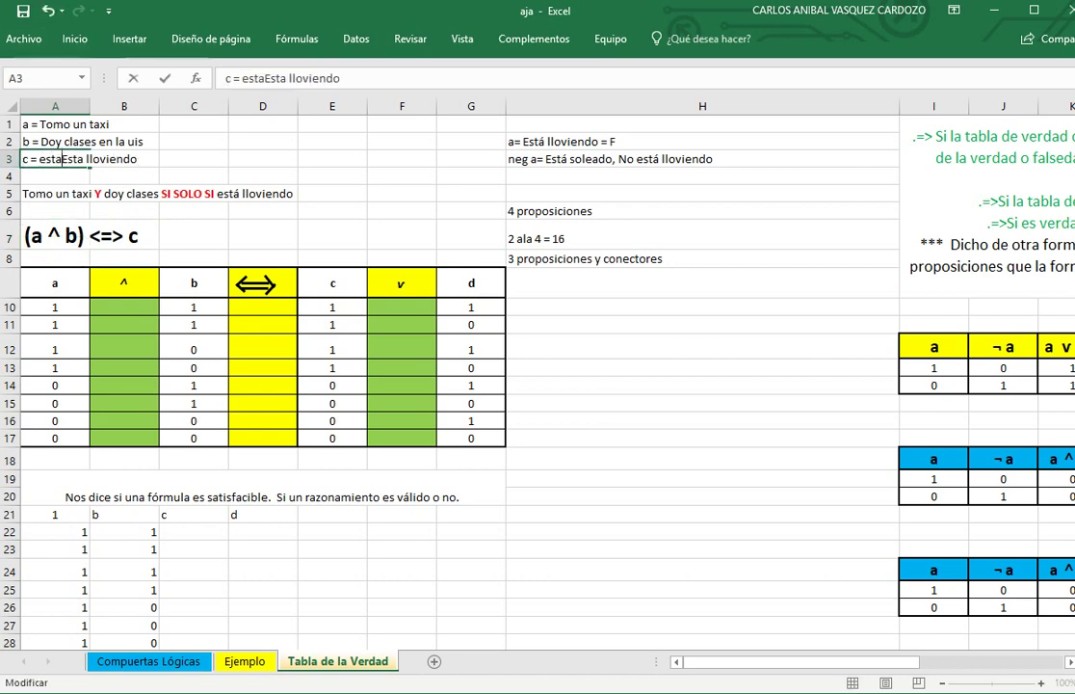
pyautogui.write('oleado')
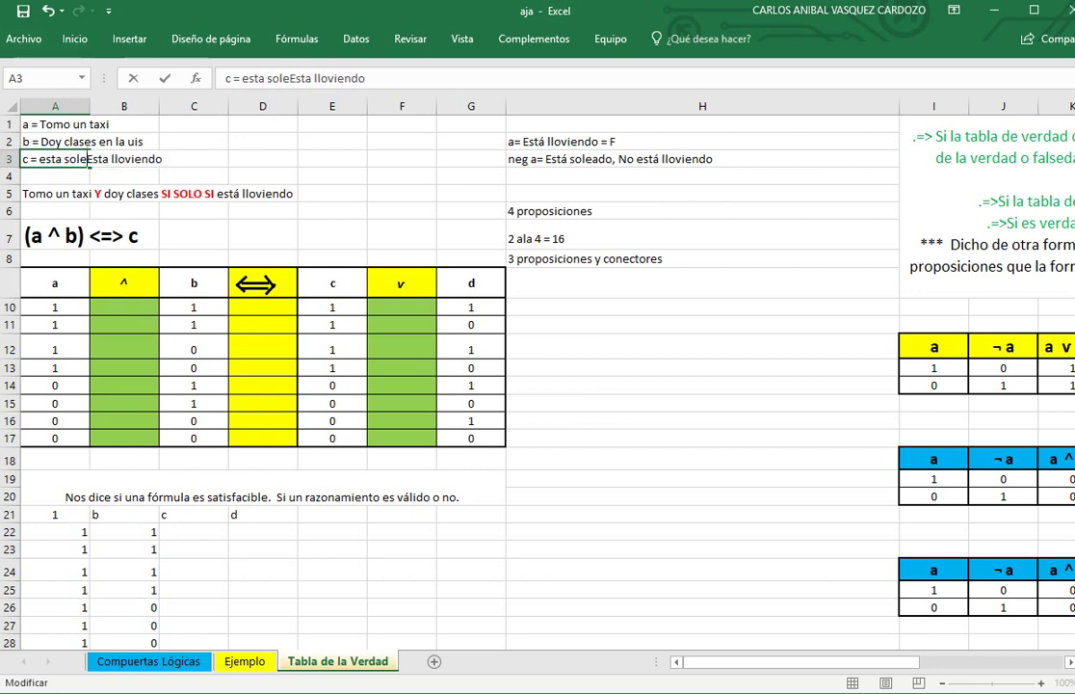
pyautogui.press('Delete')
pyautogui.press('Delete')
pyautogui.press('Delete')
pyautogui.press('Delete')
pyautogui.press('Delete')
pyautogui.press('Delete')
pyautogui.press('Delete')
pyautogui.press('Delete')
pyautogui.press('Delete')
pyautogui.press('Delete')
pyautogui.press('Delete')
pyautogui.press('Delete')
pyautogui.press('Delete')
pyautogui.press('Delete')
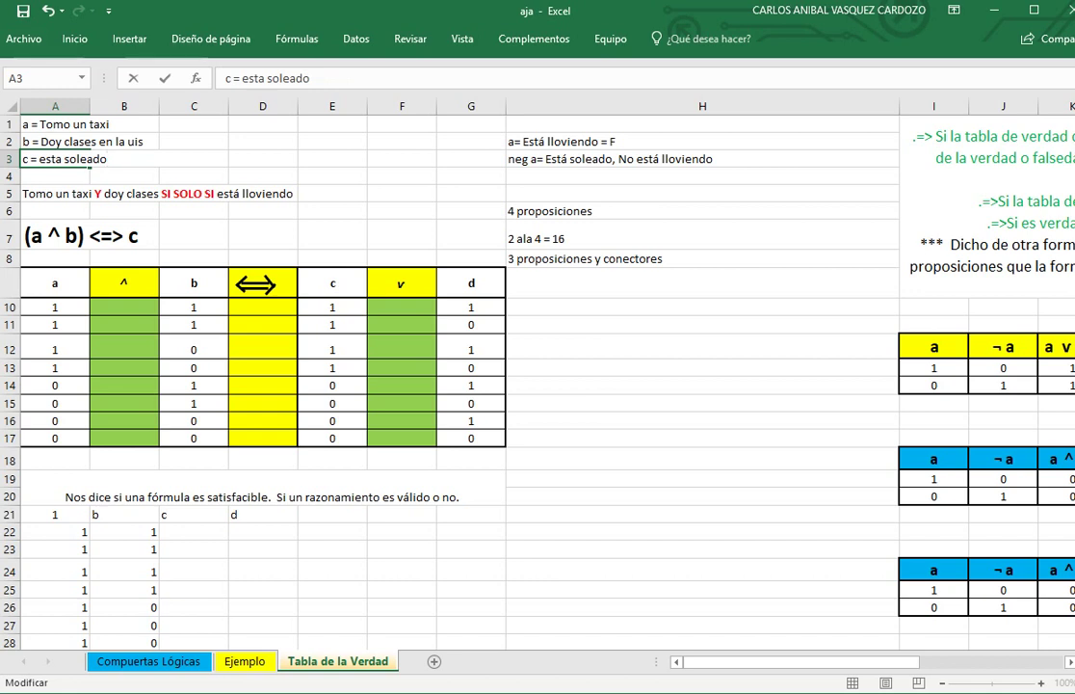
pyautogui.click(263, 194)
# Enter the truth values v, v and F in cells D1 to D3, beside propositions a, b and c
pyautogui.click(263, 159)
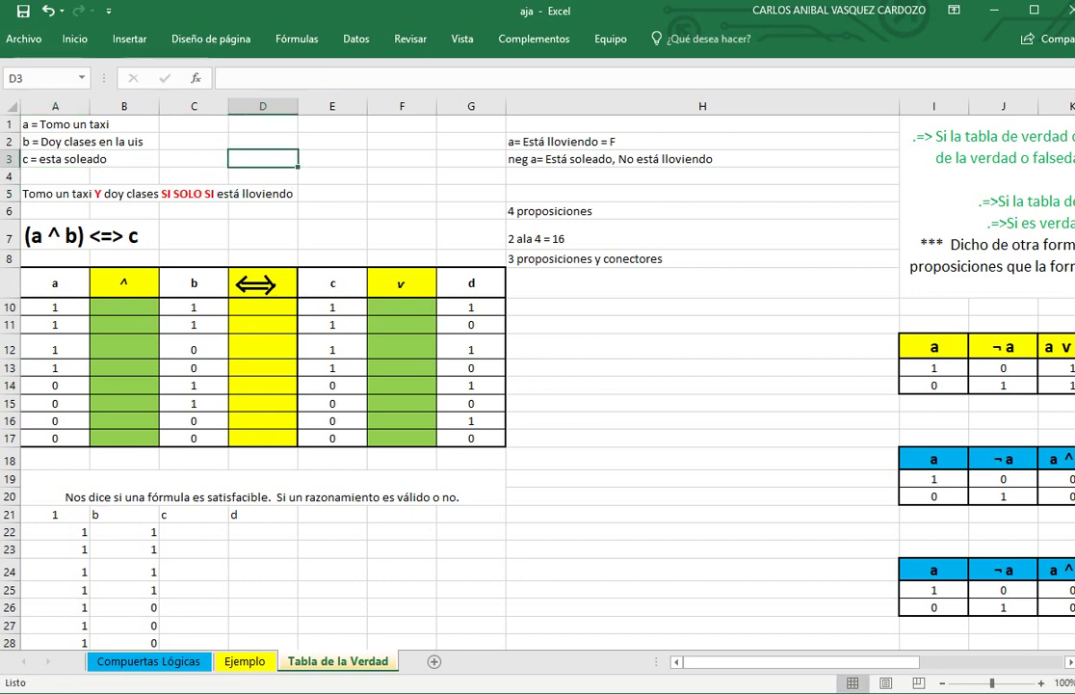
pyautogui.write('F')
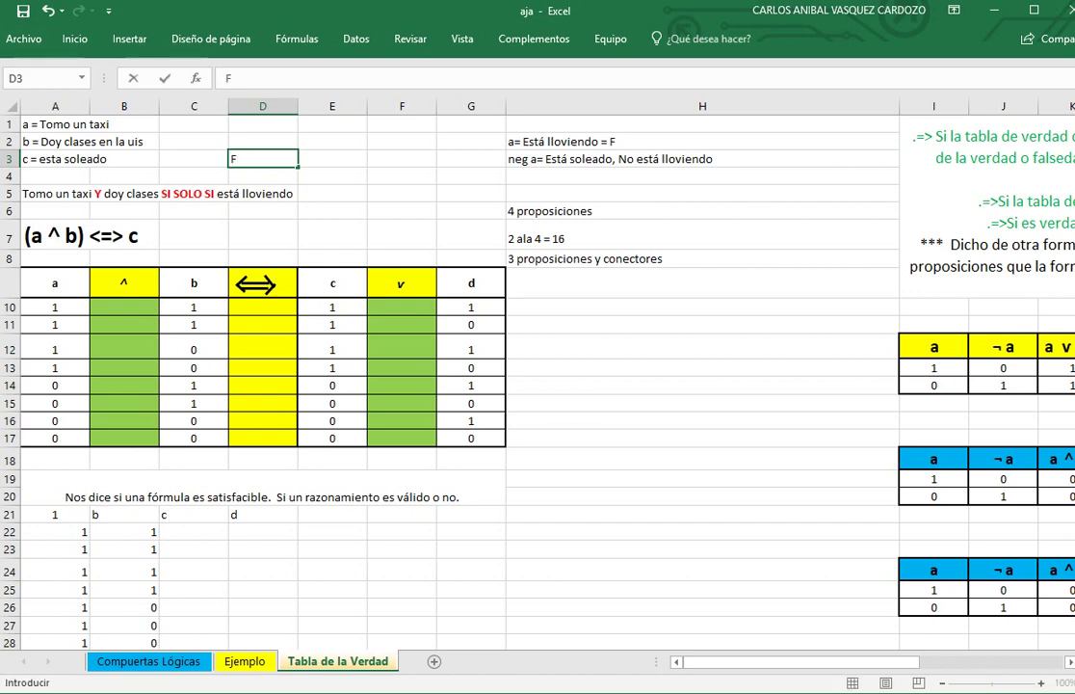
pyautogui.press('Up')
pyautogui.press('Up')
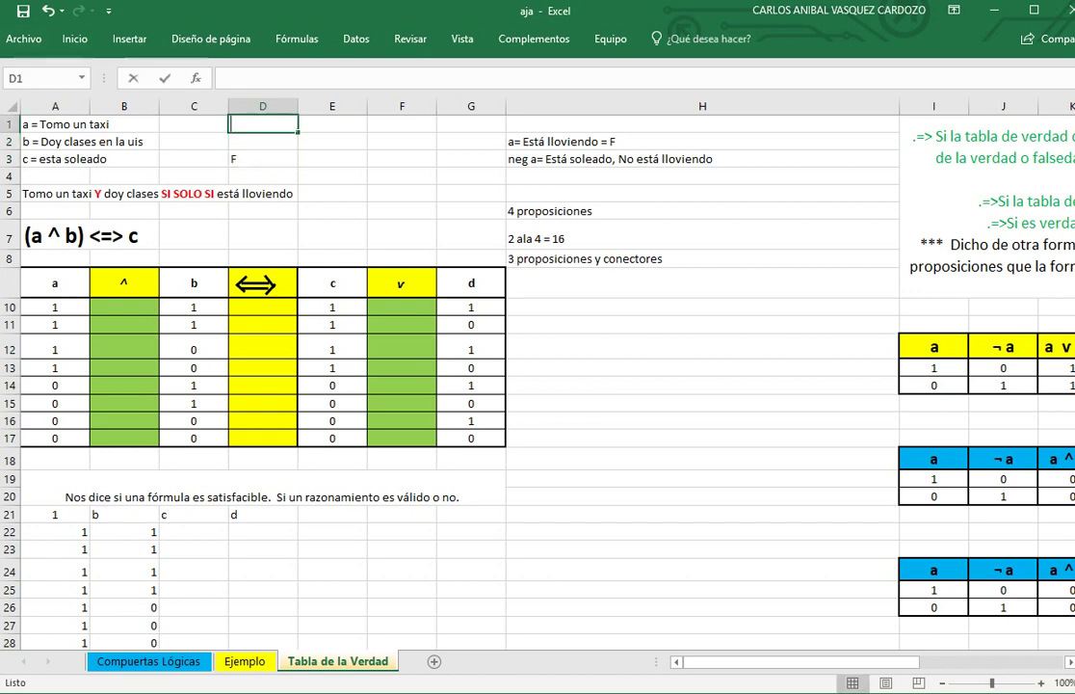
pyautogui.write('v')
pyautogui.press('Return')
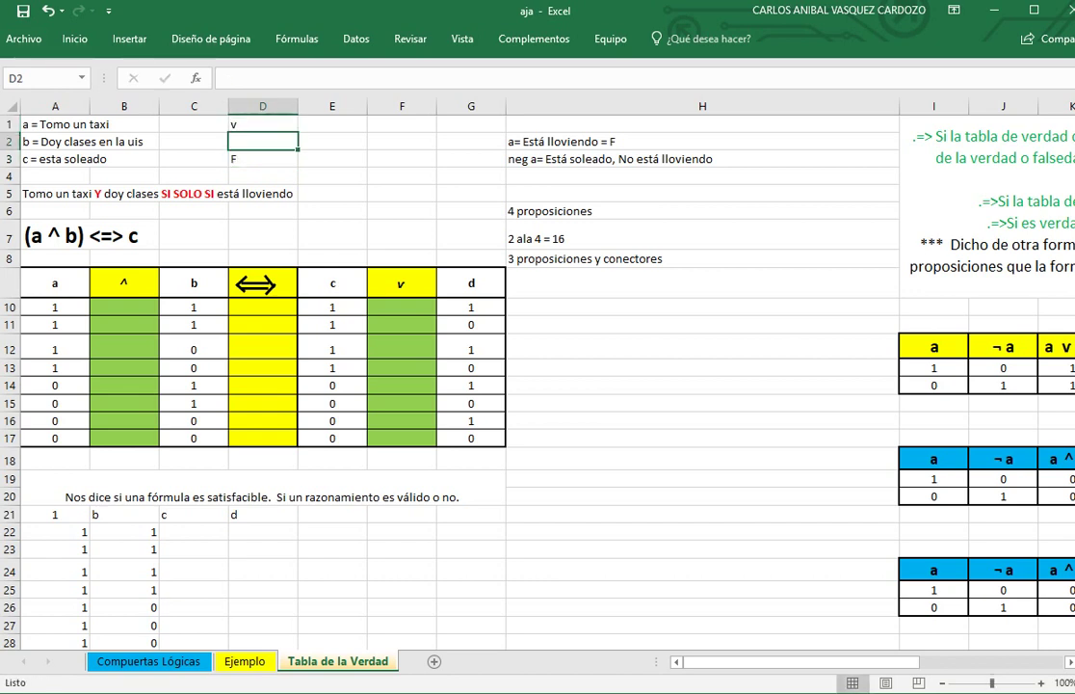
pyautogui.press('Up')
pyautogui.press('Down')
pyautogui.write('v')
pyautogui.press('Return')
pyautogui.moveTo(263, 124); pyautogui.dragTo(263, 159)
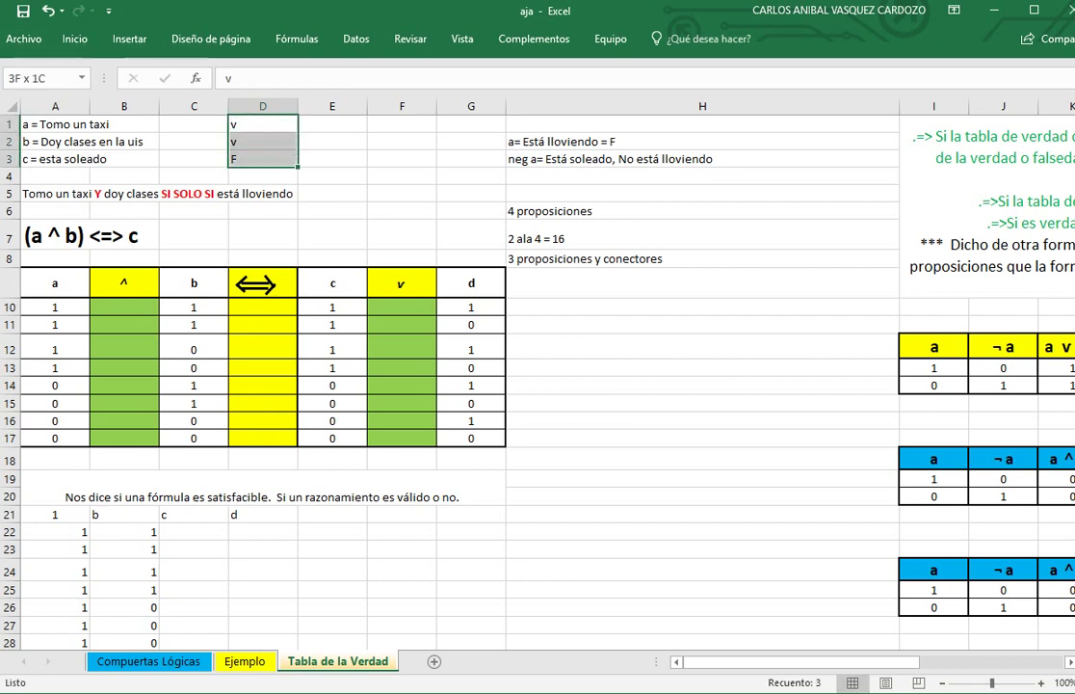
pyautogui.click(333, 159)
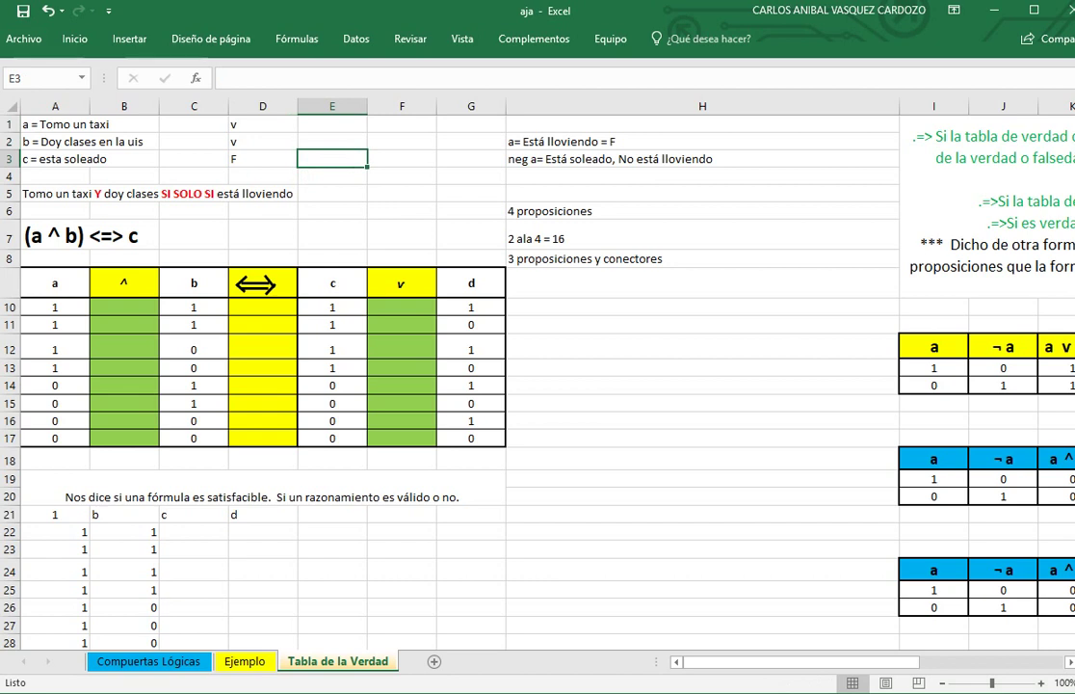
# Insert "neg" before c in the formula in cell A7
pyautogui.click(193, 193)
pyautogui.doubleClick(194, 193)
pyautogui.click(55, 175)
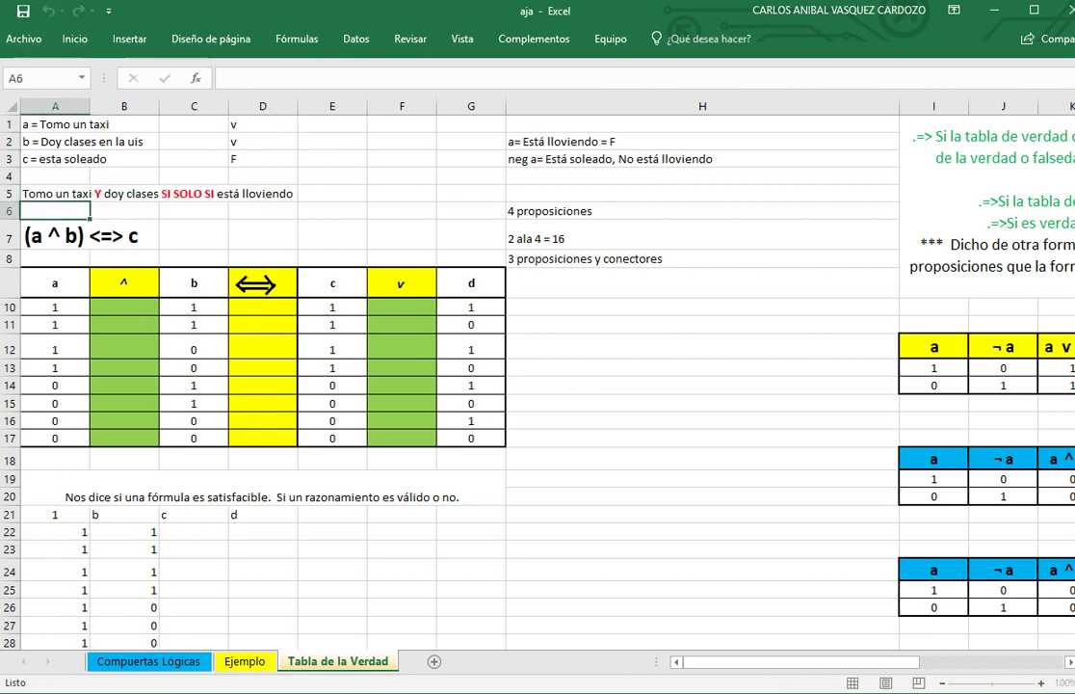
pyautogui.click(55, 193)
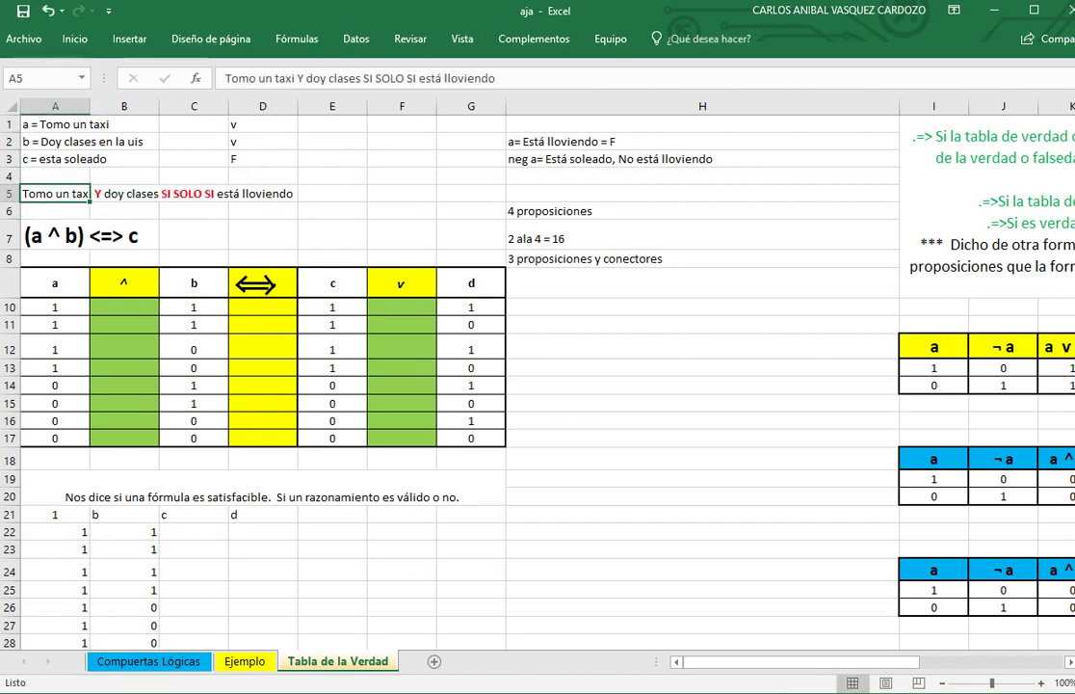
pyautogui.doubleClick(123, 235)
pyautogui.doubleClick(35, 235)
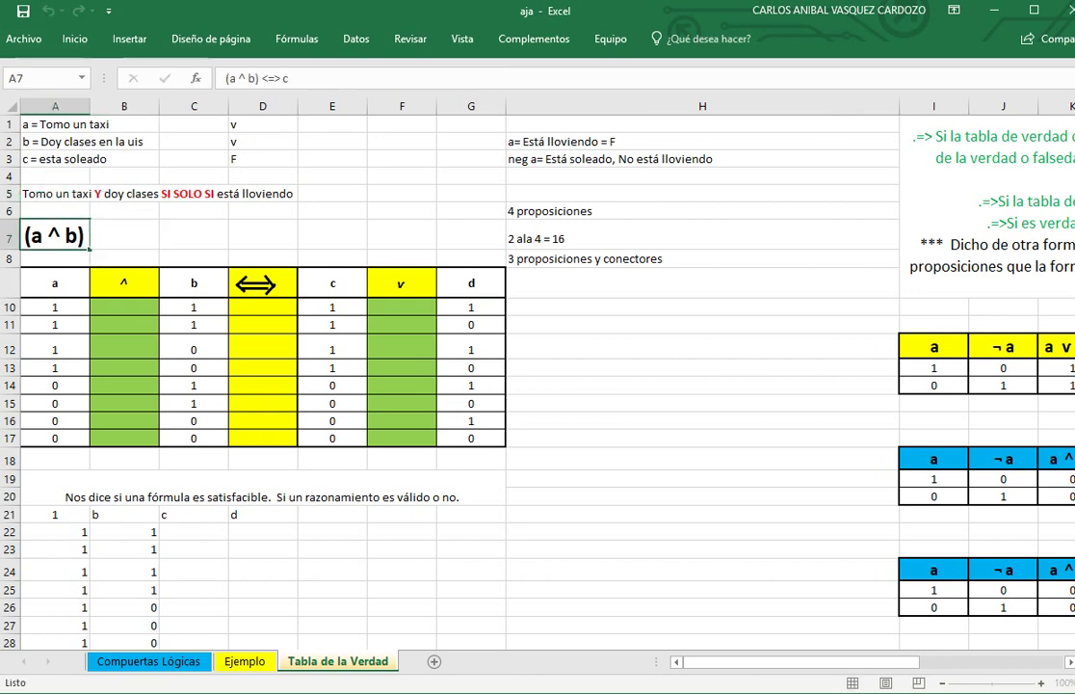
pyautogui.click(123, 235)
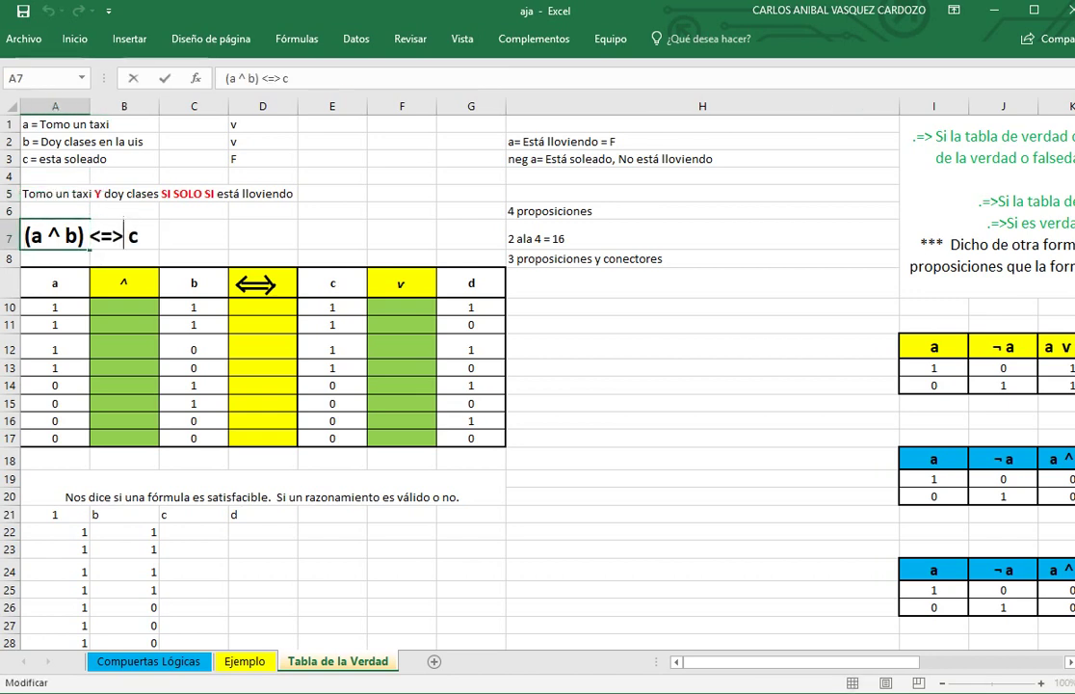
pyautogui.write('neg')
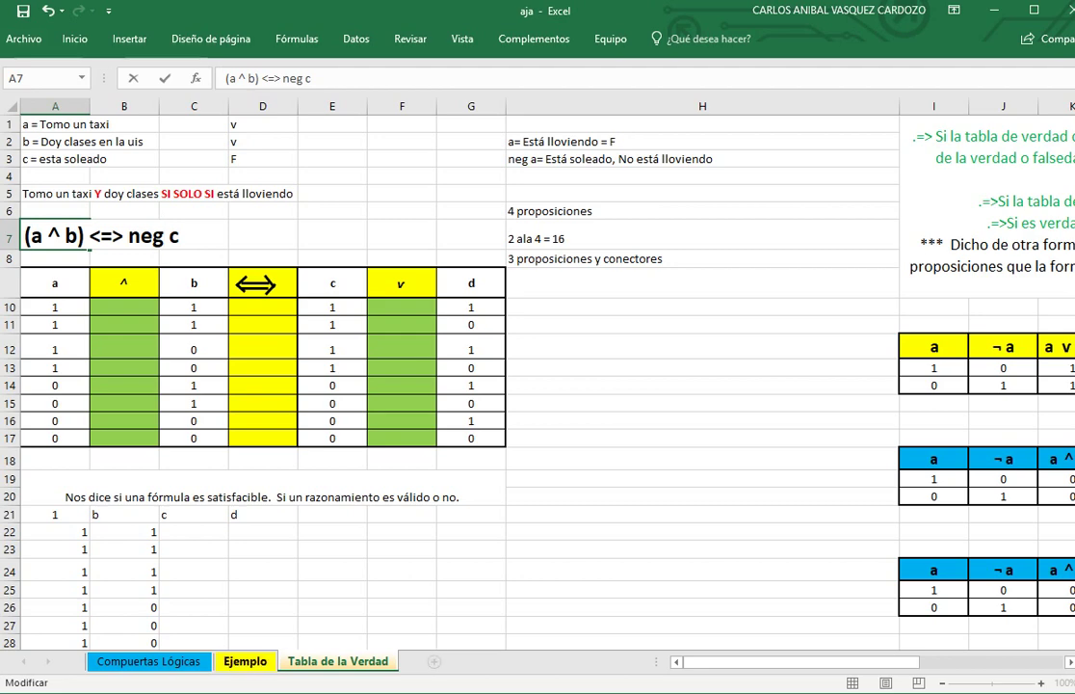
# Copy the negation symbol ¬ from header cell L4 of the negation table on the Compuertas Lógicas sheet
pyautogui.click(149, 661)
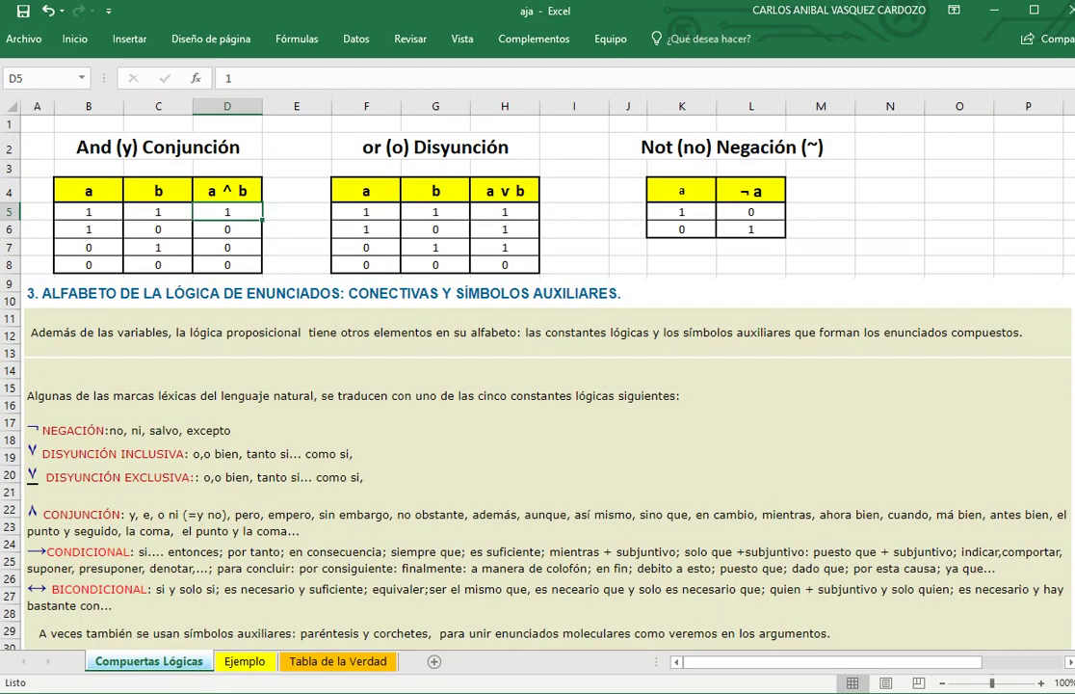
pyautogui.doubleClick(751, 179)
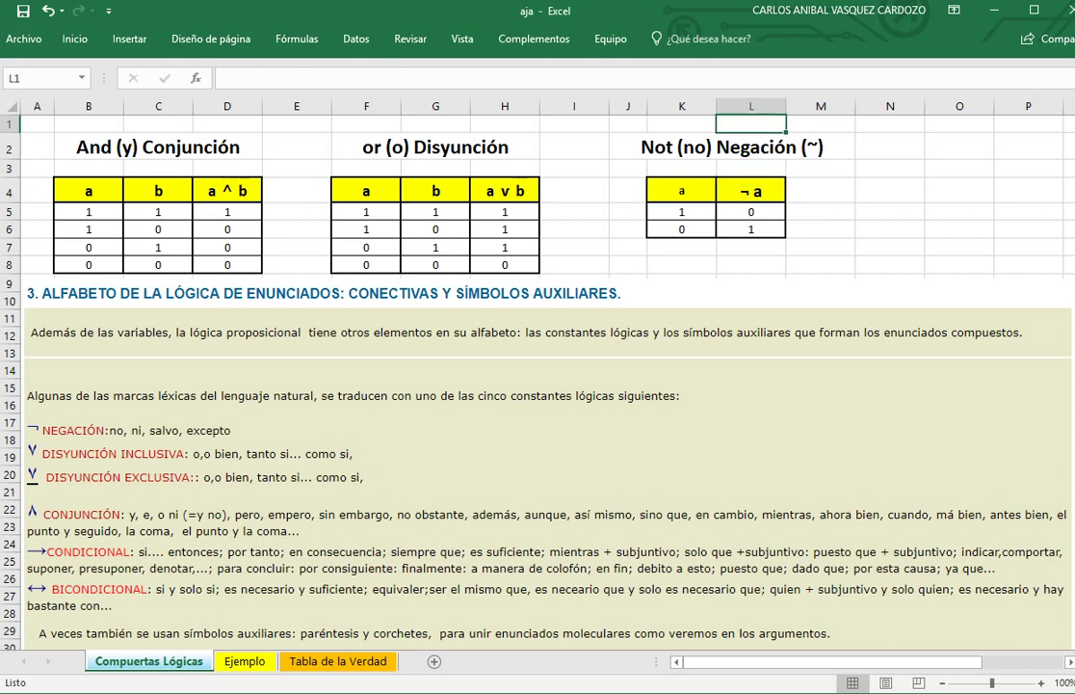
pyautogui.doubleClick(750, 191)
pyautogui.moveTo(750, 191); pyautogui.dragTo(725, 190)
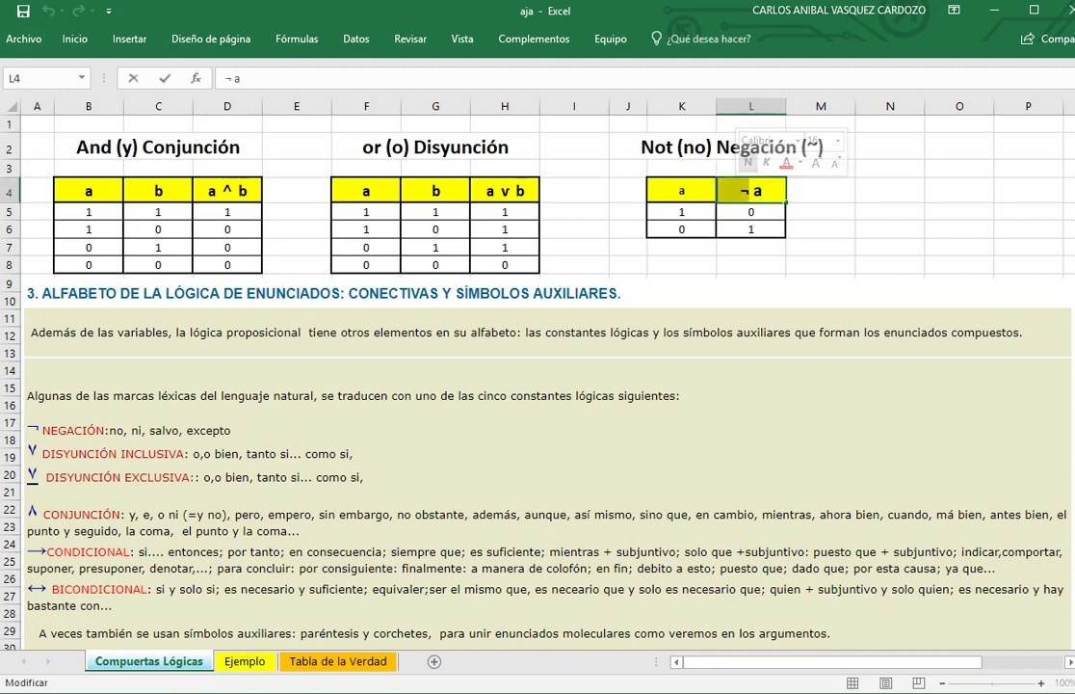
pyautogui.click(891, 230)
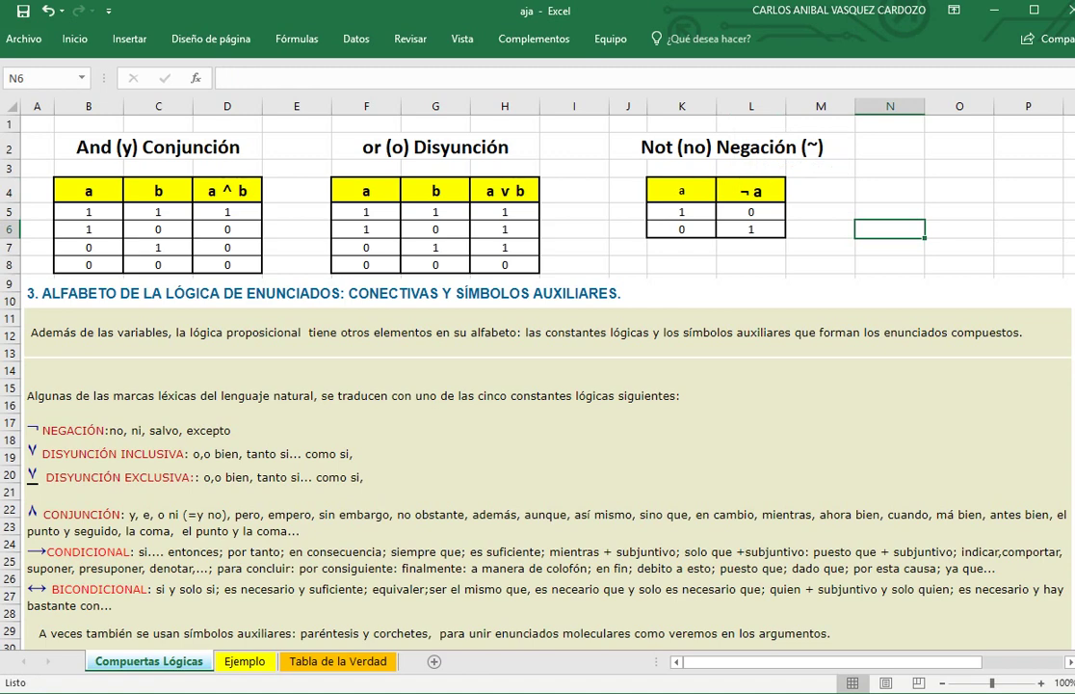
# Return to the Tabla de la Verdad sheet and make the formula in A7 read "(a ^ b) <=> ¬ c"
pyautogui.click(345, 662)
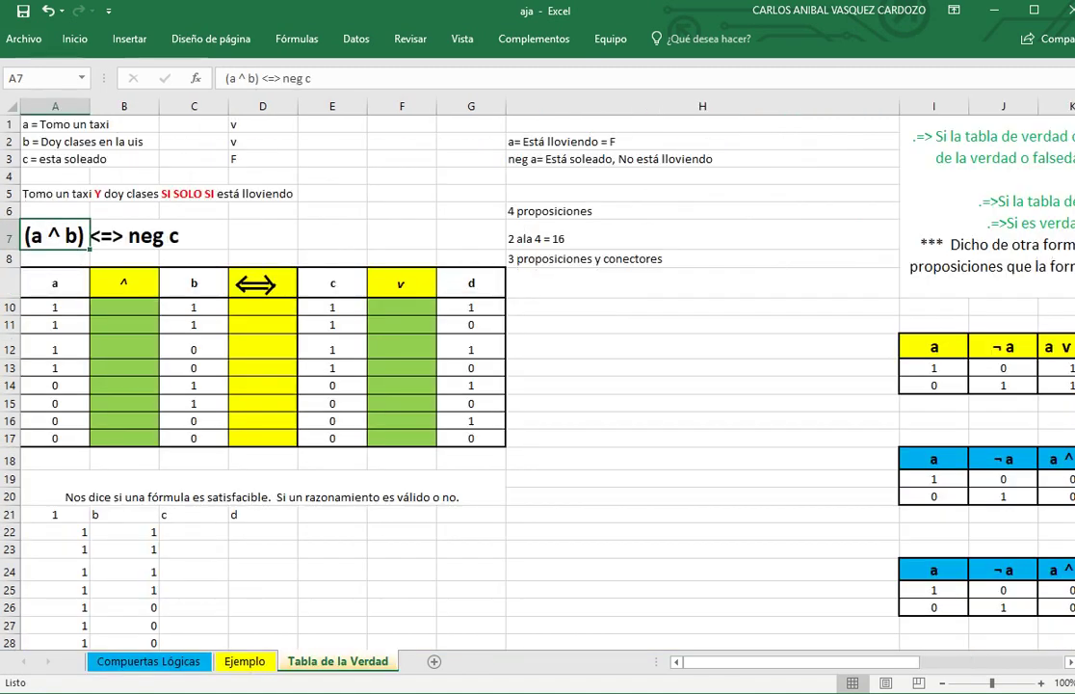
pyautogui.click(194, 235)
pyautogui.doubleClick(183, 235)
pyautogui.doubleClick(33, 235)
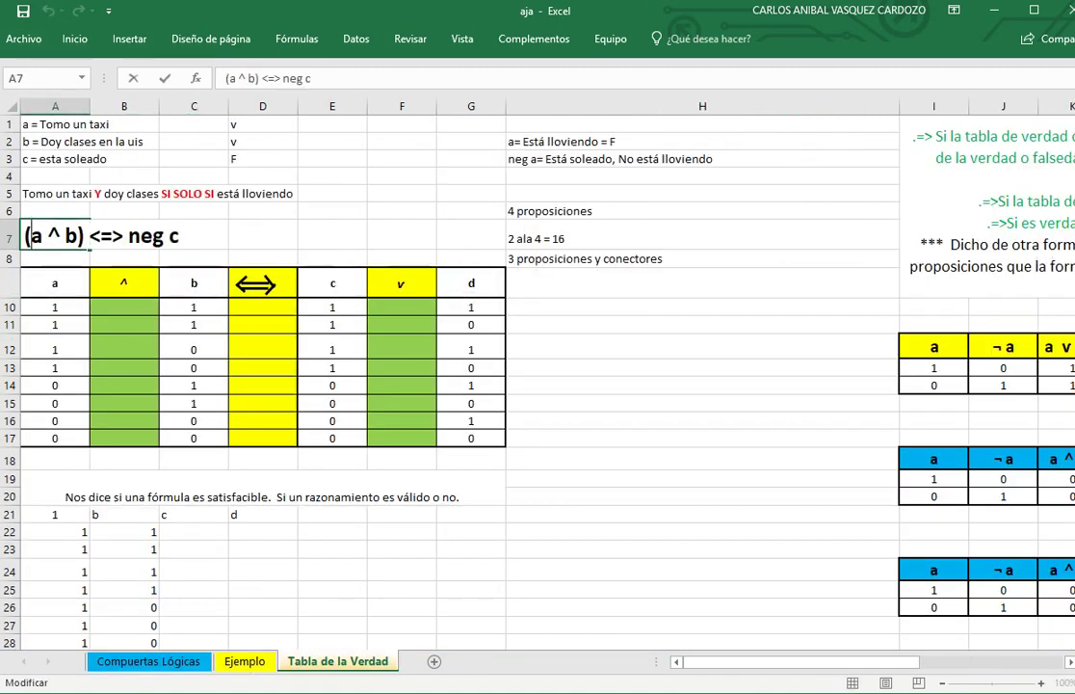
pyautogui.moveTo(129, 235); pyautogui.dragTo(164, 236)
pyautogui.write('¬')
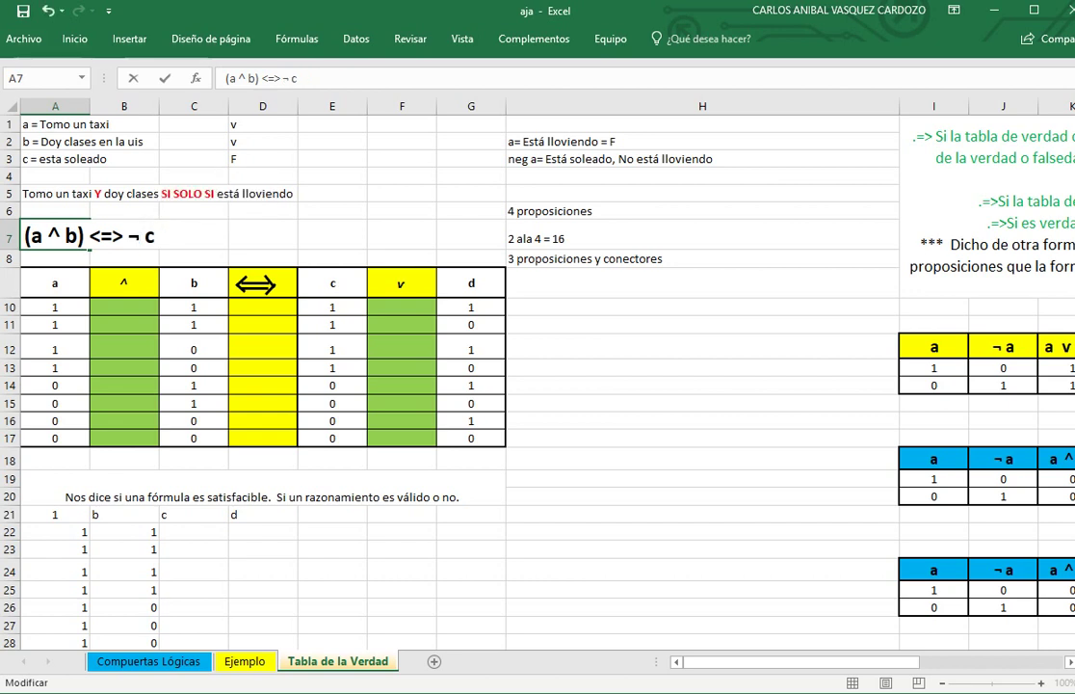
pyautogui.click(702, 439)
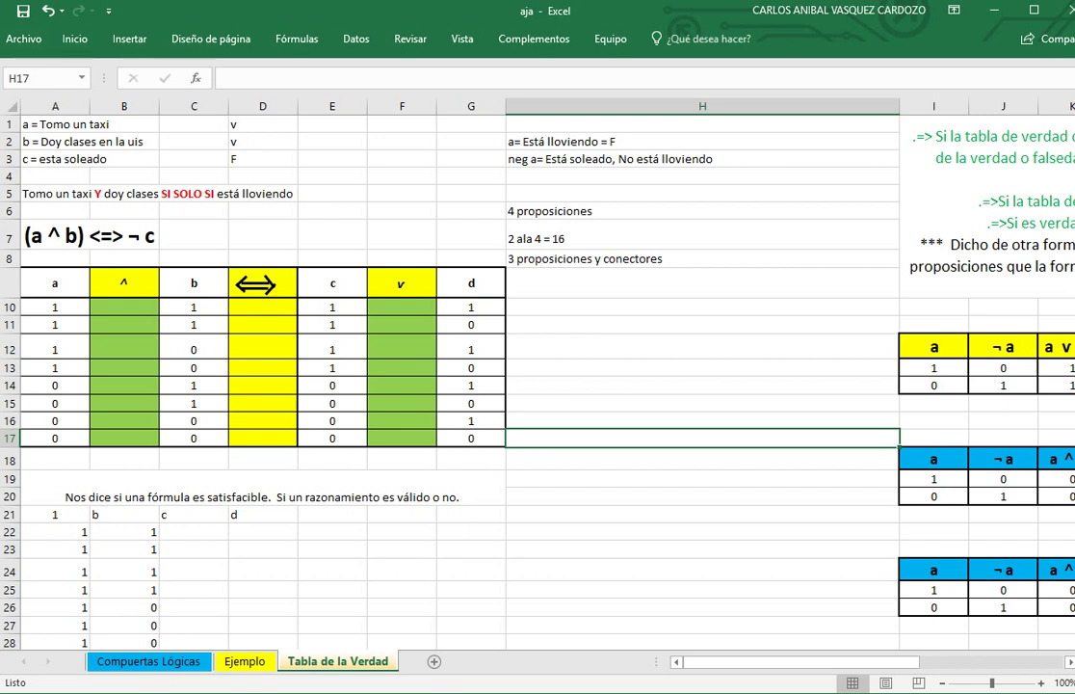
# Examine the truth values listed for propositions a, b and c in rows 10 to 17 of the table
pyautogui.moveTo(55, 307); pyautogui.dragTo(55, 439)
pyautogui.click(55, 460)
pyautogui.moveTo(55, 307); pyautogui.dragTo(54, 438)
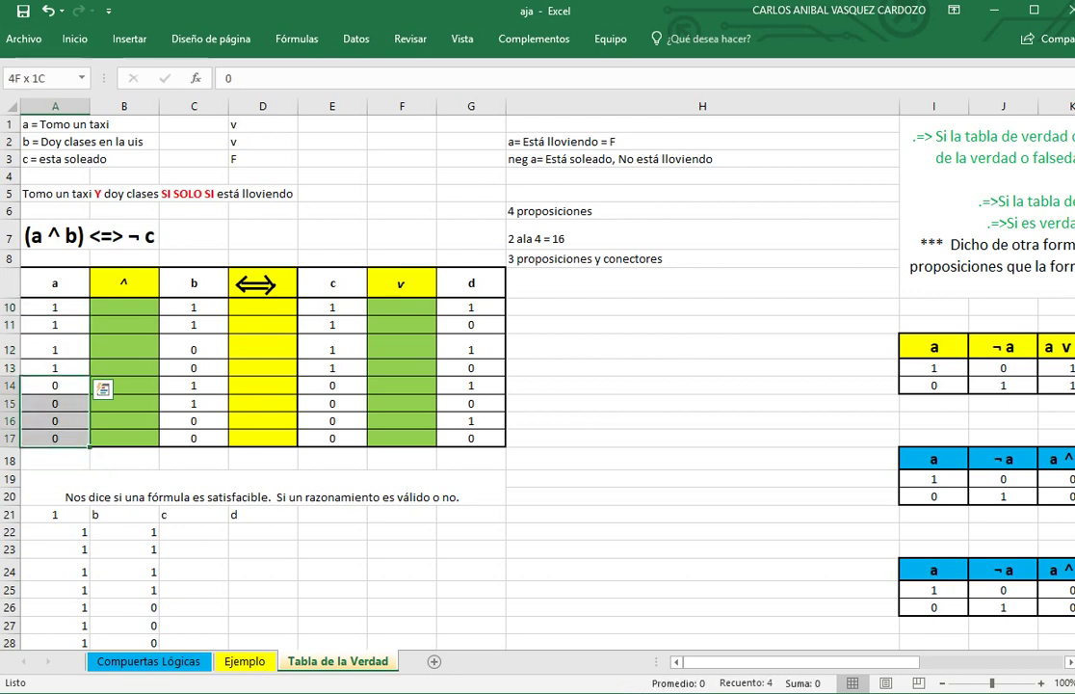
pyautogui.hotkey('shift', 'Down')
pyautogui.hotkey('shift', 'Down')
pyautogui.hotkey('shift', 'Down')
pyautogui.hotkey('shift', 'Down')
pyautogui.hotkey('shift', 'Down')
pyautogui.hotkey('shift', 'Down')
pyautogui.hotkey('shift', 'Down')
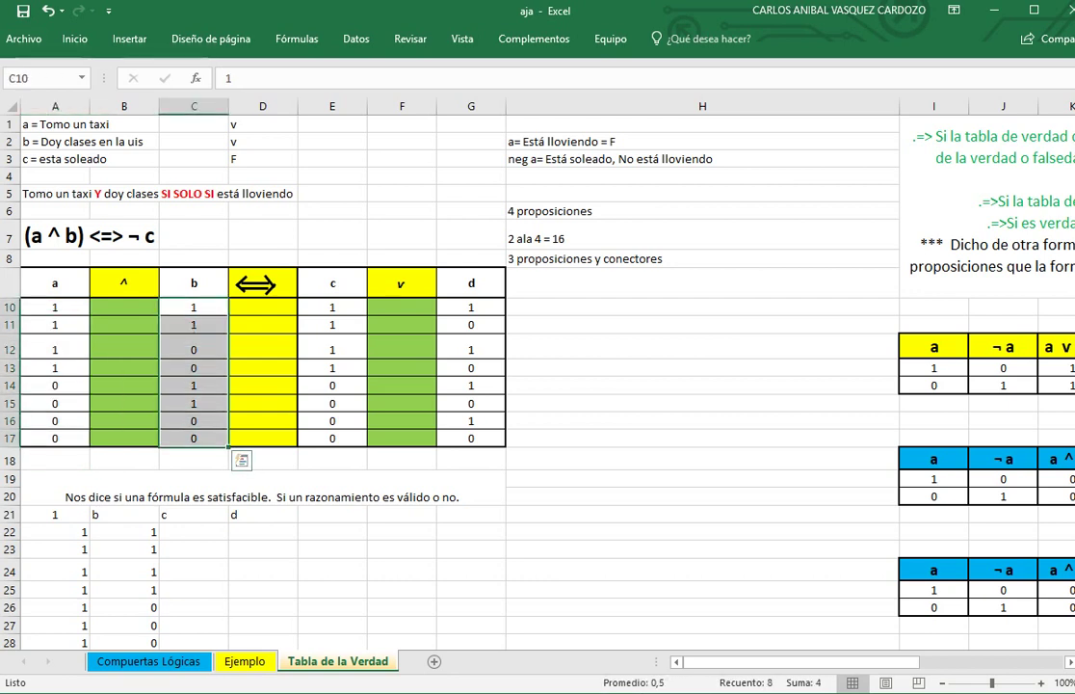
pyautogui.click(333, 308)
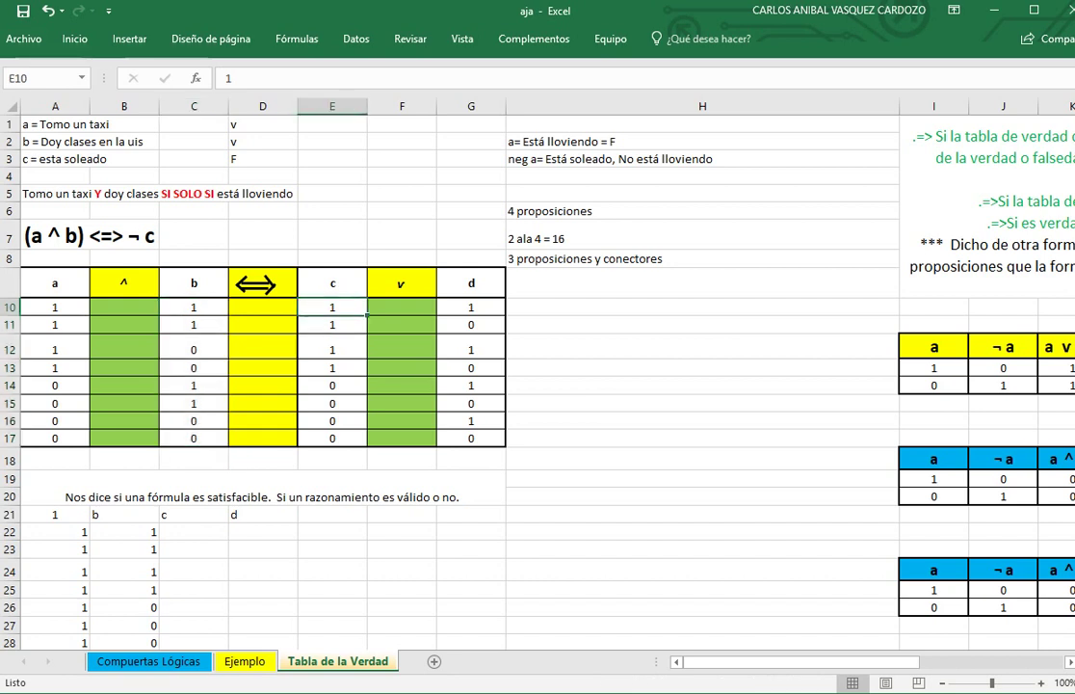
pyautogui.write('1')
pyautogui.press('Return')
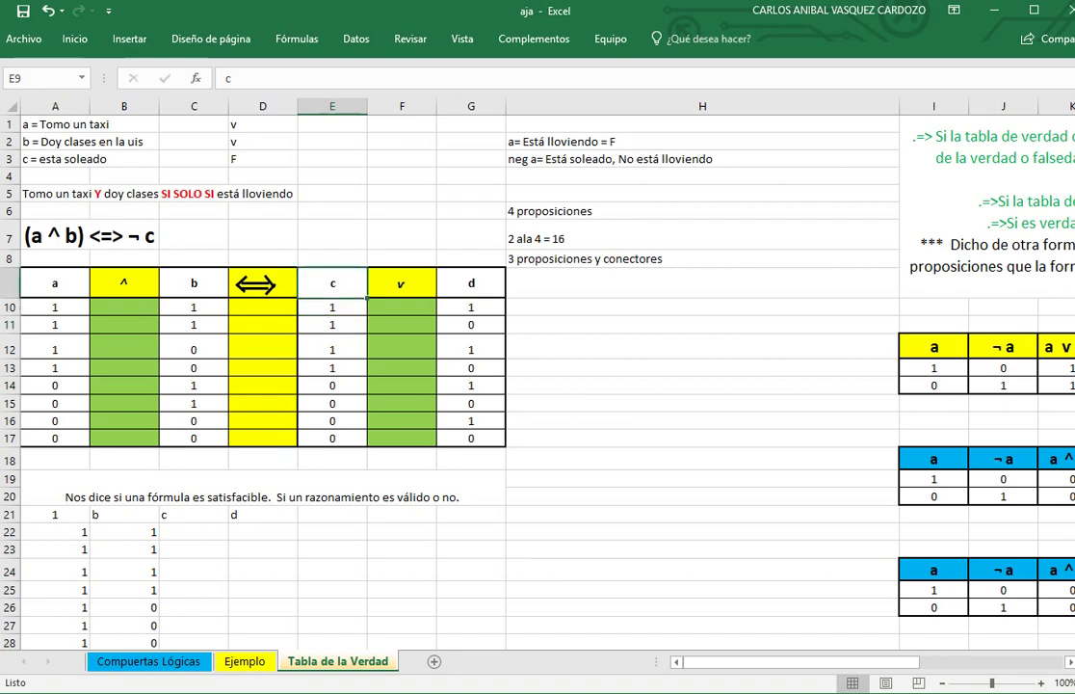
# Delete the cells of the c and v columns in E9:F17 of the truth table, shifting the remaining cells left
pyautogui.moveTo(332, 282); pyautogui.dragTo(402, 438)
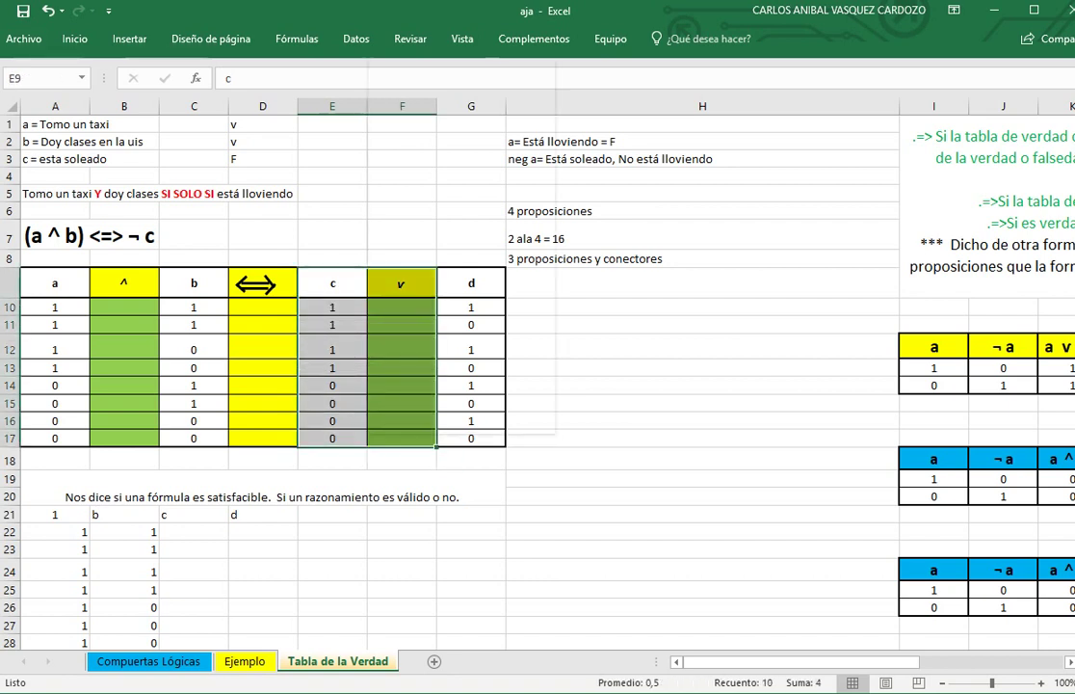
pyautogui.rightClick(374, 439)
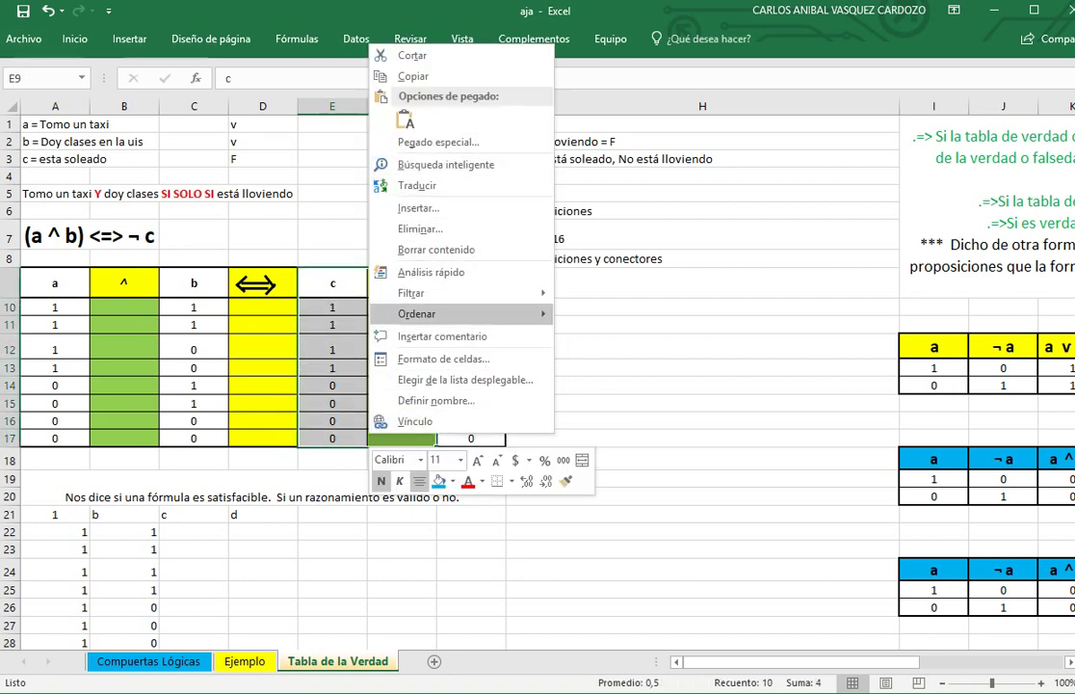
pyautogui.click(420, 229)
pyautogui.hotkey('ctrl', '-')
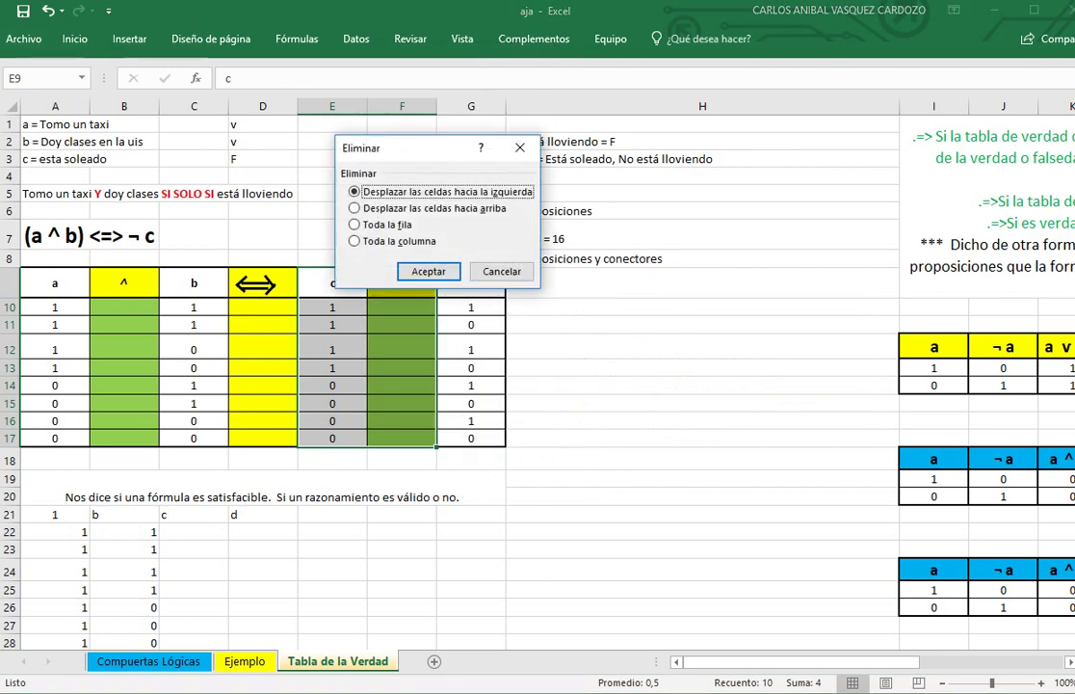
pyautogui.press('Return')
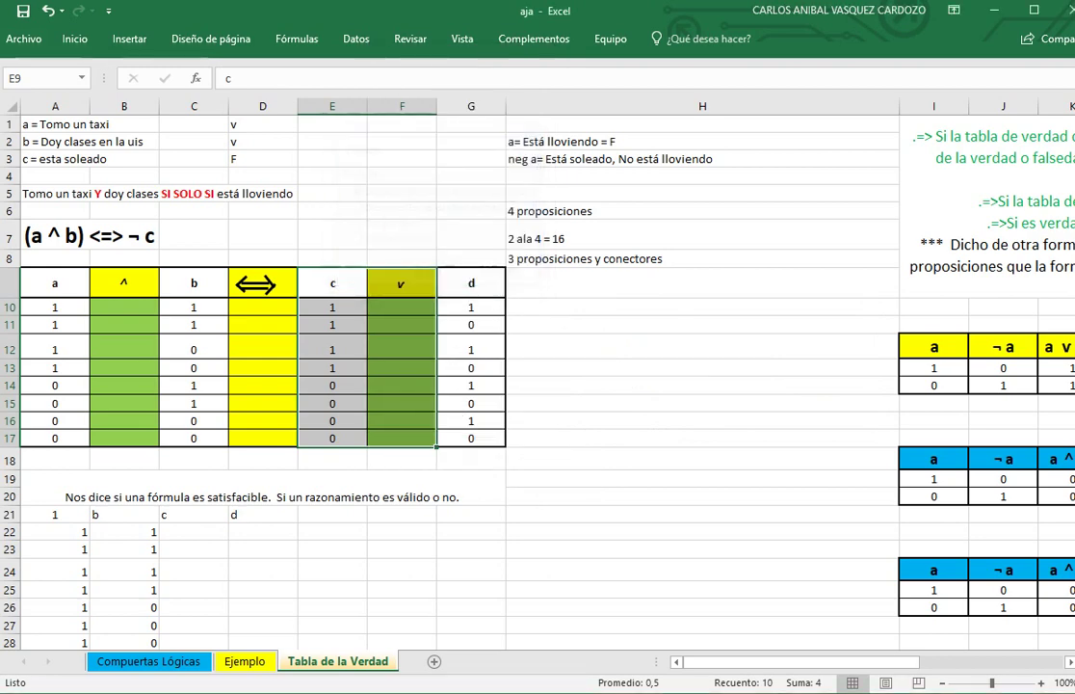
pyautogui.click(345, 421)
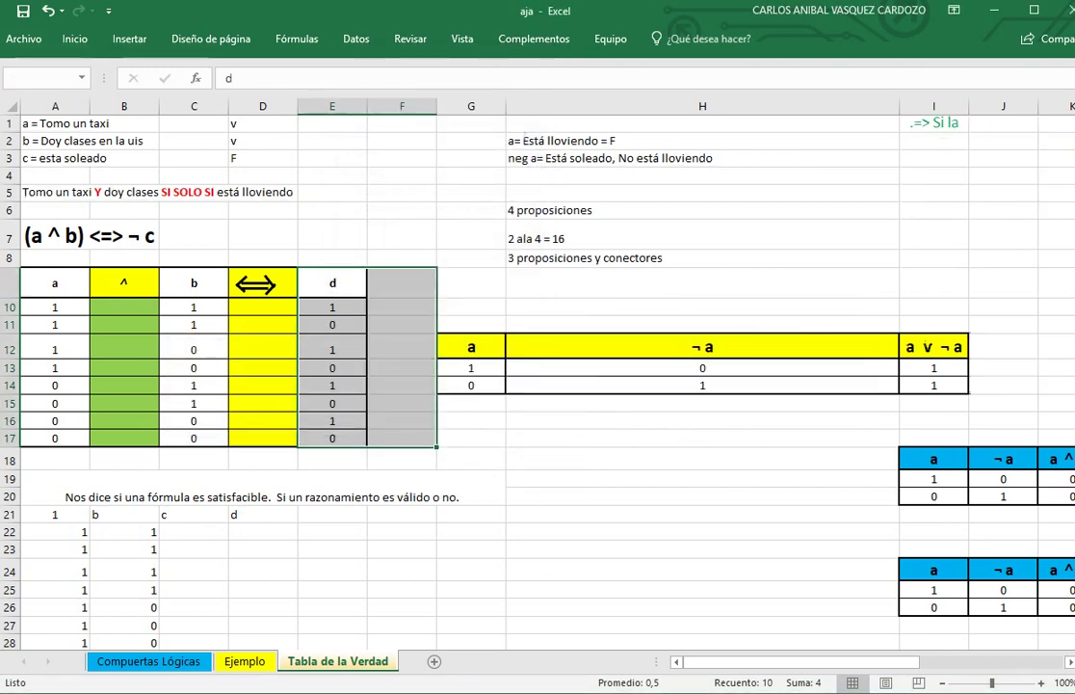
pyautogui.click(402, 210)
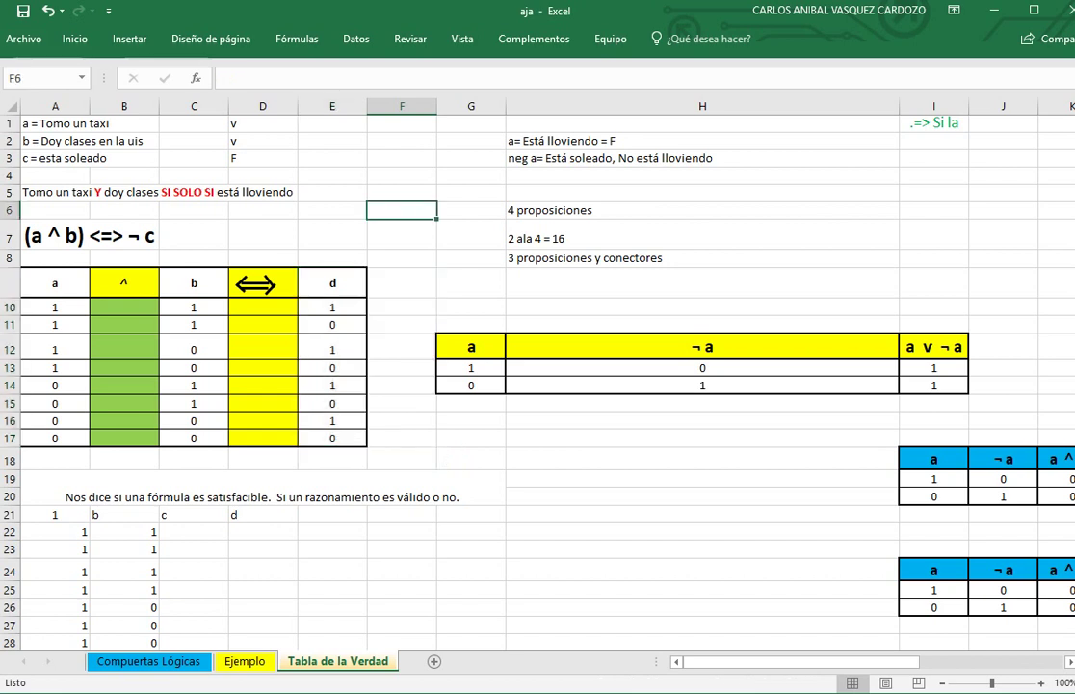
# Move the displaced yellow a, ¬ a, a v ¬ a table from G12:I14 back so it starts at cell I12
pyautogui.click(402, 283)
pyautogui.click(471, 460)
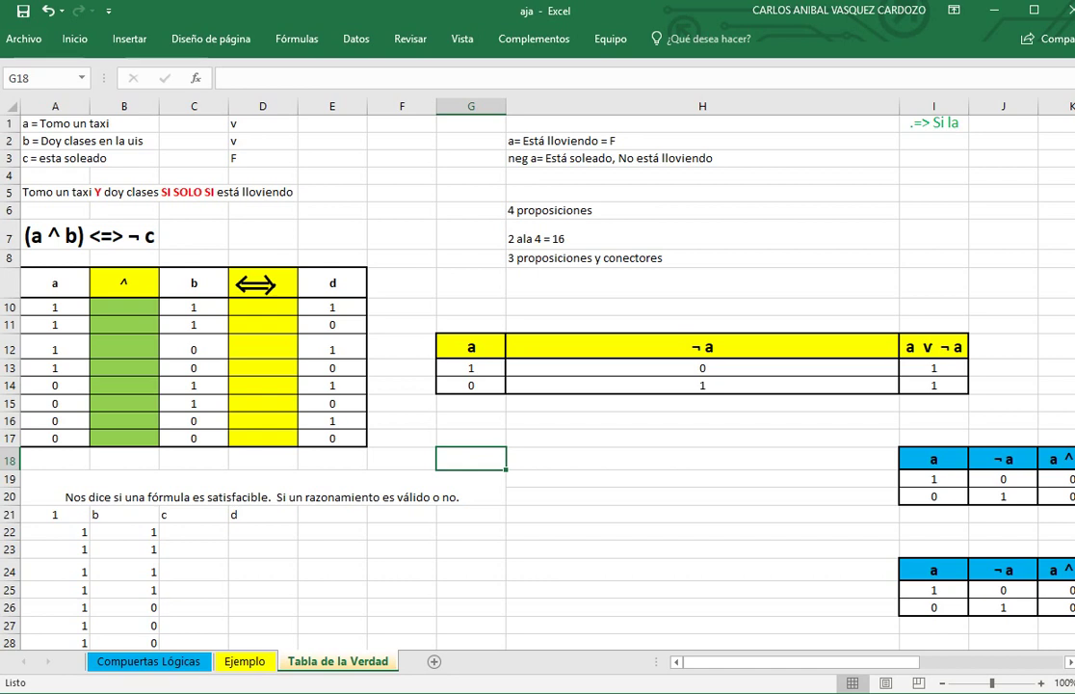
pyautogui.moveTo(471, 347); pyautogui.dragTo(933, 385)
pyautogui.hotkey('ctrl', 'c')
pyautogui.click(934, 324)
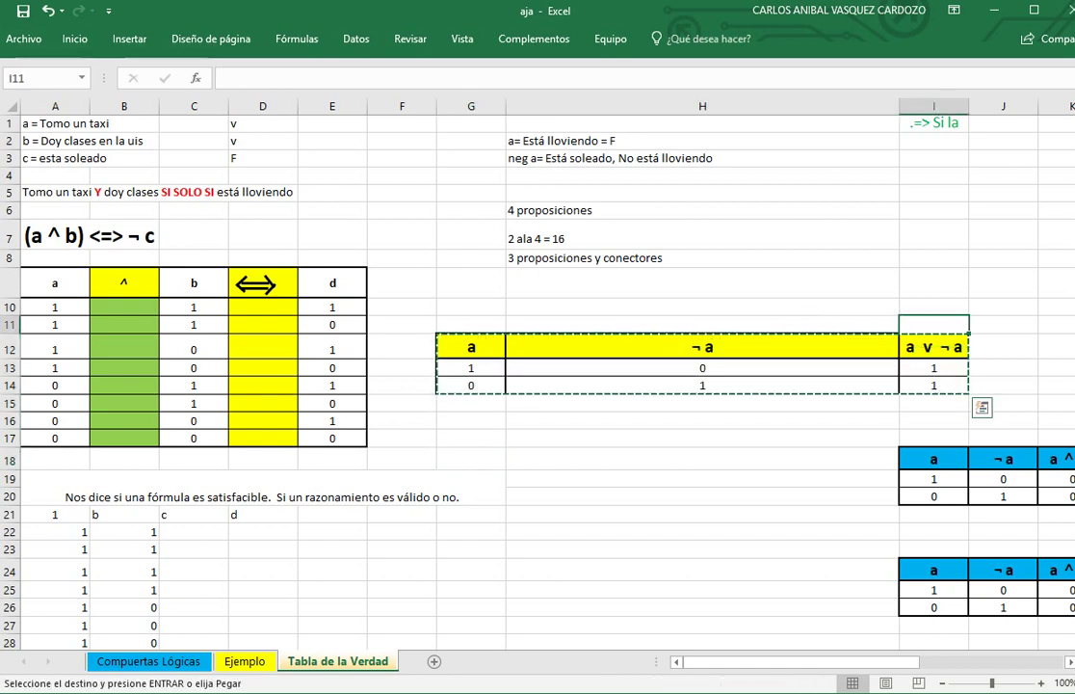
pyautogui.click(934, 347)
pyautogui.hotkey('ctrl', 'v')
pyautogui.click(703, 422)
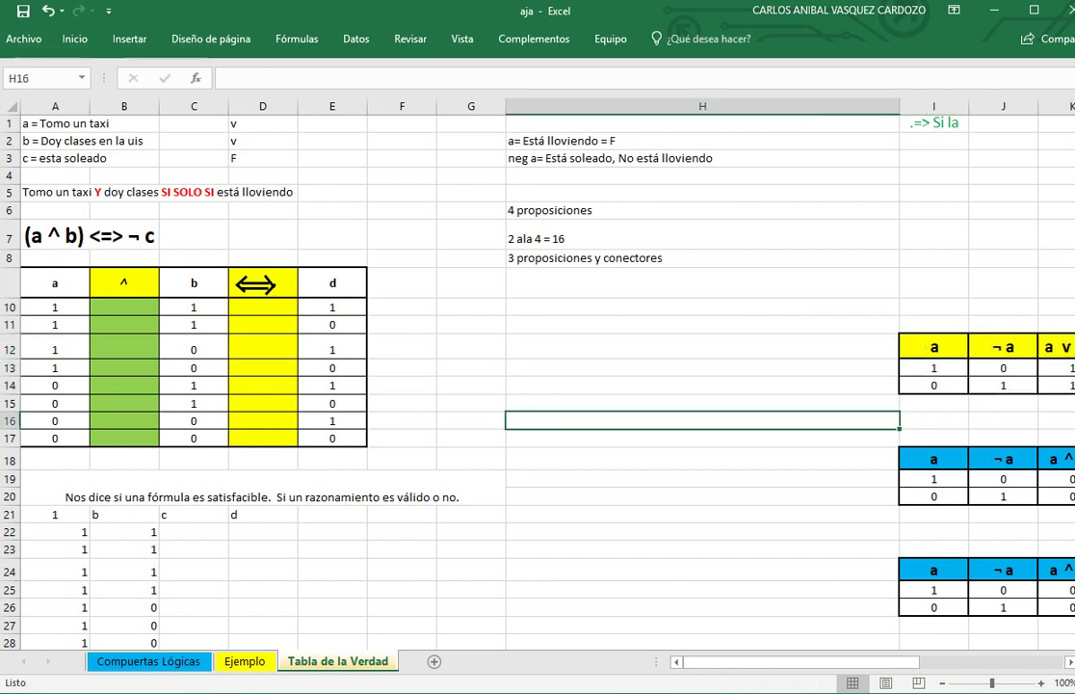
# Replace the d header in cell E9 with "¬ c" copied from the formula in A7
pyautogui.click(332, 284)
pyautogui.doubleClick(332, 282)
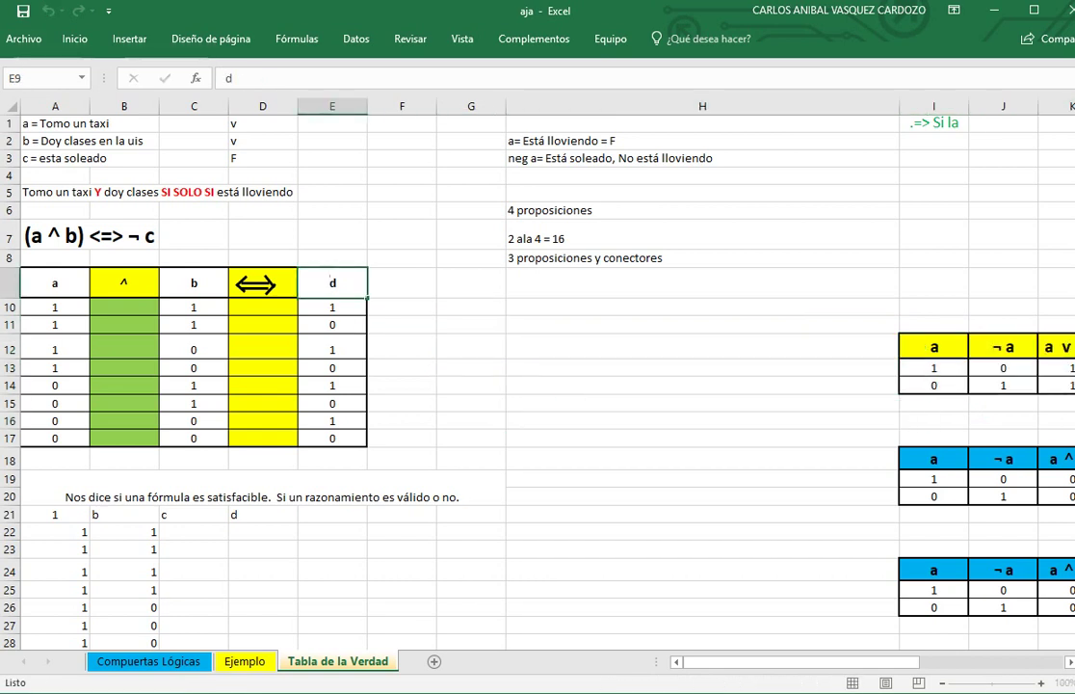
pyautogui.doubleClick(123, 236)
pyautogui.click(123, 236)
pyautogui.doubleClick(33, 236)
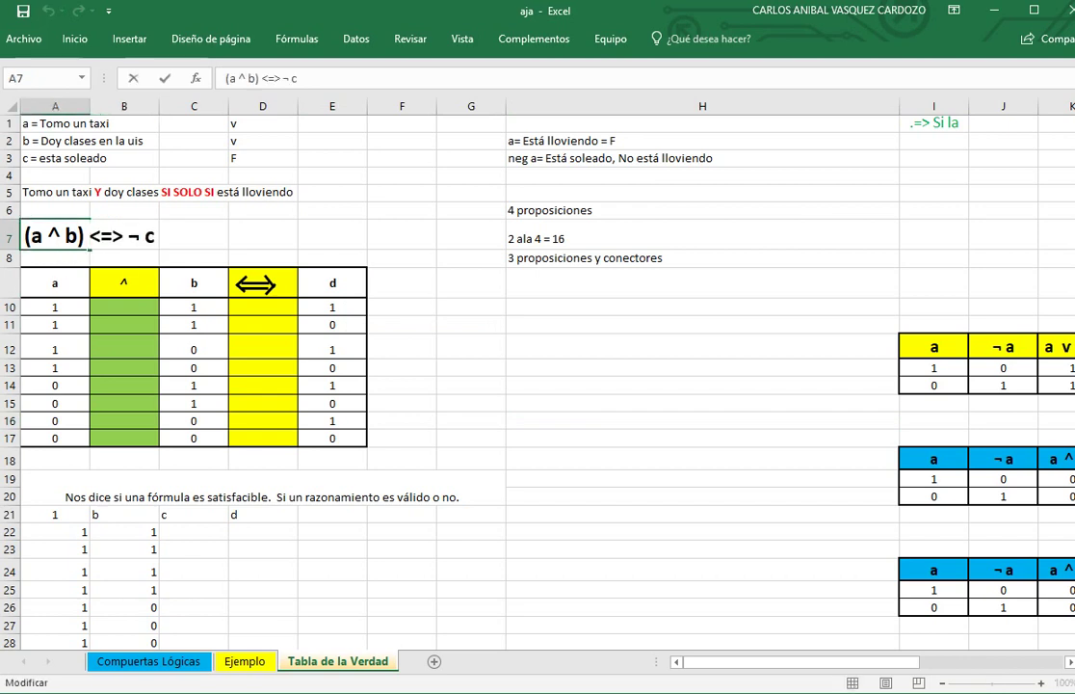
pyautogui.moveTo(123, 236); pyautogui.dragTo(155, 236)
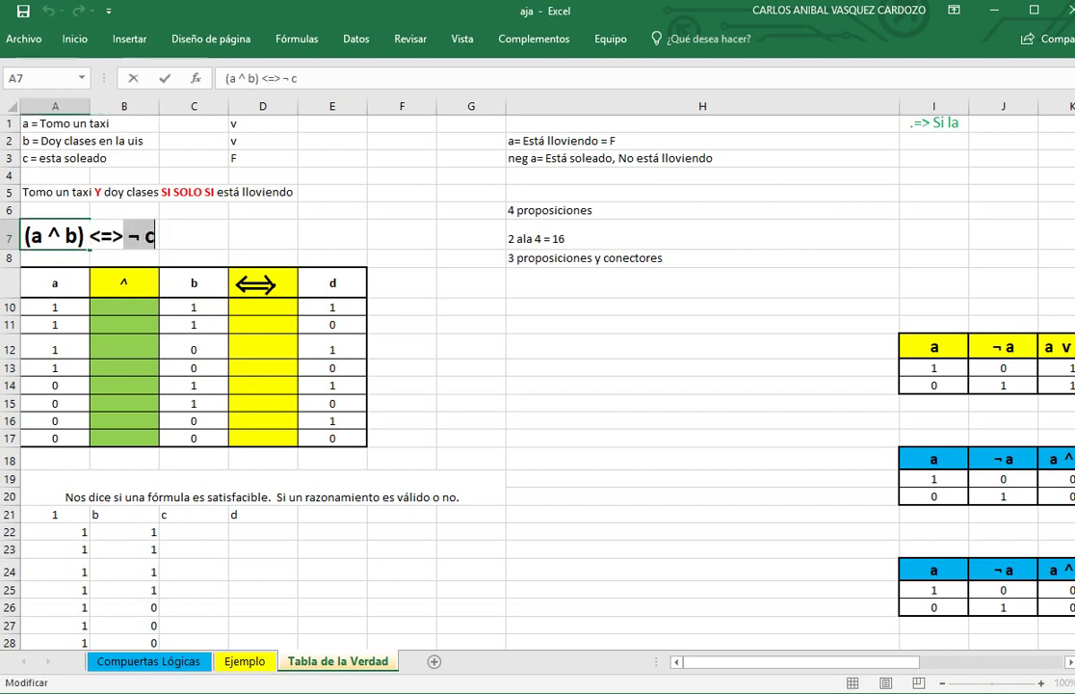
pyautogui.click(333, 282)
pyautogui.doubleClick(332, 283)
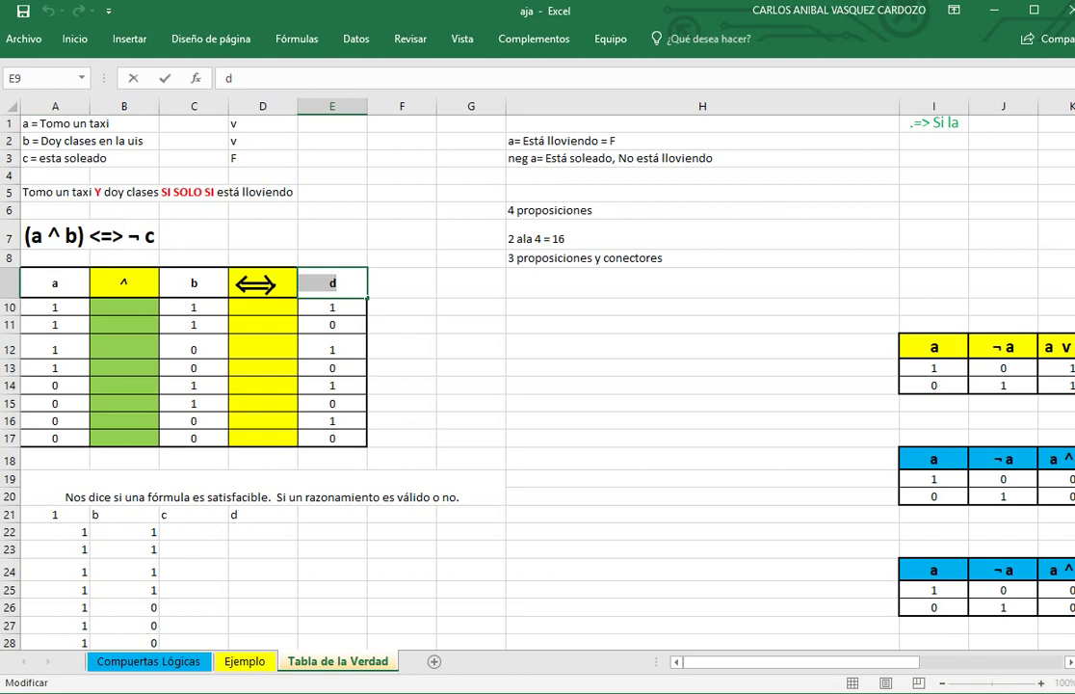
pyautogui.hotkey('ctrl', 'v')
pyautogui.click(402, 347)
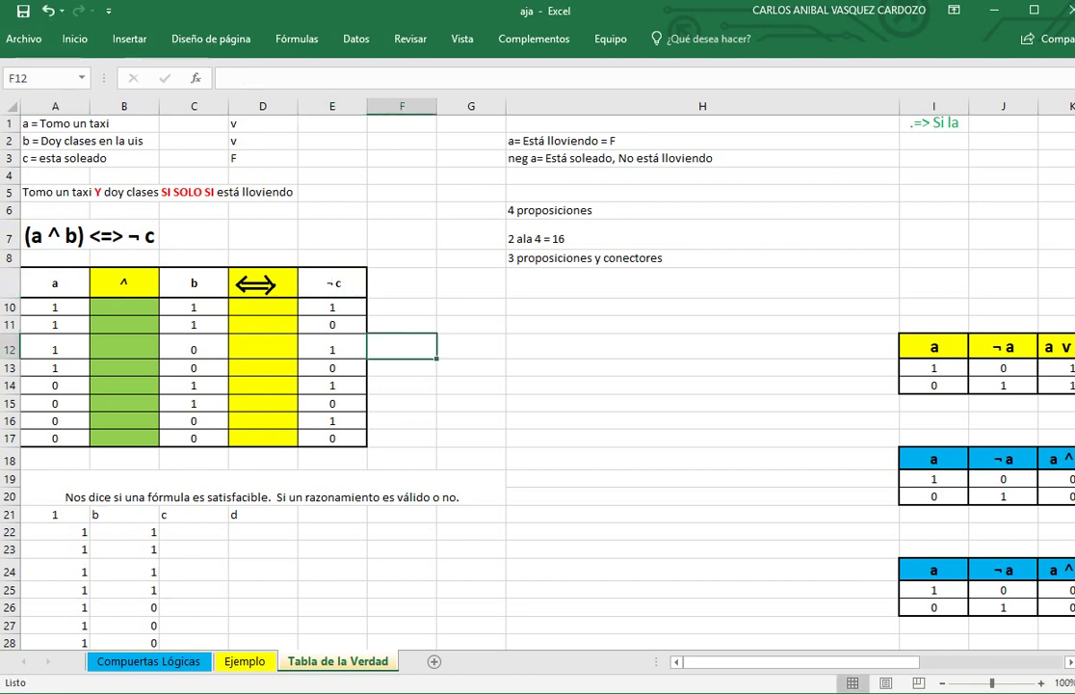
# Insert a new column before column E and move the ¬ c header from F9 into E9
pyautogui.click(335, 106)
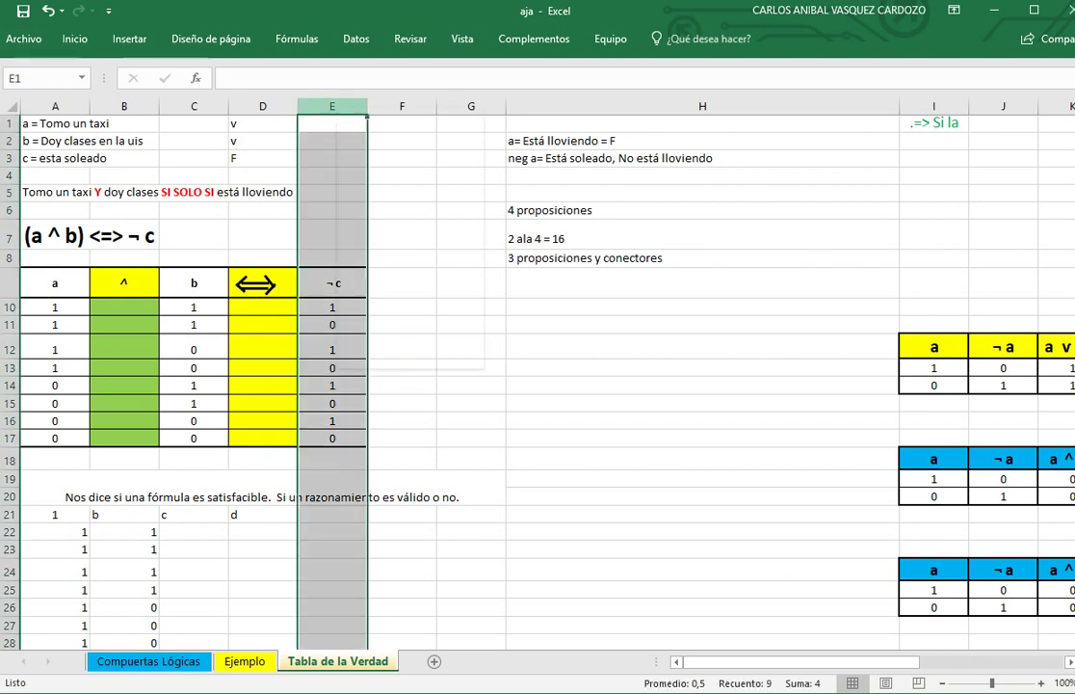
pyautogui.rightClick(338, 108)
pyautogui.click(383, 229)
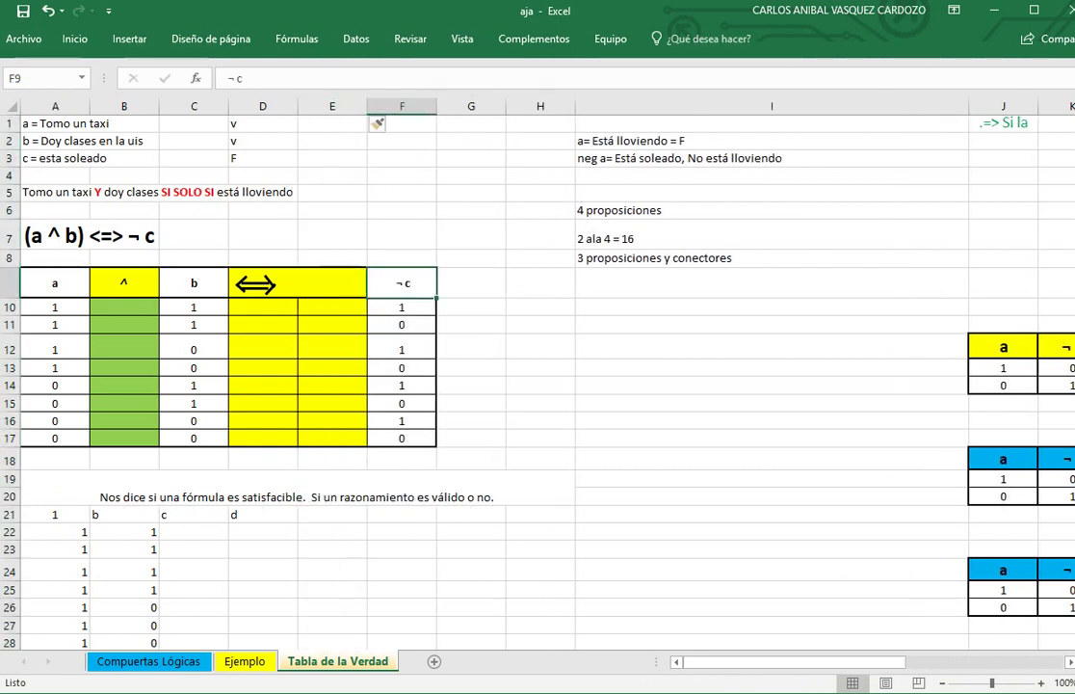
pyautogui.hotkey('ctrl', 'x')
pyautogui.click(332, 283)
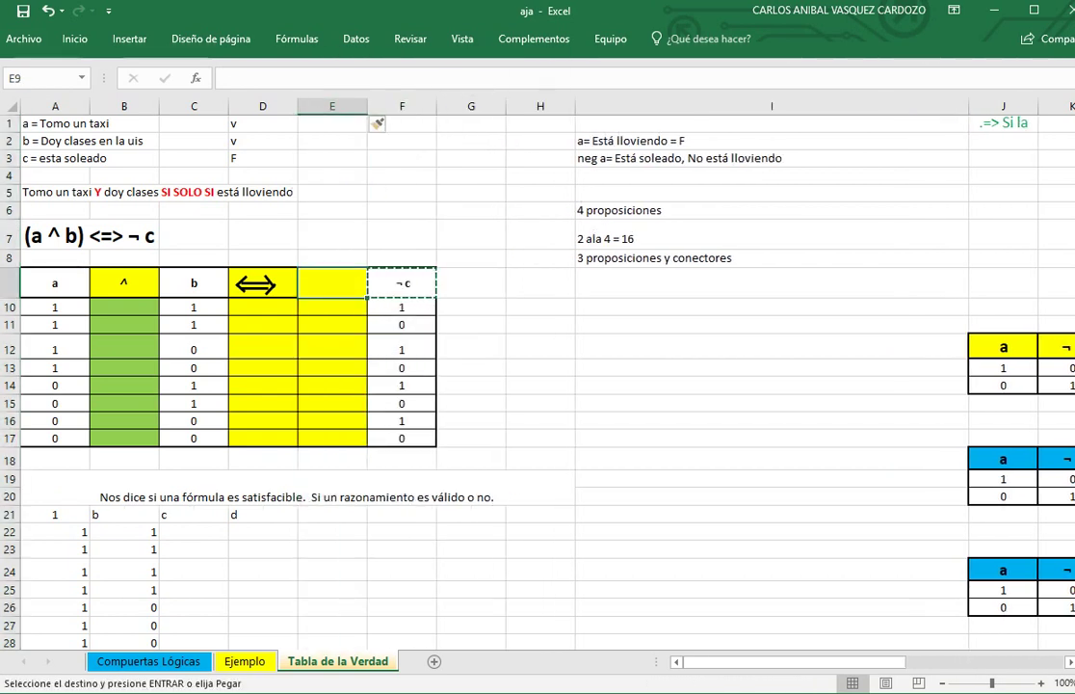
pyautogui.hotkey('ctrl', 'v')
pyautogui.click(402, 283)
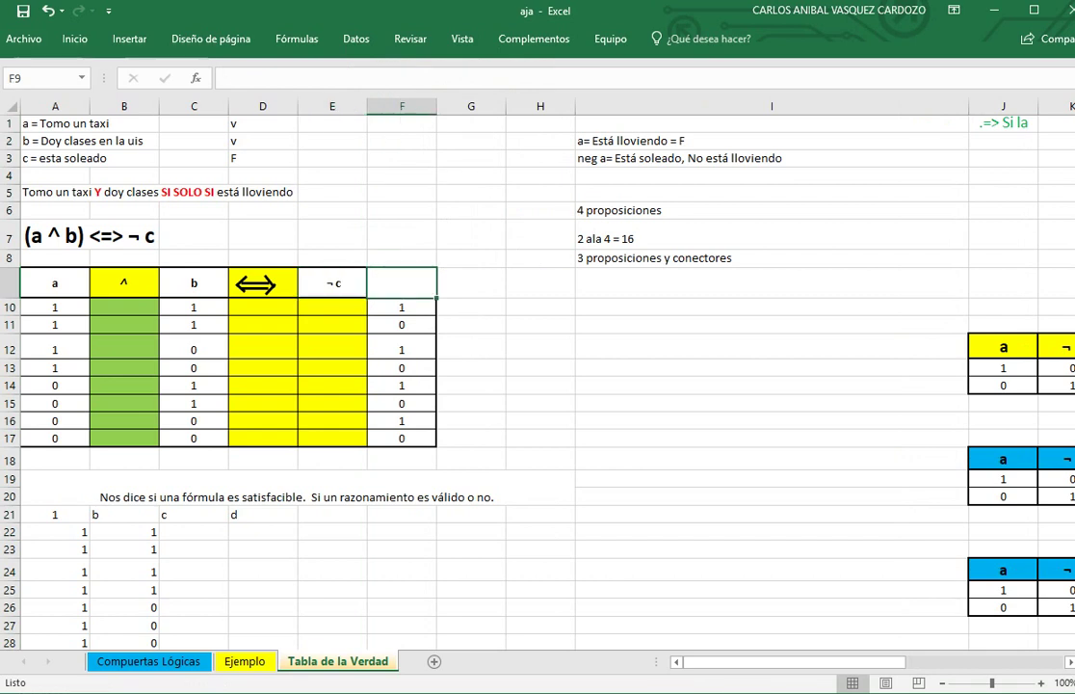
# Copy the ¬ c header into F9 and remove its negation symbol so the header reads "c"
pyautogui.click(332, 259)
pyautogui.click(333, 283)
pyautogui.hotkey('ctrl', 'c')
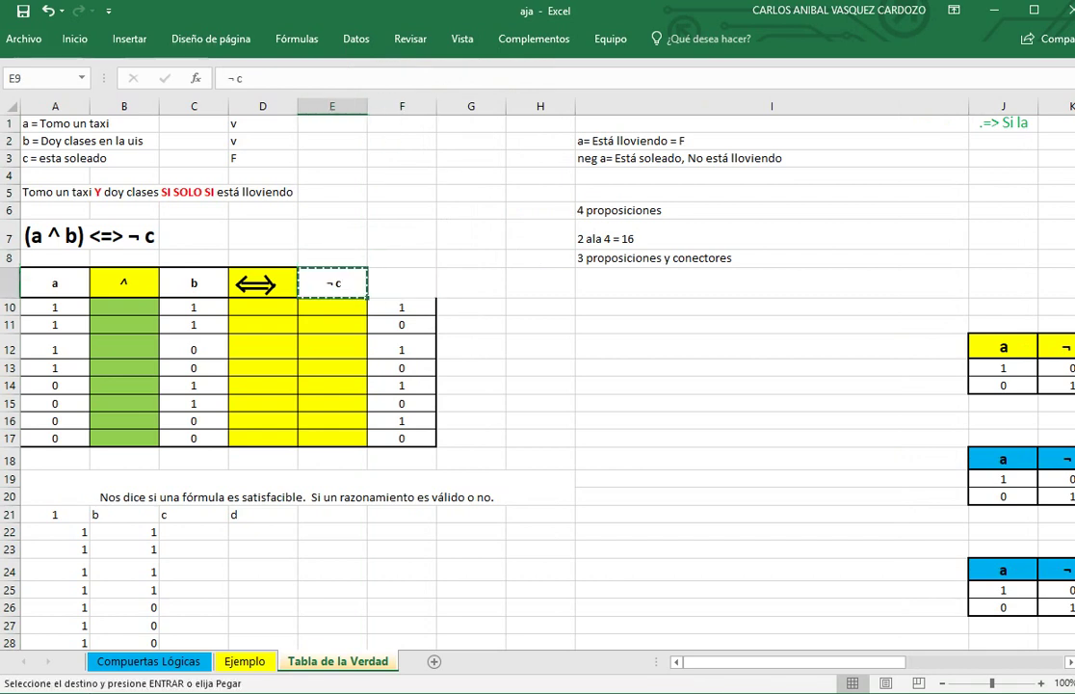
pyautogui.click(402, 283)
pyautogui.hotkey('ctrl', 'v')
pyautogui.doubleClick(397, 282)
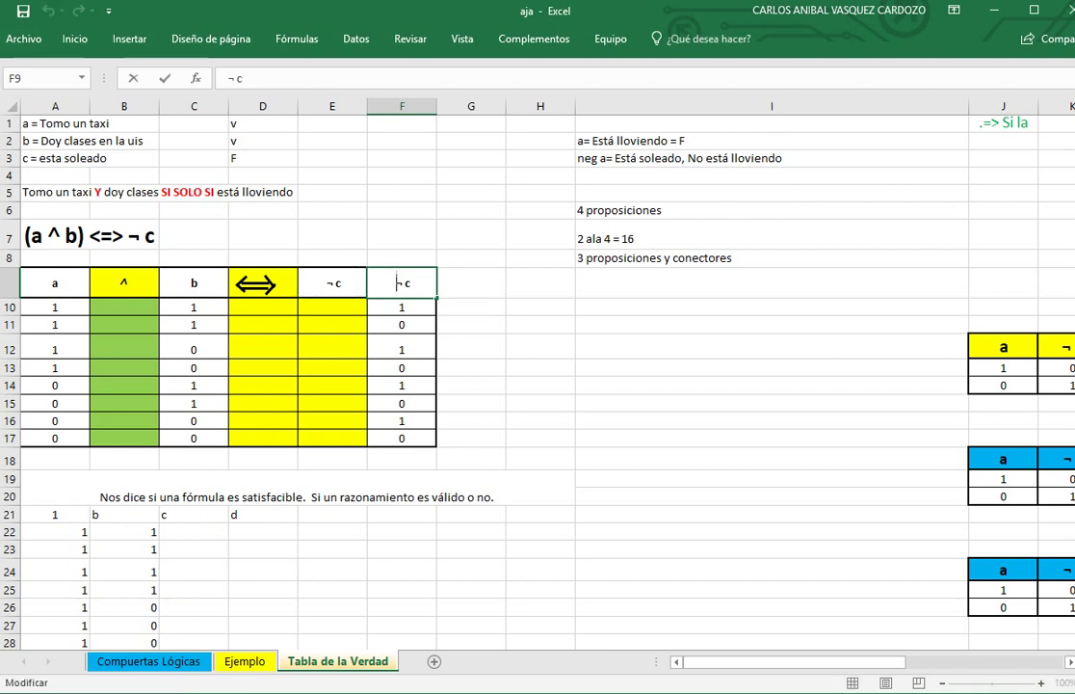
pyautogui.press('Delete')
pyautogui.click(540, 385)
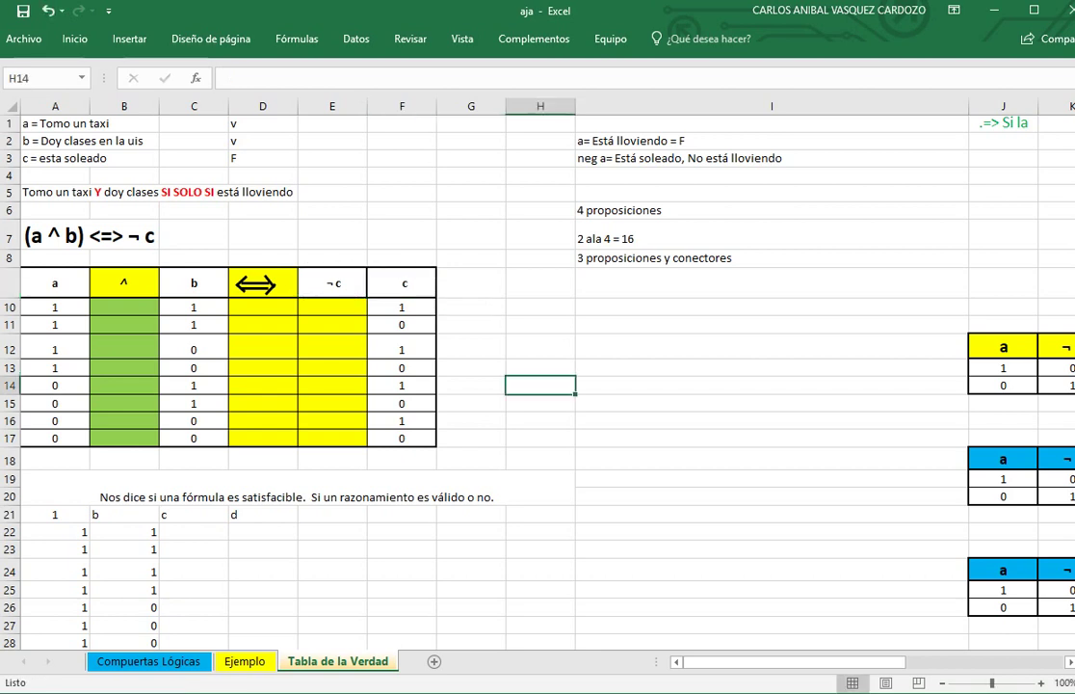
# Examine the empty ¬ c column and the first-row values of a, b and c against the formula in A7
pyautogui.click(472, 307)
pyautogui.moveTo(332, 306); pyautogui.dragTo(332, 435)
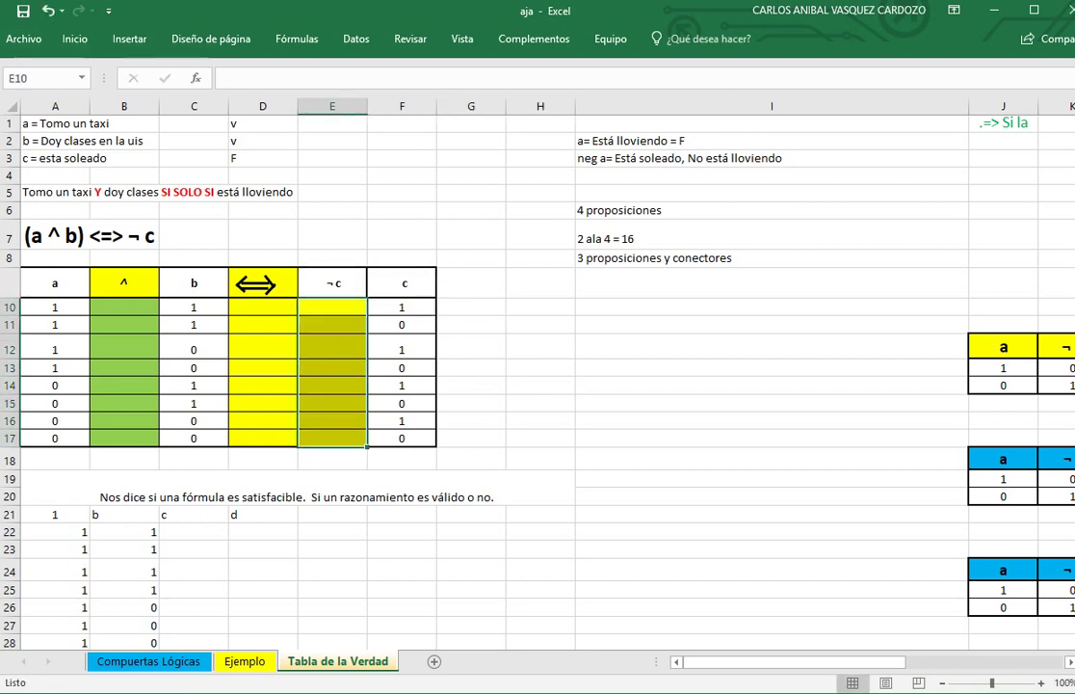
pyautogui.click(402, 307)
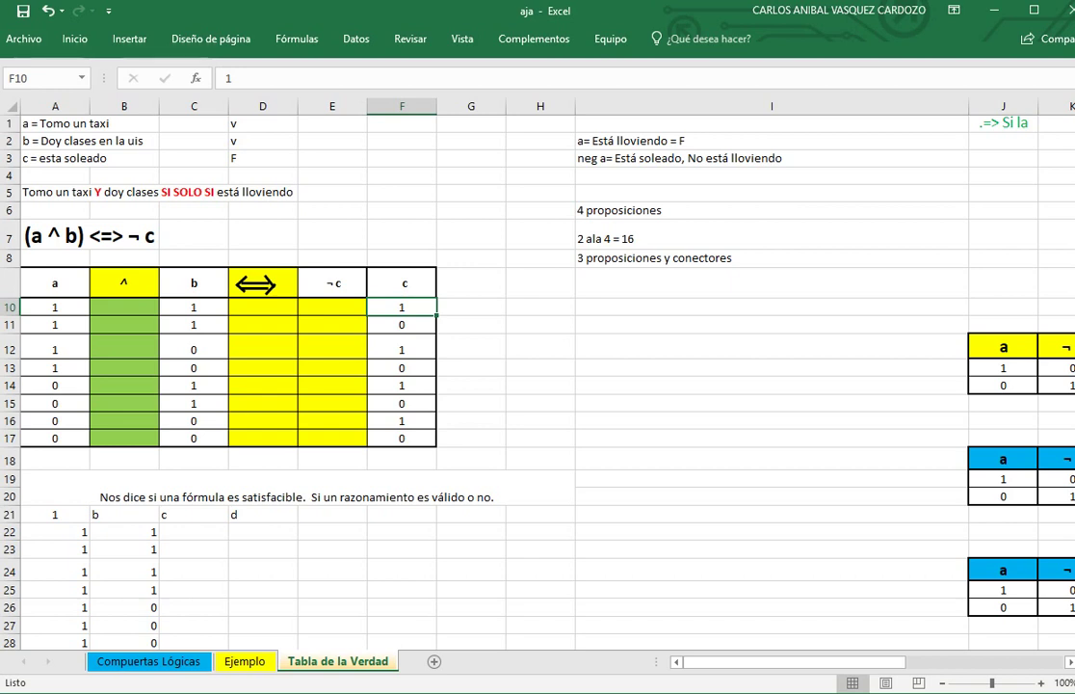
pyautogui.click(55, 308)
pyautogui.click(194, 307)
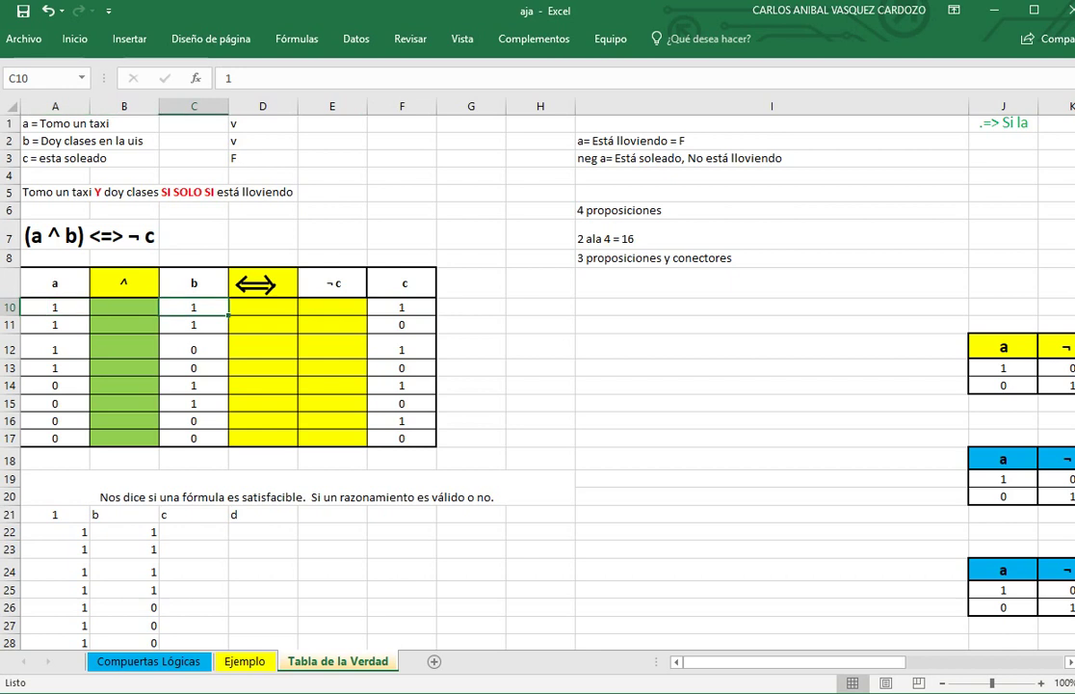
pyautogui.click(54, 325)
pyautogui.click(55, 235)
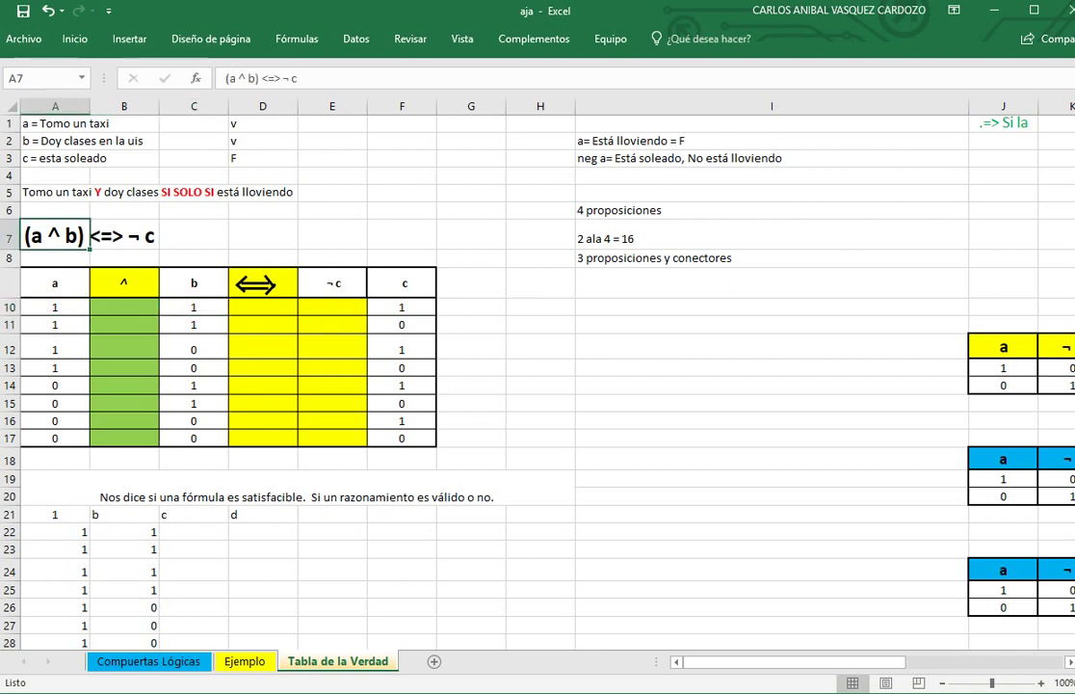
pyautogui.click(193, 308)
# Fill the a ^ b results in cells B10:B17 with 1, 1, 0, 0, 0, 0, 0, 0
pyautogui.click(124, 308)
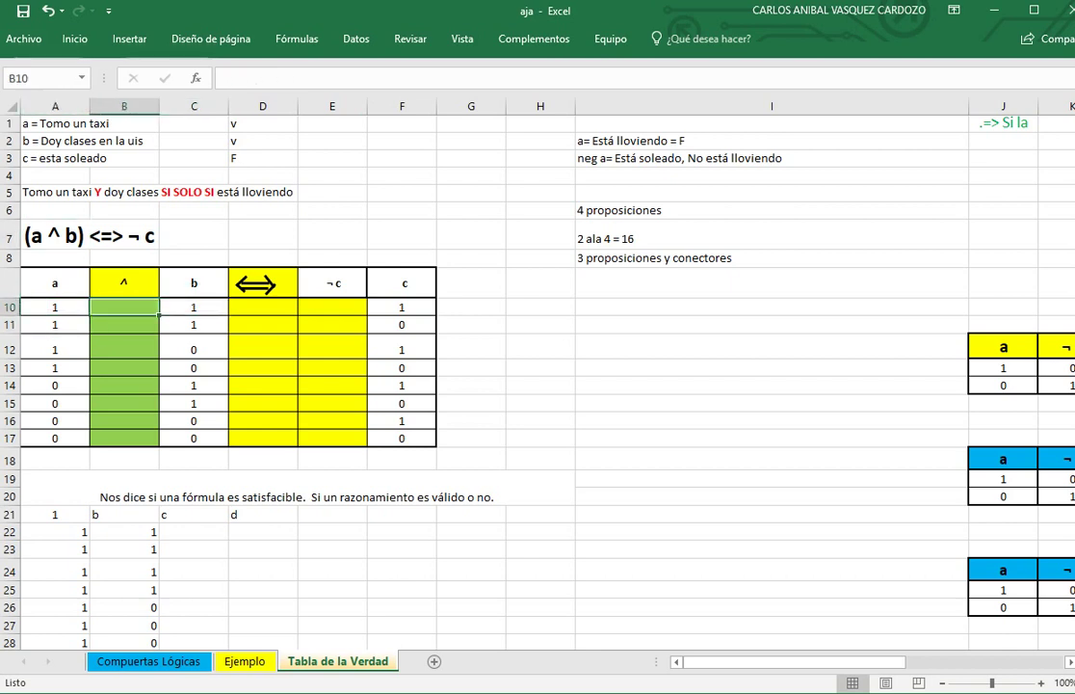
pyautogui.write('1')
pyautogui.press('Return')
pyautogui.write('1')
pyautogui.press('Return')
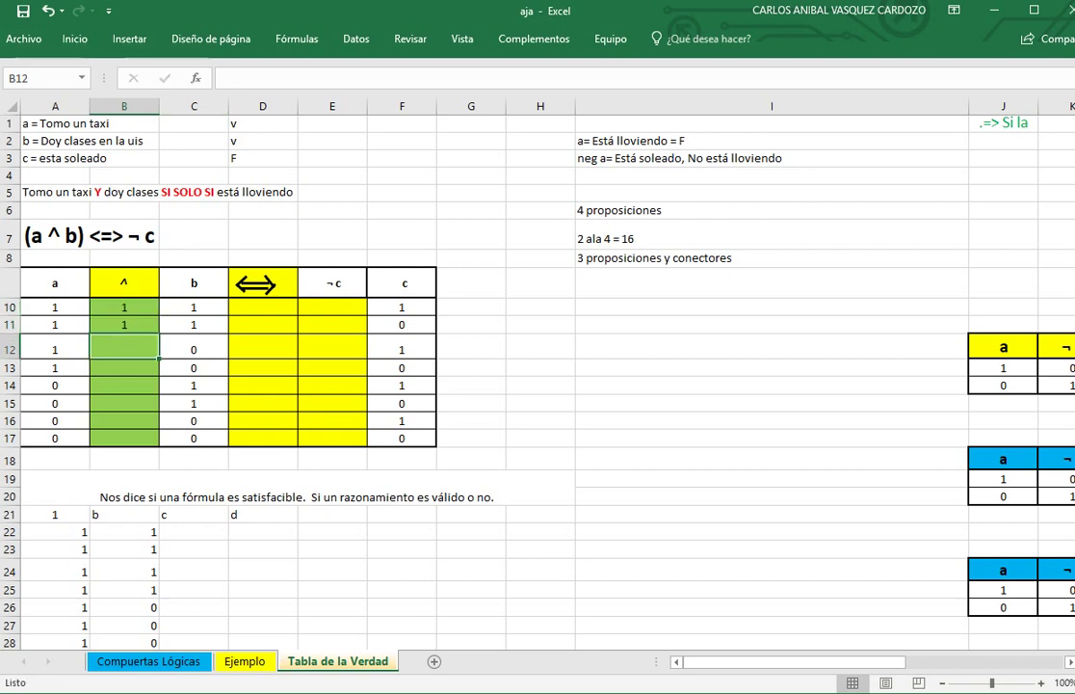
pyautogui.write('0')
pyautogui.press('Return')
pyautogui.write('0')
pyautogui.press('Return')
pyautogui.write('0')
pyautogui.press('Return')
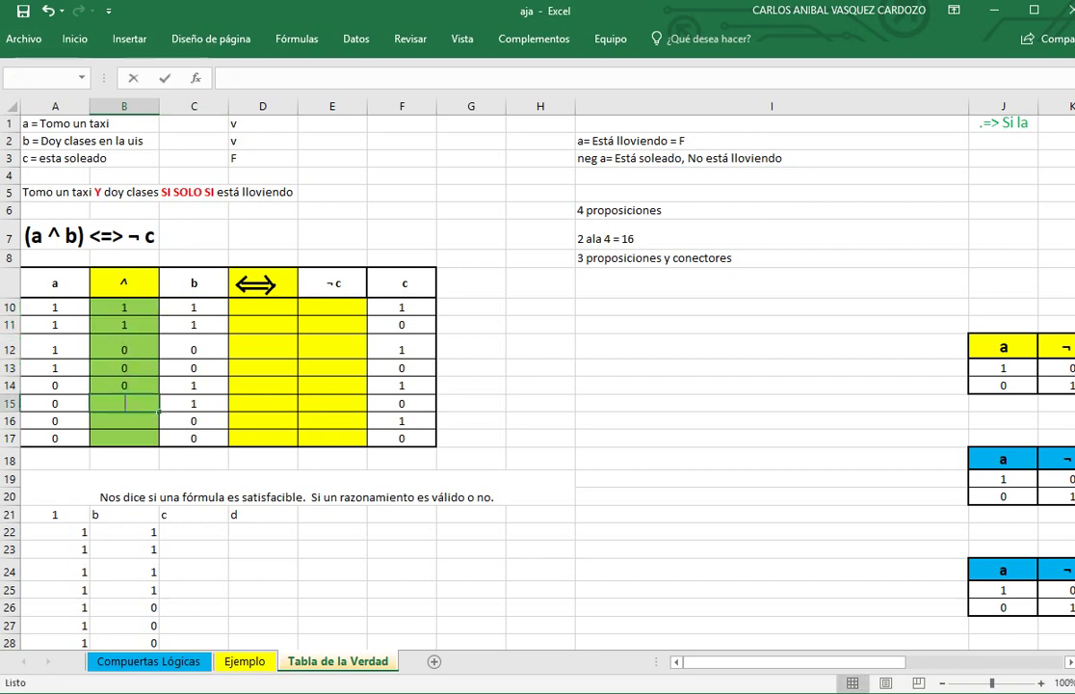
pyautogui.write('0')
pyautogui.press('Return')
pyautogui.write('0')
pyautogui.press('Return')
pyautogui.write('0')
pyautogui.press('Return')
# Check the conjunction results in column B, comparing the a, ^ and b values in row 10
pyautogui.press('Up')
pyautogui.press('Up')
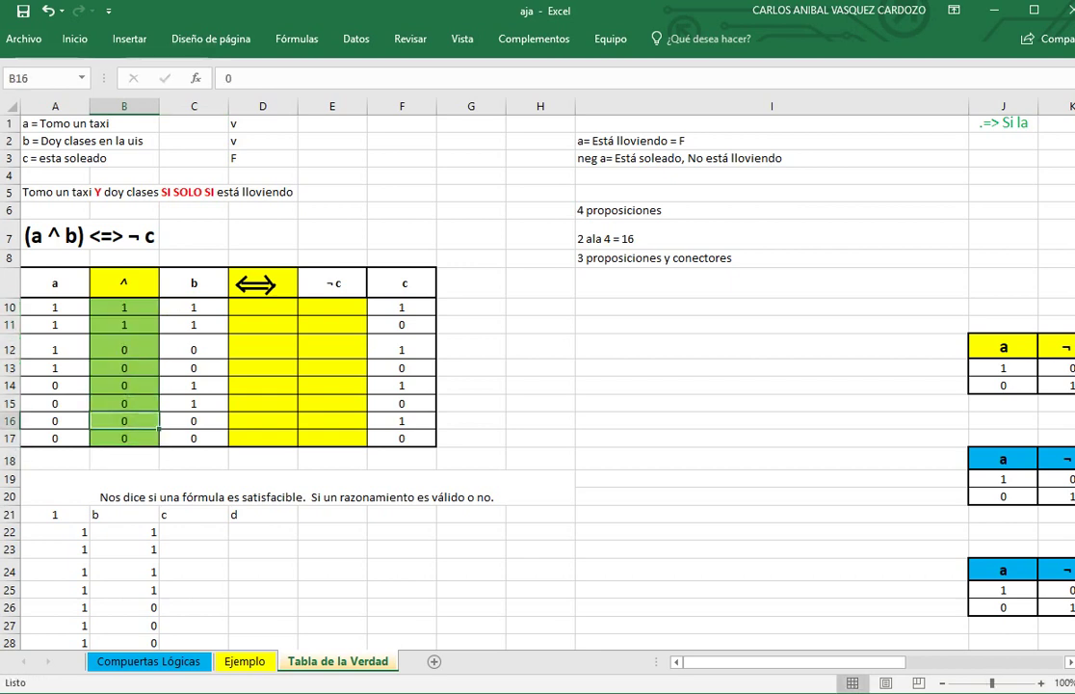
pyautogui.press('Up')
pyautogui.press('Up')
pyautogui.press('Up')
pyautogui.press('Up')
pyautogui.press('Up')
pyautogui.press('Up')
pyautogui.press('Left')
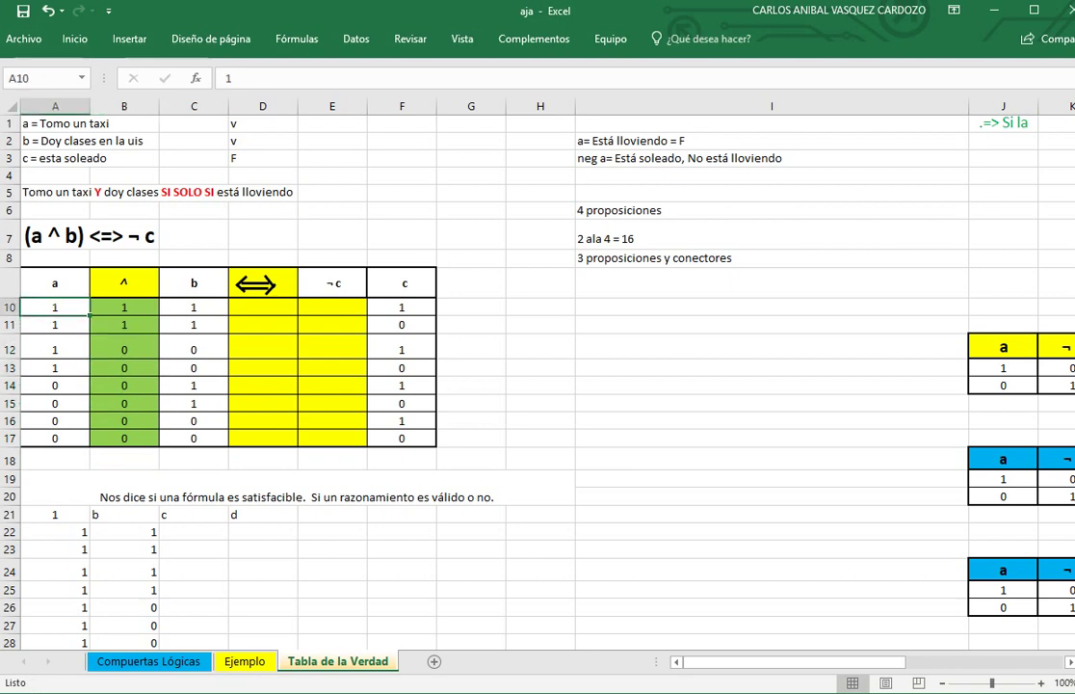
pyautogui.press('Right')
pyautogui.press('Right')
pyautogui.press('Left')
pyautogui.press('Left')
pyautogui.press('Right')
pyautogui.press('Right')
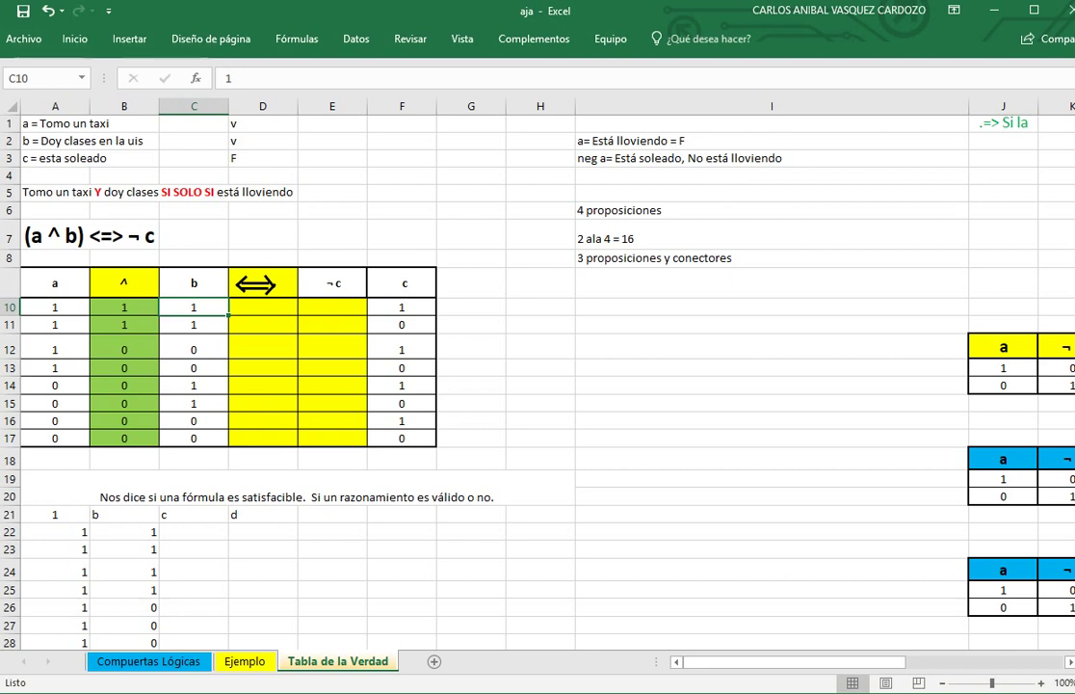
# Fill the ¬ c results in cells E10:E17 with 0, 1, 0, 1, 0, 1, 0, 1
pyautogui.click(332, 308)
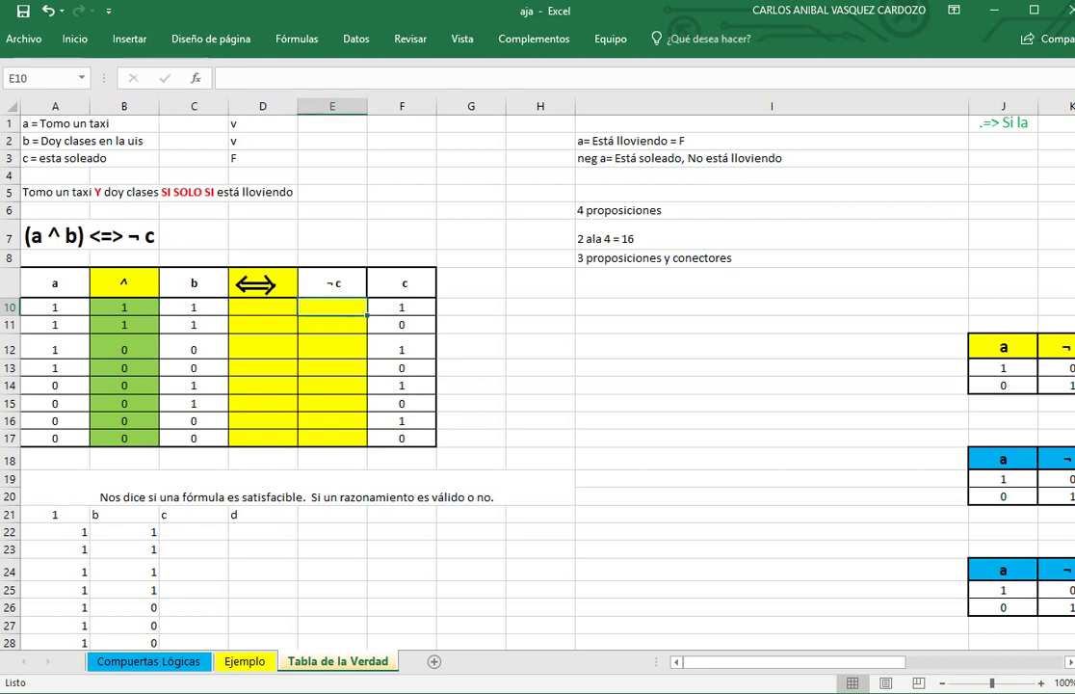
pyautogui.write('0')
pyautogui.press('Return')
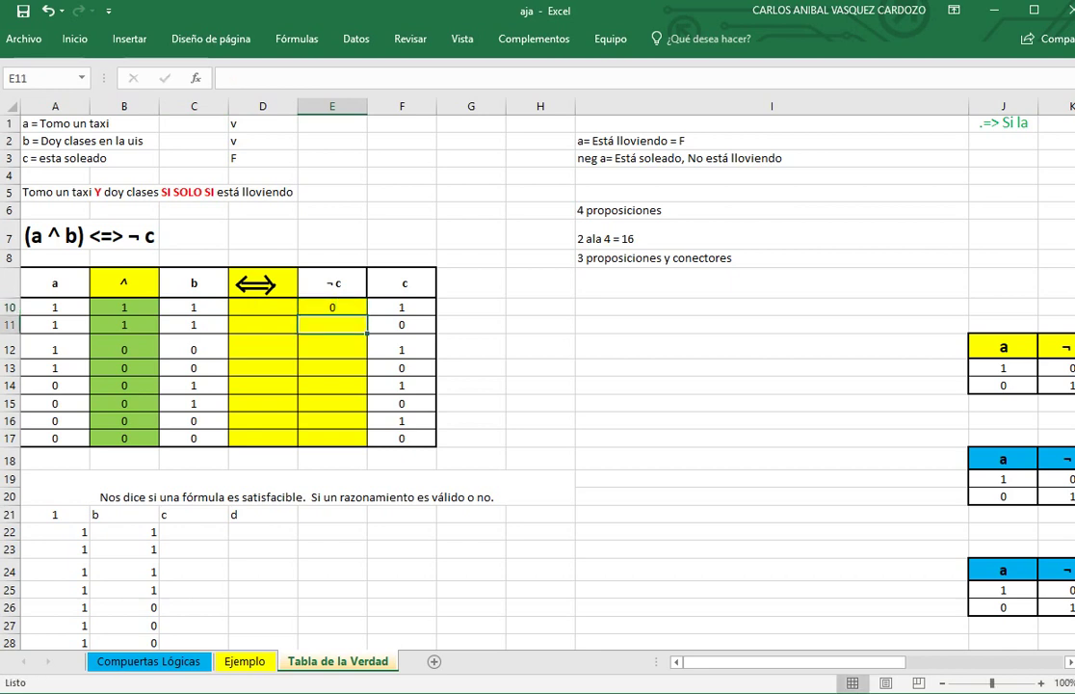
pyautogui.write('1')
pyautogui.press('Return')
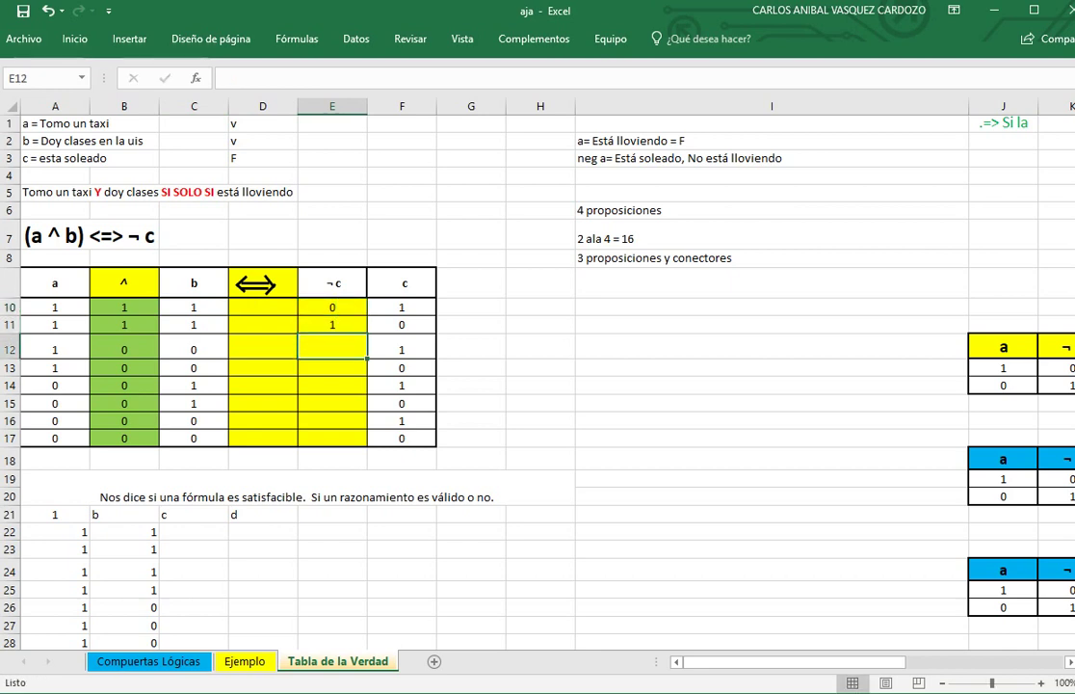
pyautogui.write('0')
pyautogui.press('Return')
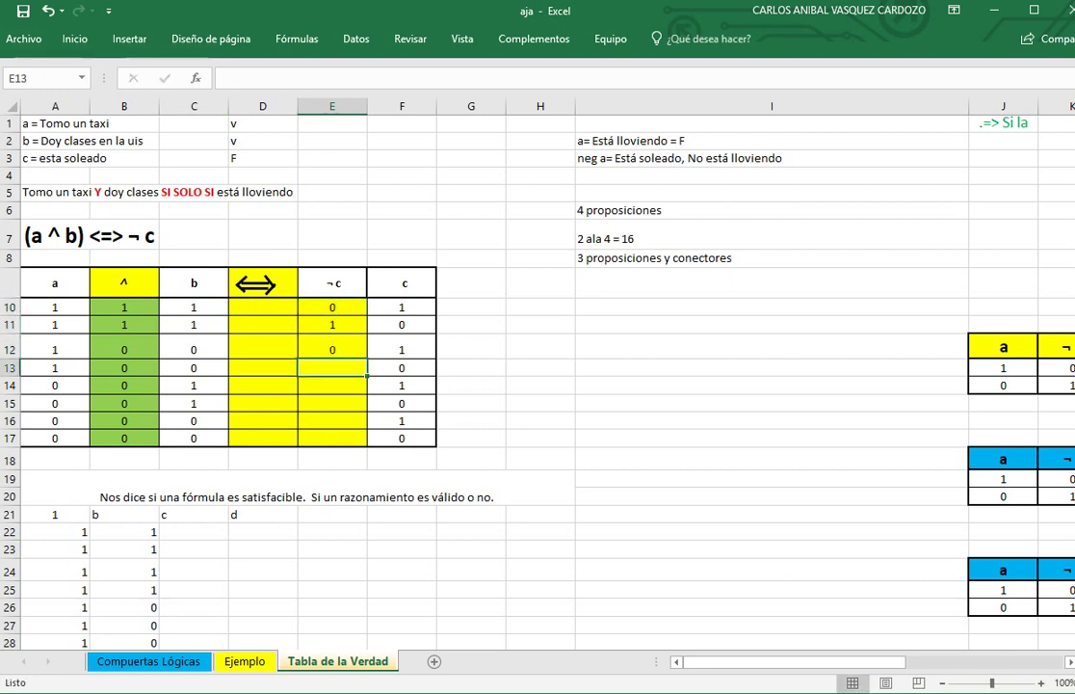
pyautogui.write('1')
pyautogui.press('Return')
pyautogui.write('0')
pyautogui.press('Return')
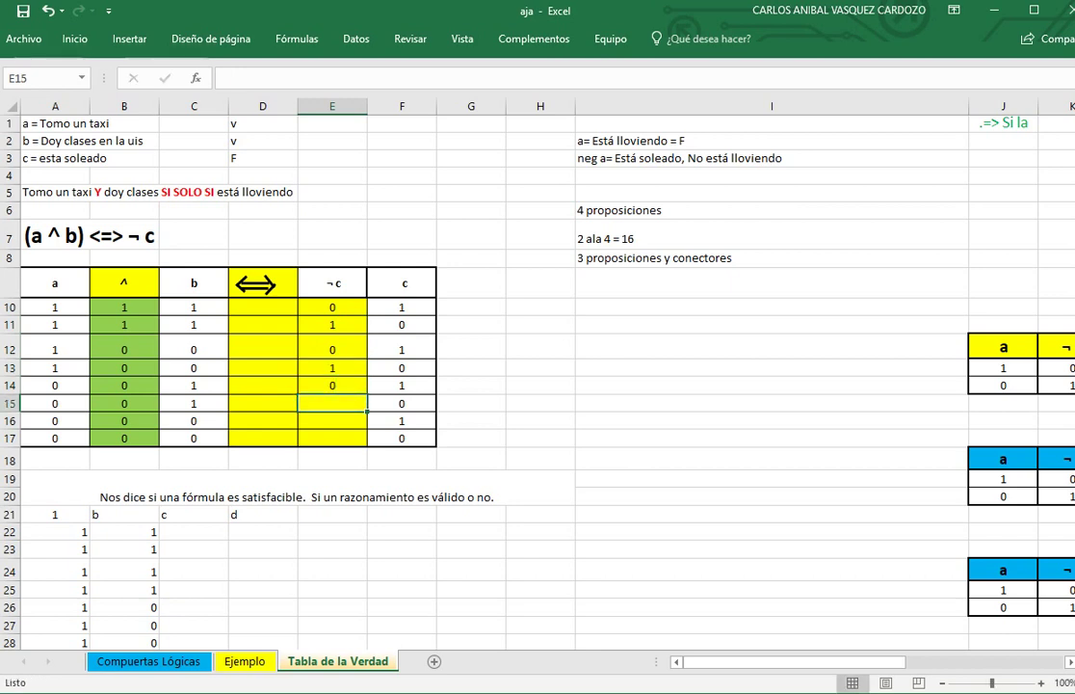
pyautogui.write('1')
pyautogui.press('Return')
pyautogui.write('0')
pyautogui.press('Return')
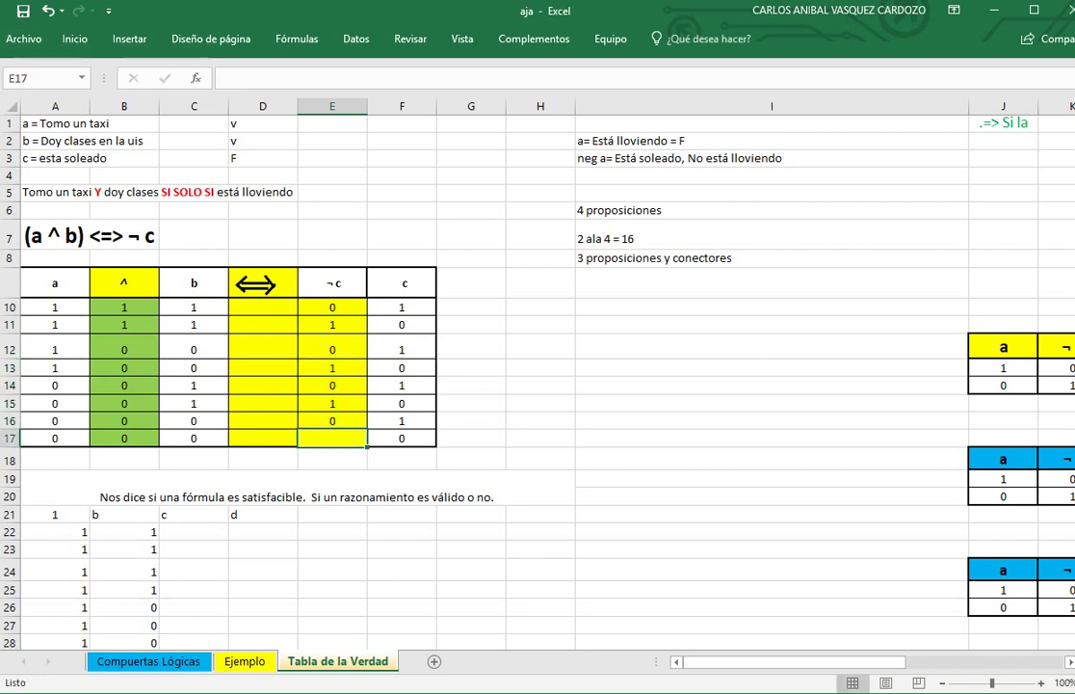
pyautogui.write('1')
pyautogui.press('Return')
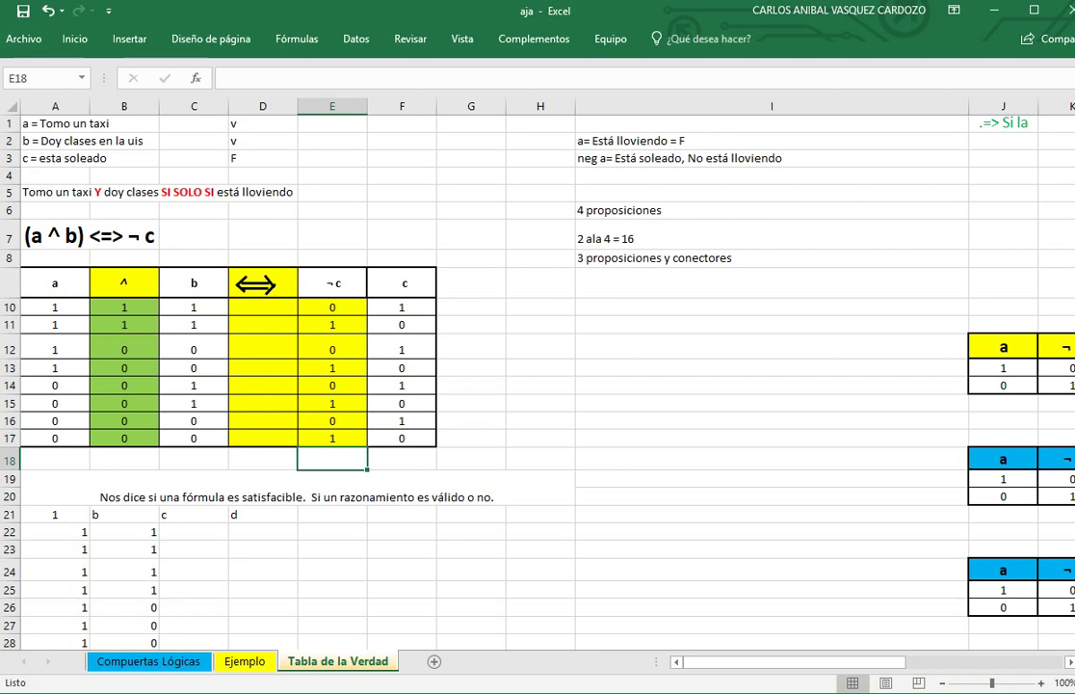
# Apply a blue fill to the ¬ c results in E10:E17 and the conjunction results in B10:B17
pyautogui.press('Up')
pyautogui.press('Up')
pyautogui.moveTo(332, 306); pyautogui.dragTo(333, 438)
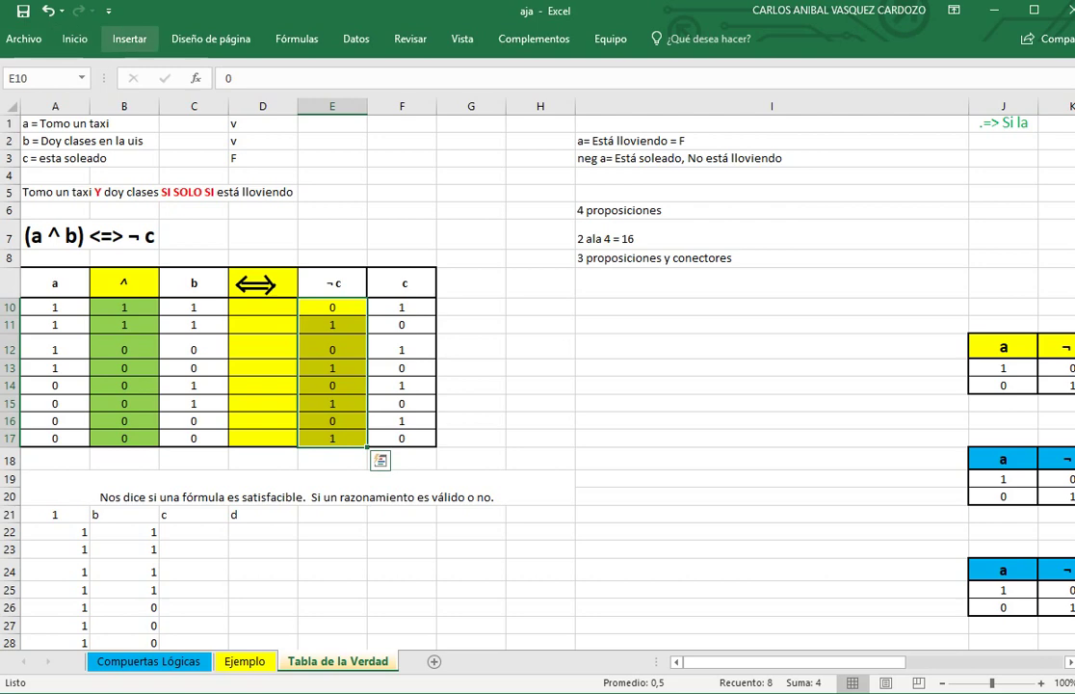
pyautogui.click(129, 38)
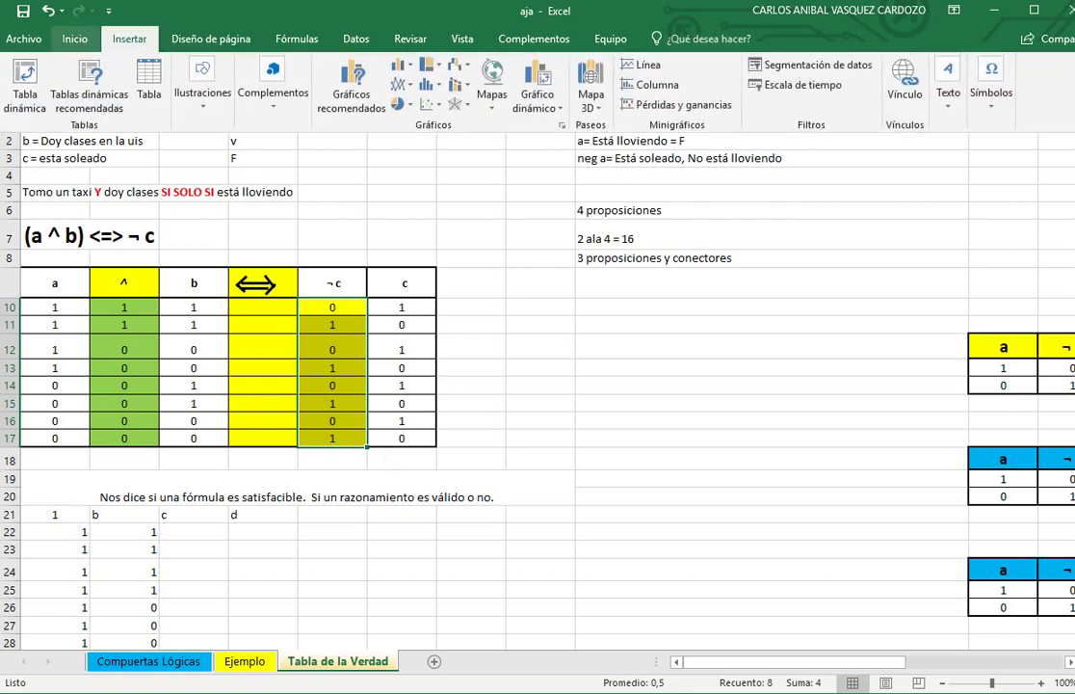
pyautogui.doubleClick(75, 38)
pyautogui.click(203, 98)
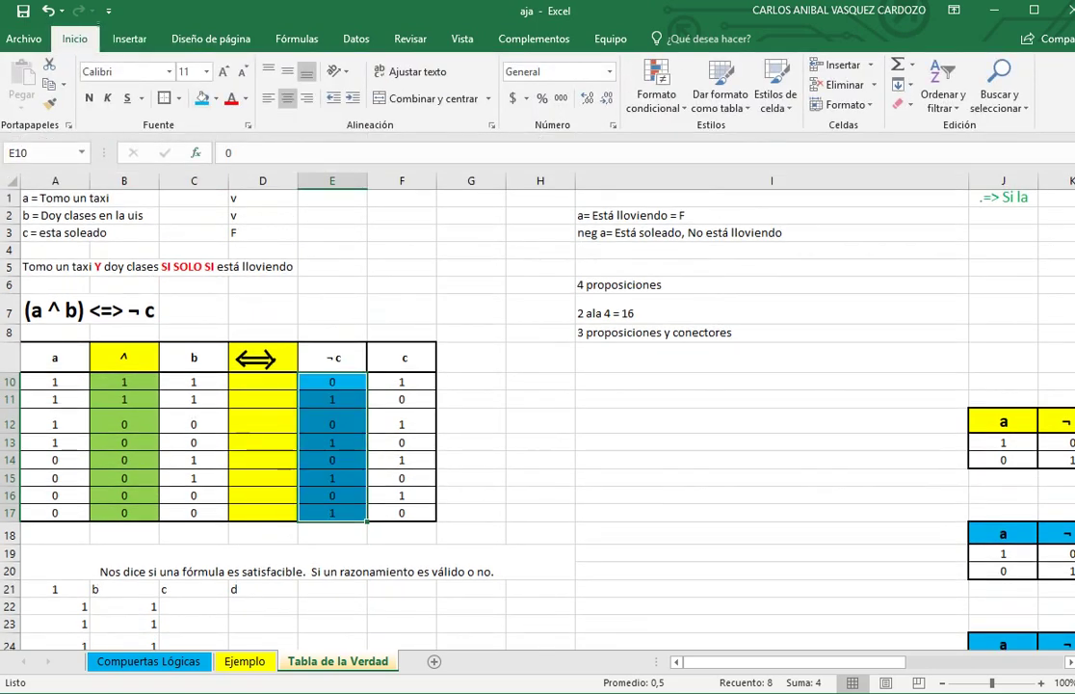
pyautogui.moveTo(123, 382); pyautogui.dragTo(124, 513)
pyautogui.click(201, 97)
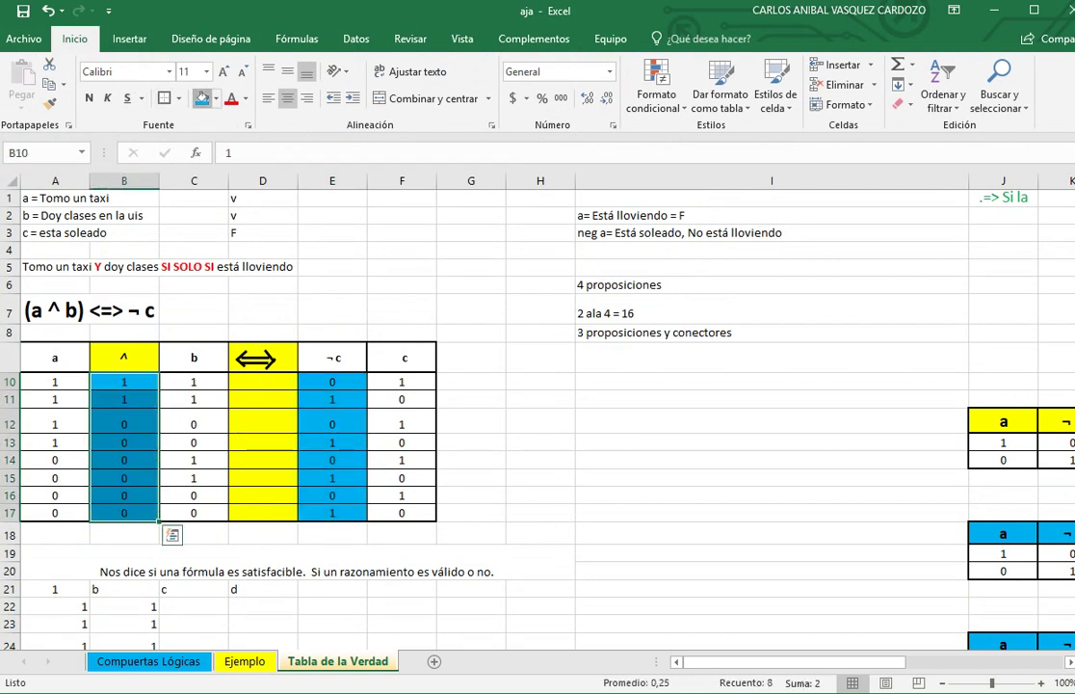
# Examine the conjunction and the negation in the A7 formula against the empty biconditional column
pyautogui.click(59, 310)
pyautogui.doubleClick(60, 311)
pyautogui.moveTo(64, 311); pyautogui.dragTo(48, 310)
pyautogui.moveTo(141, 310); pyautogui.dragTo(129, 310)
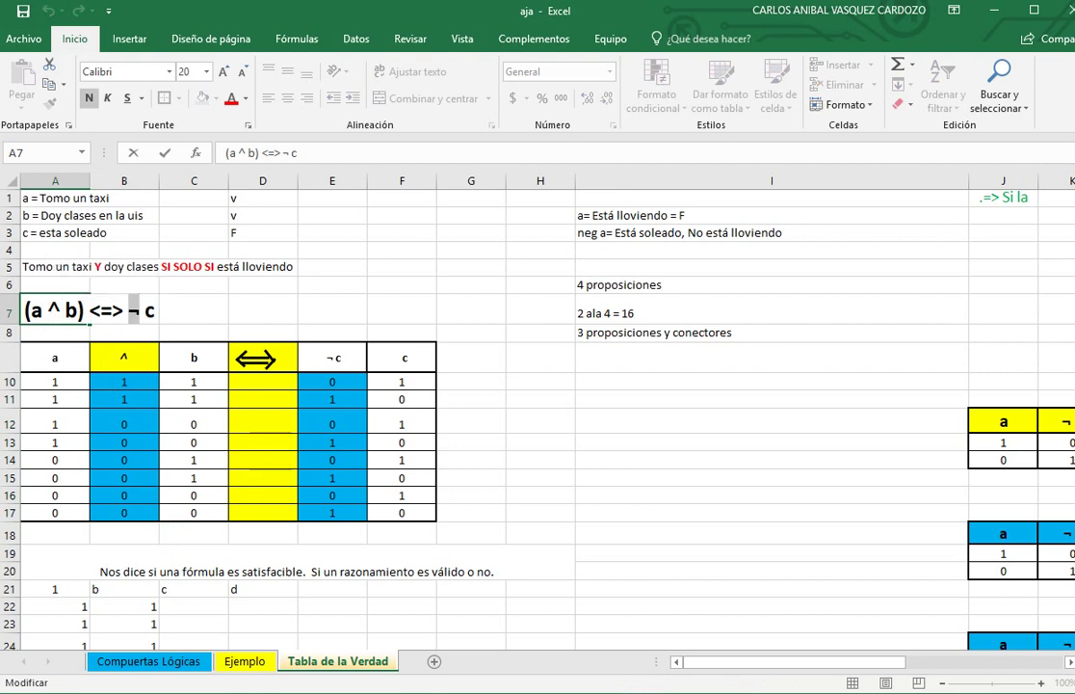
pyautogui.click(333, 286)
pyautogui.click(263, 382)
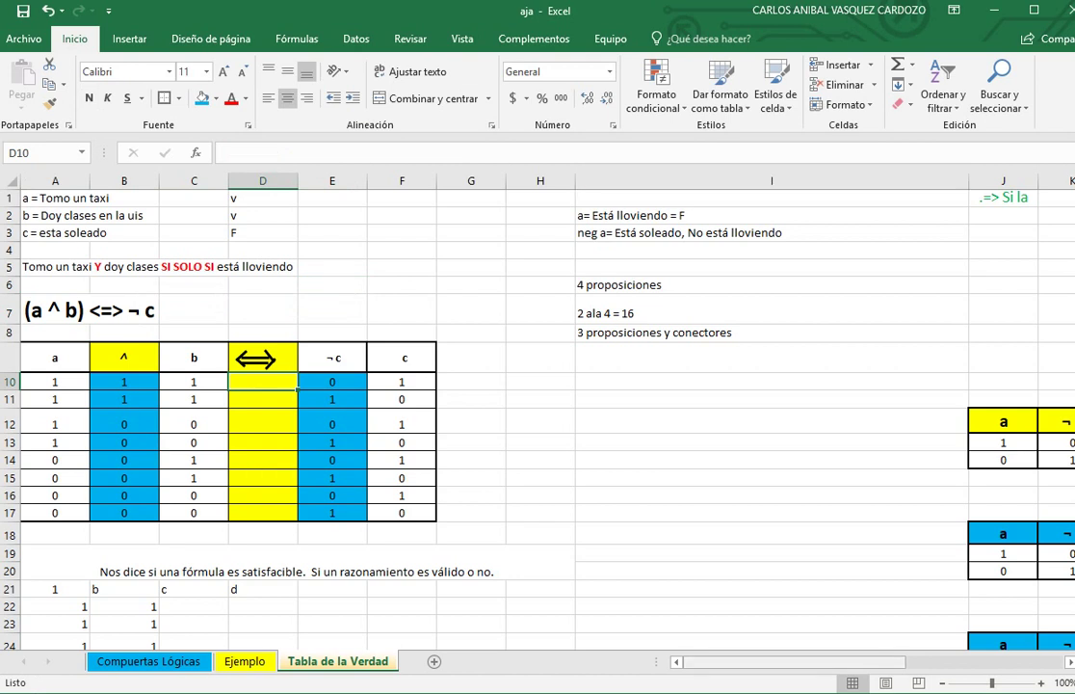
# Switch to the IDroo whiteboard, circle the first-row biconditional result and draw check marks beside the results column
pyautogui.hotkey('alt', 'Tab')
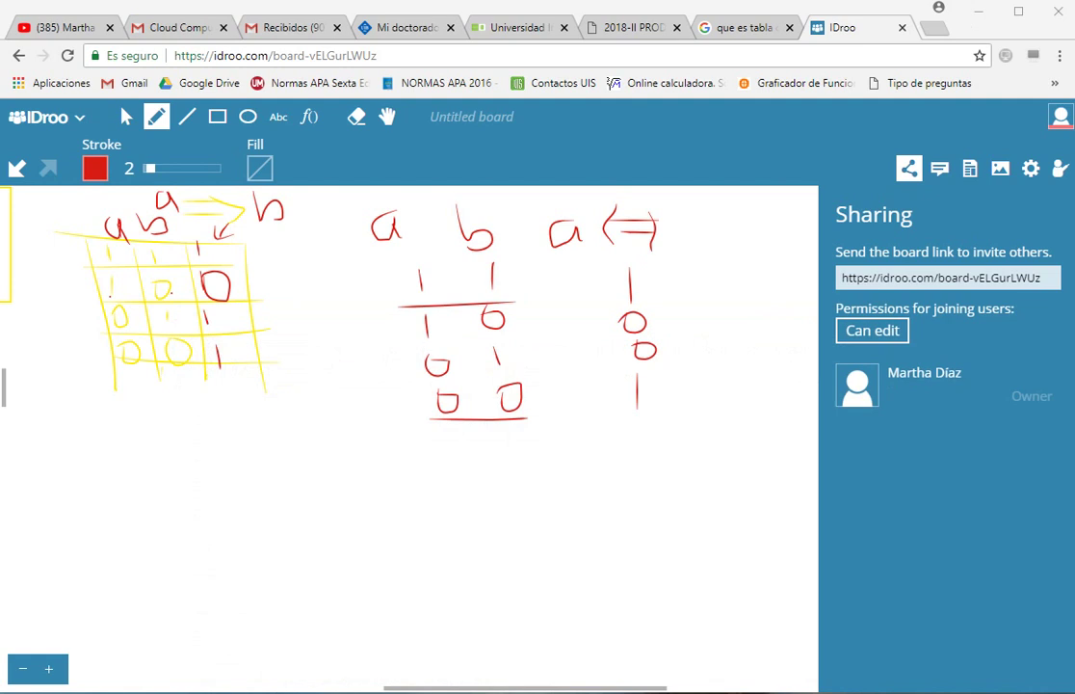
pyautogui.moveTo(644, 258)
pyautogui.mouseDown()
pyautogui.moveTo(611, 292)
pyautogui.moveTo(661, 273)
pyautogui.moveTo(621, 253)
pyautogui.mouseUp()
pyautogui.moveTo(685, 264)
pyautogui.mouseDown()
pyautogui.moveTo(685, 274)
pyautogui.moveTo(723, 254)
pyautogui.mouseUp()
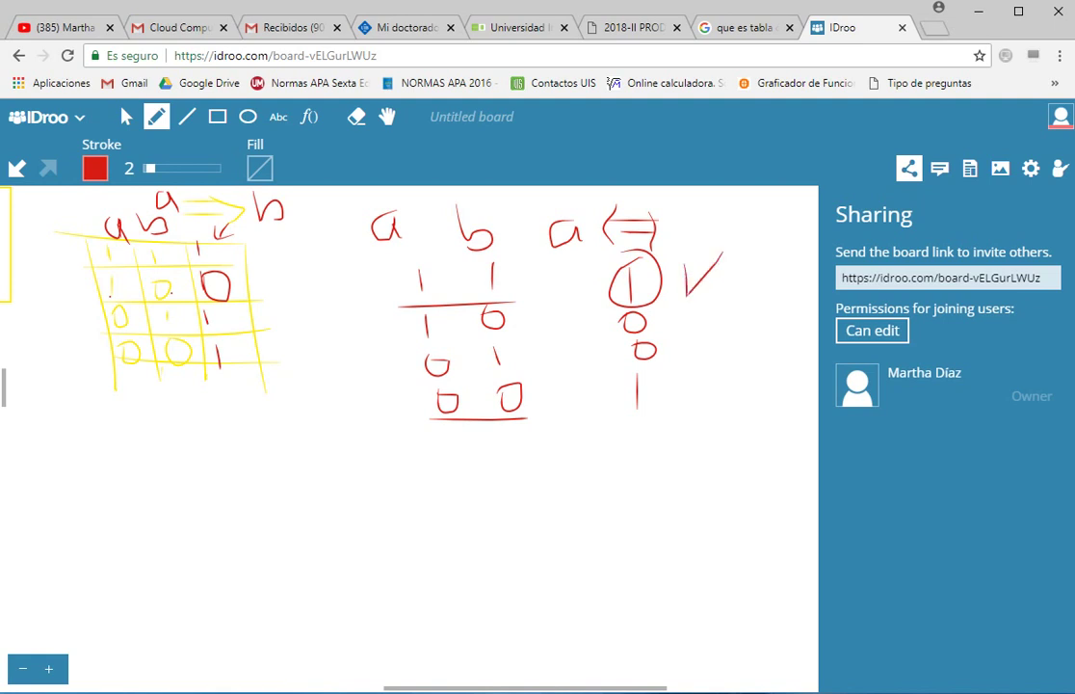
pyautogui.moveTo(663, 366)
pyautogui.mouseDown()
pyautogui.moveTo(616, 372)
pyautogui.moveTo(628, 421)
pyautogui.moveTo(726, 329)
pyautogui.mouseUp()
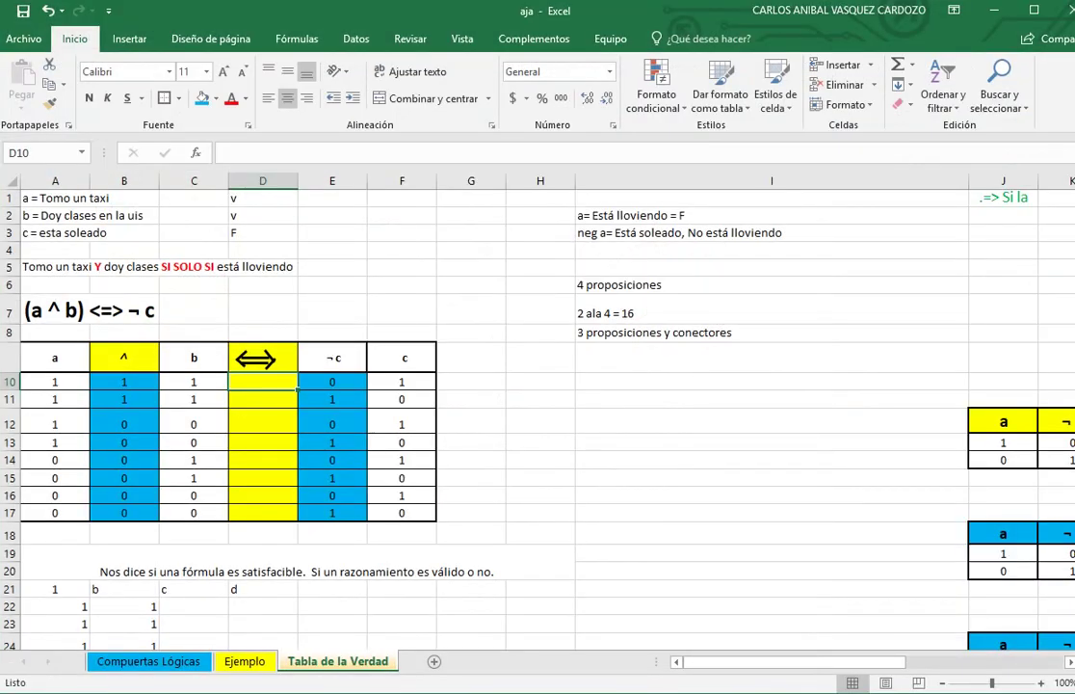
# Switch back to Excel and fill the biconditional results in cells D10:D17 with 0, 1, 1, 0, 1, 0, 1, 0
pyautogui.click(124, 381)
pyautogui.click(332, 382)
pyautogui.click(263, 382)
pyautogui.write('0')
pyautogui.press('Return')
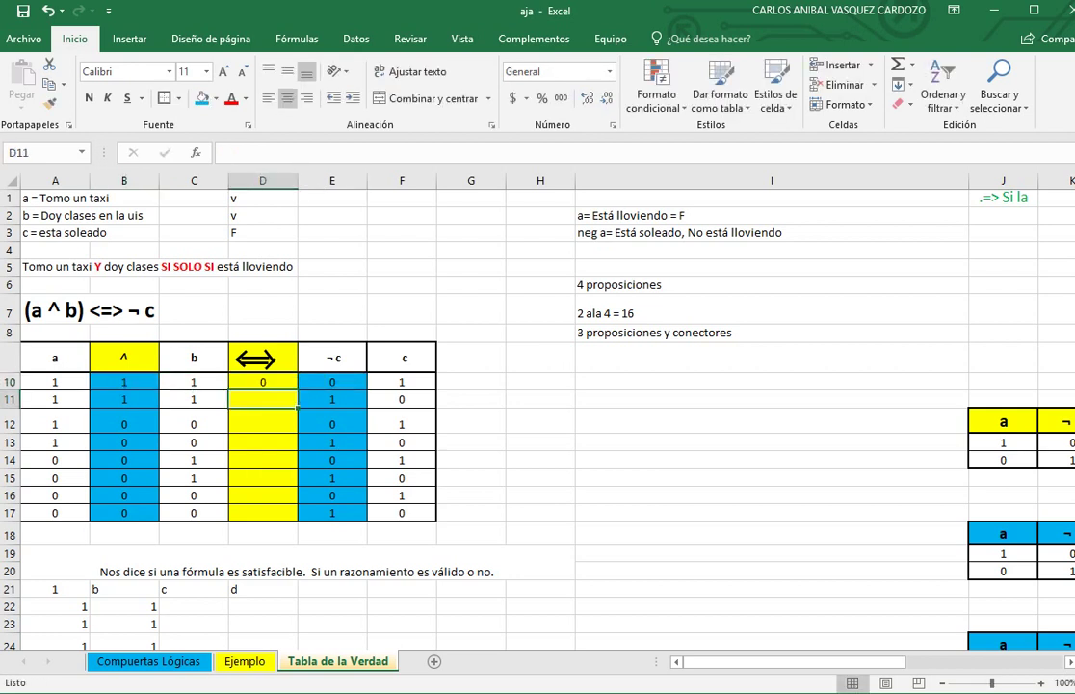
pyautogui.write('1')
pyautogui.press('Return')
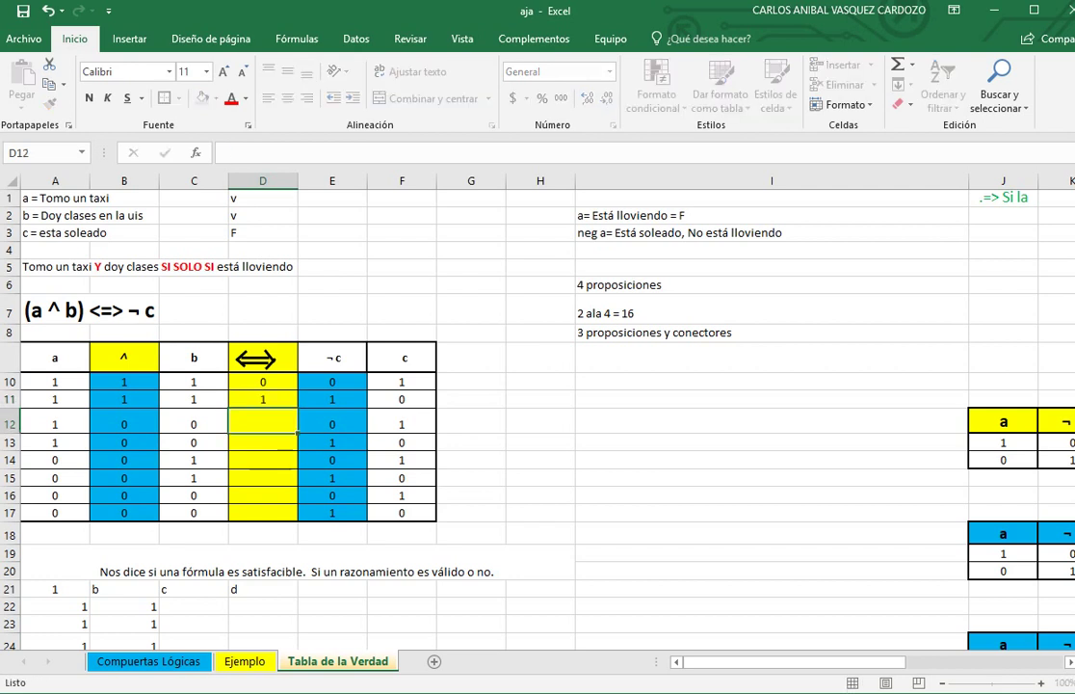
pyautogui.write('1')
pyautogui.press('Return')
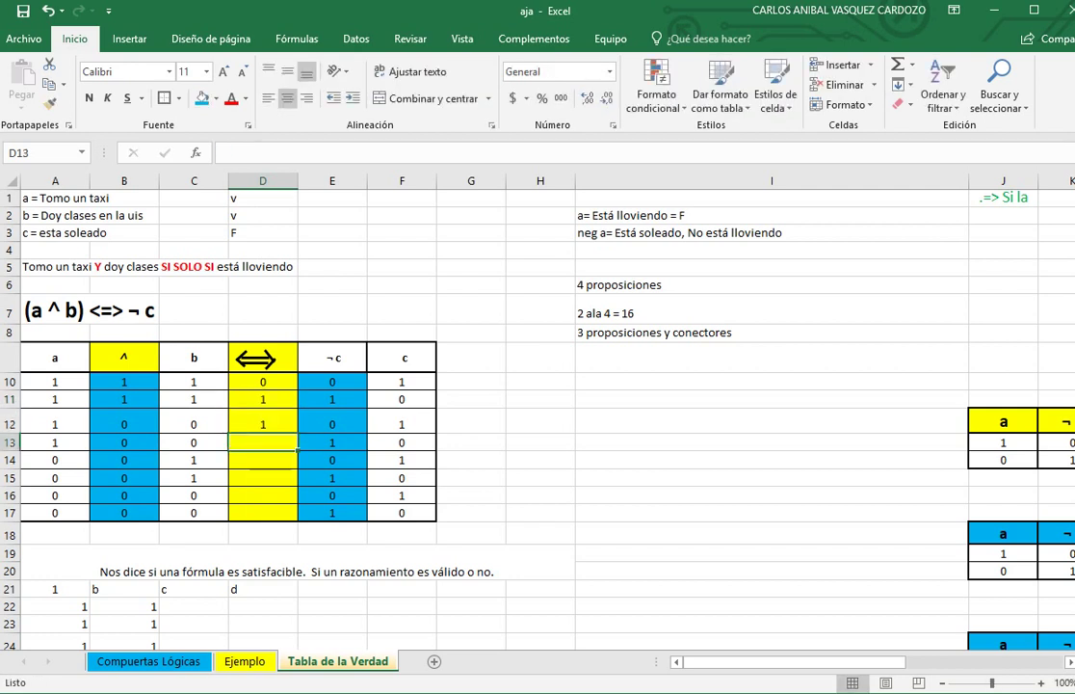
pyautogui.write('0')
pyautogui.press('Return')
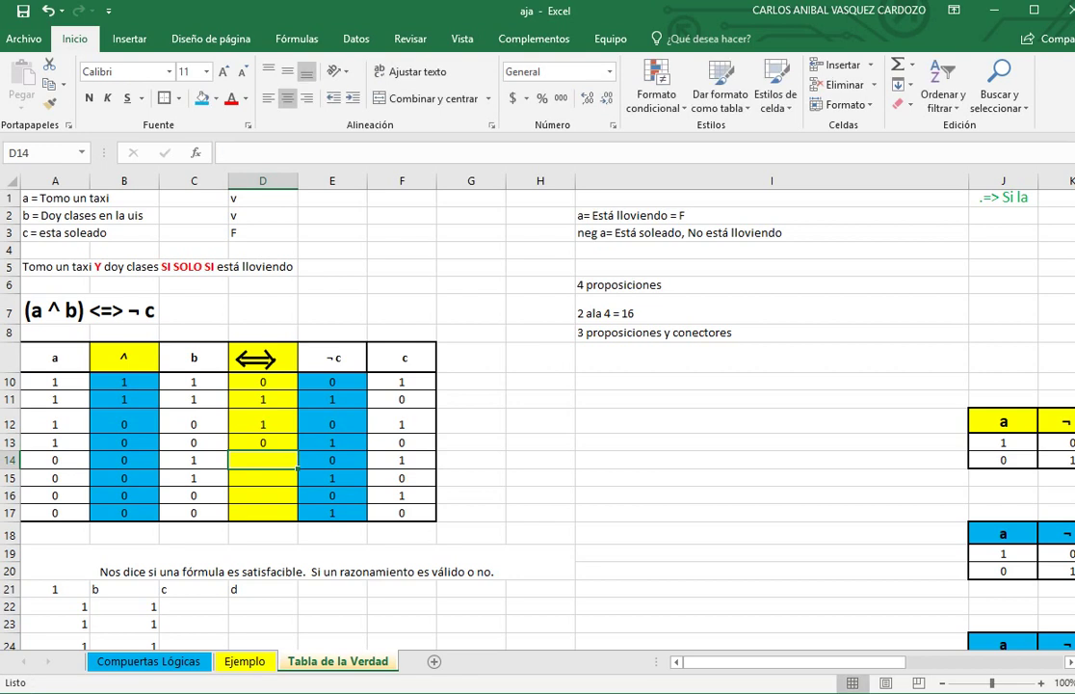
pyautogui.write('1')
pyautogui.press('Return')
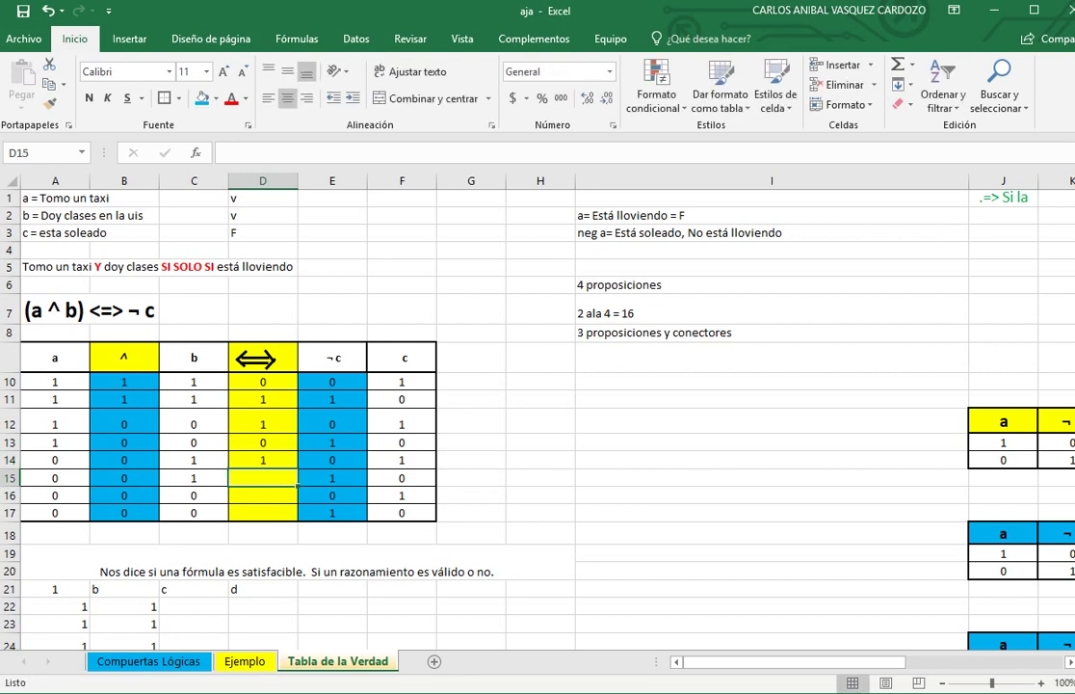
pyautogui.write('0')
pyautogui.press('Return')
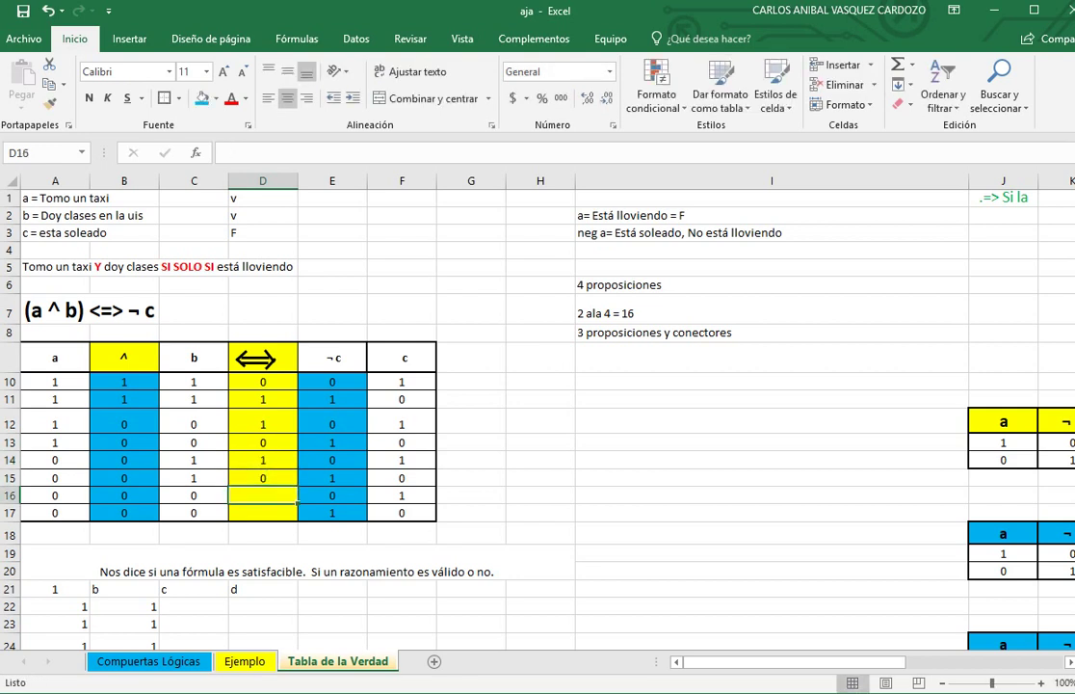
pyautogui.write('1')
pyautogui.press('Return')
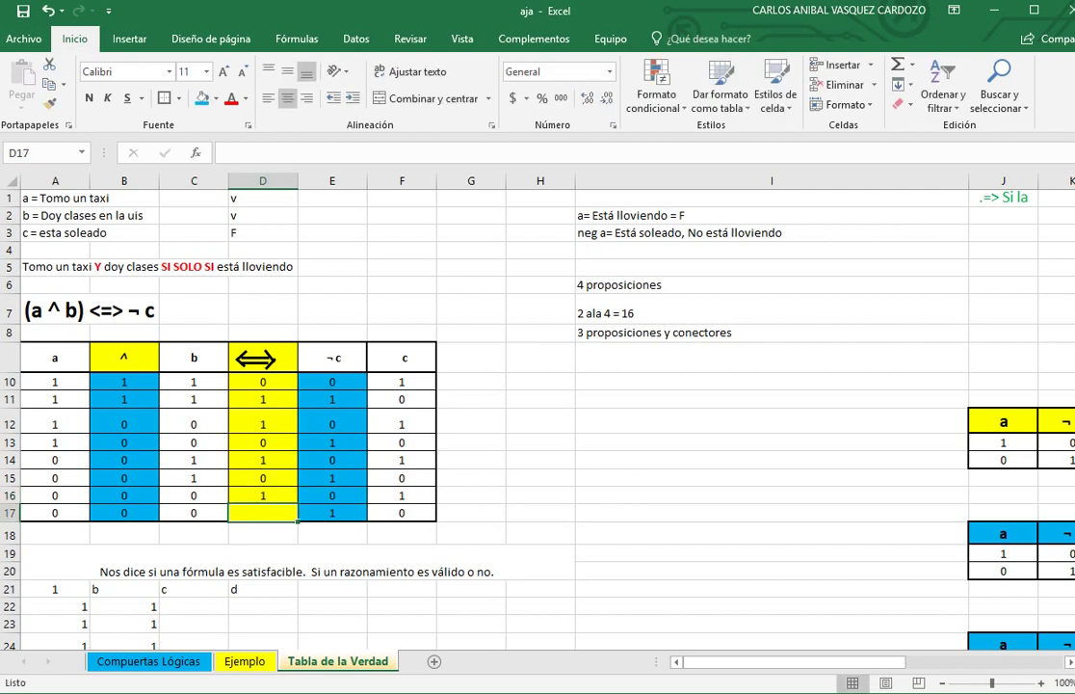
pyautogui.write('0')
pyautogui.press('Return')
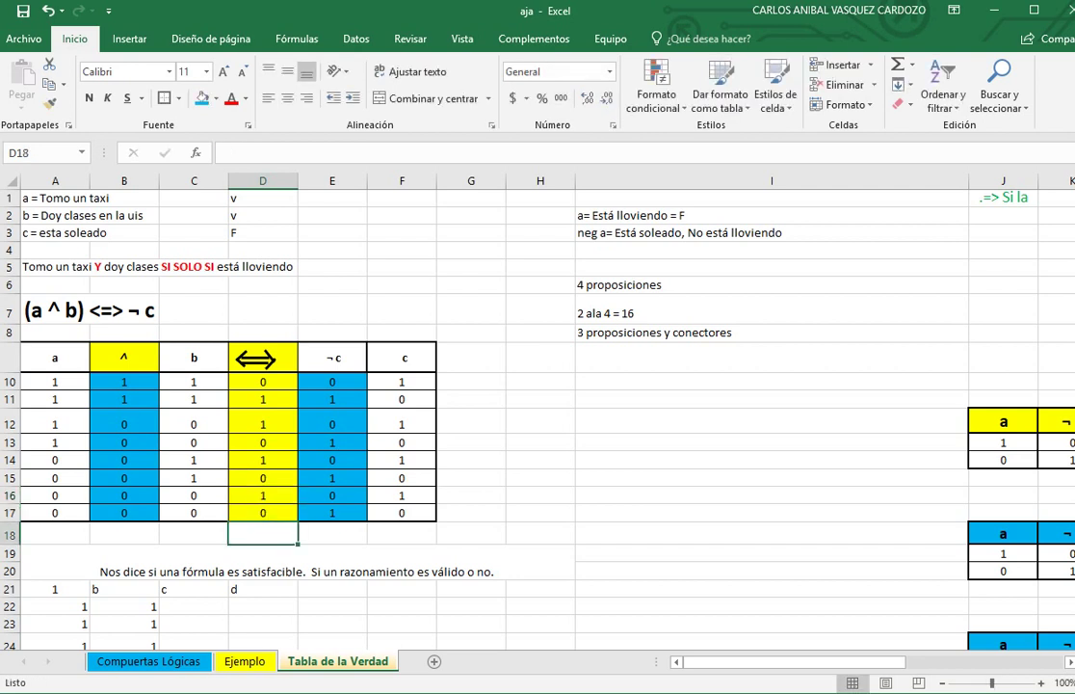
# Check the biconditional results in column D by comparing the ^ and ¬ c values in rows 16, 11 and 12
pyautogui.click(124, 495)
pyautogui.click(332, 496)
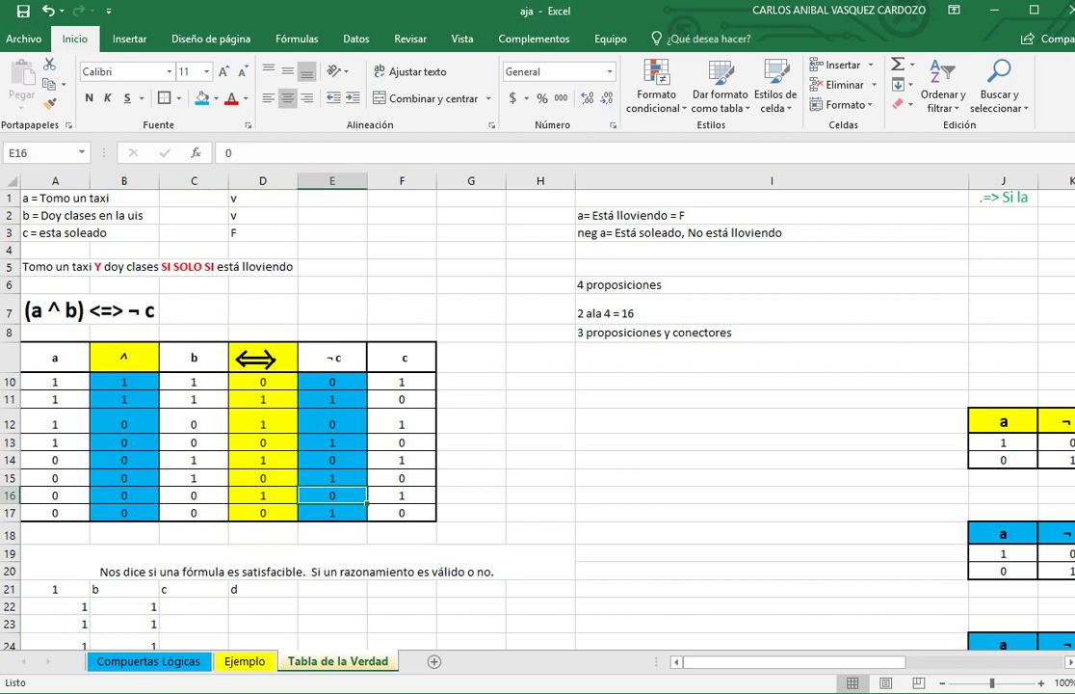
pyautogui.click(124, 496)
pyautogui.click(333, 495)
pyautogui.click(263, 496)
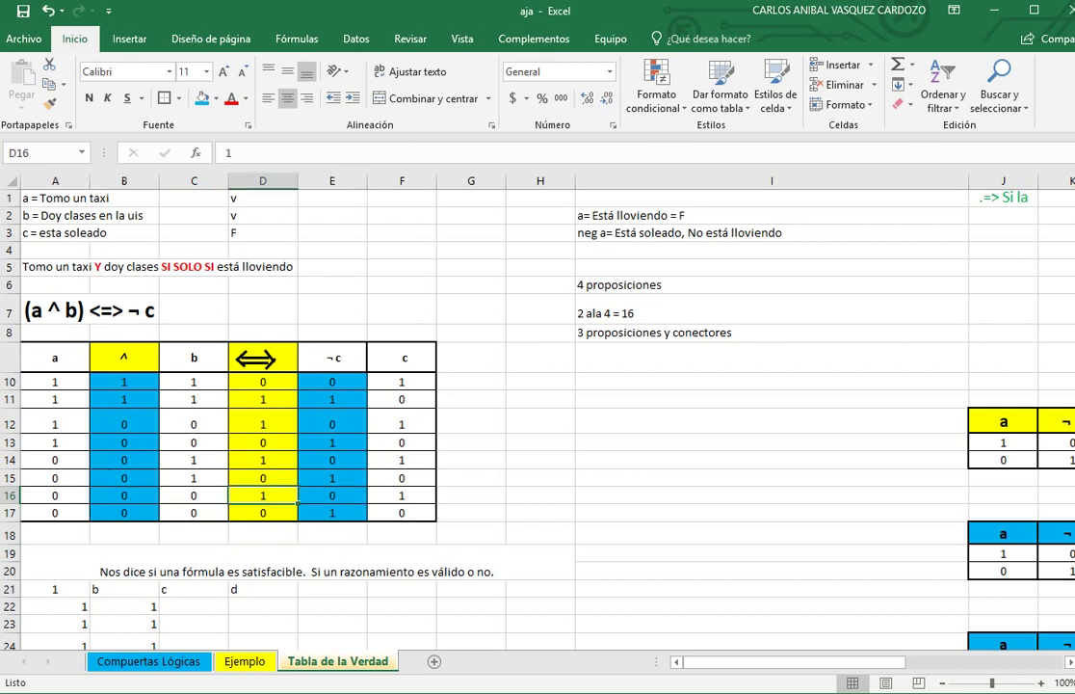
pyautogui.click(125, 357)
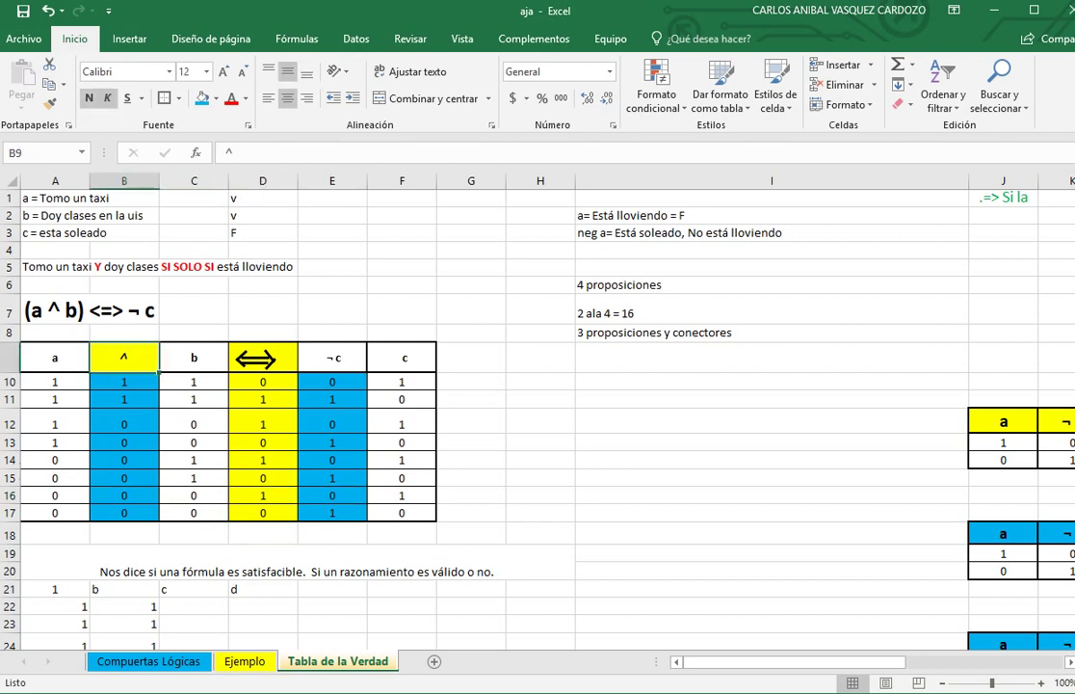
pyautogui.click(124, 382)
pyautogui.click(123, 399)
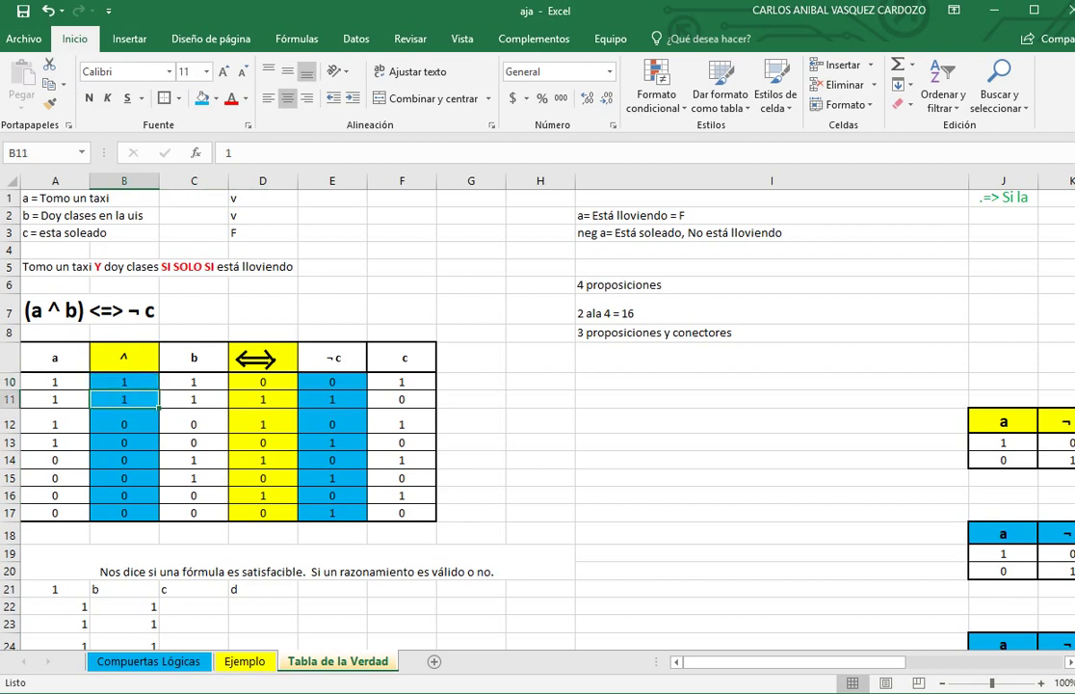
pyautogui.click(332, 399)
pyautogui.click(263, 399)
pyautogui.click(124, 422)
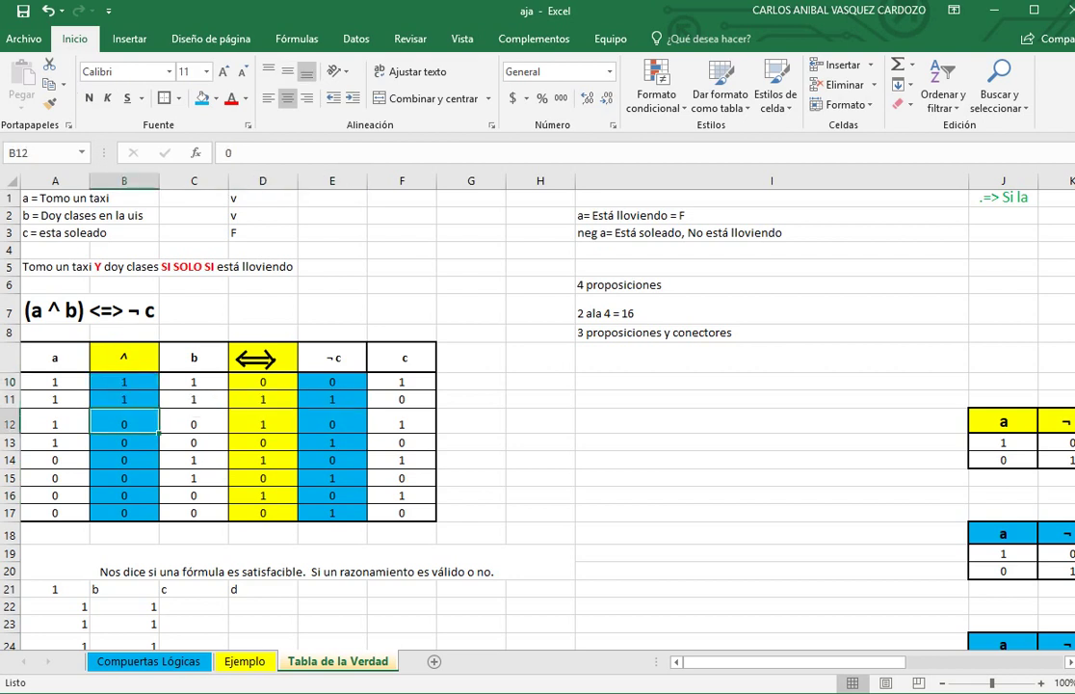
pyautogui.click(333, 422)
pyautogui.click(263, 422)
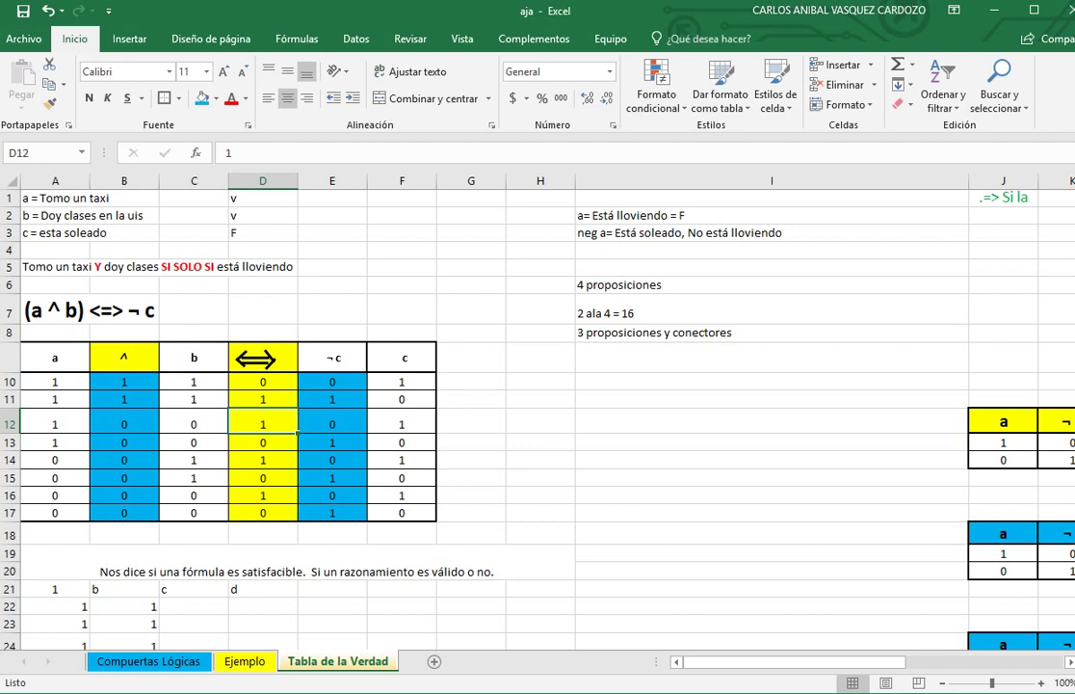
# Label the biconditional column as the answer by entering "Respuesta" beneath it in D18
pyautogui.moveTo(263, 357); pyautogui.dragTo(263, 513)
pyautogui.click(263, 534)
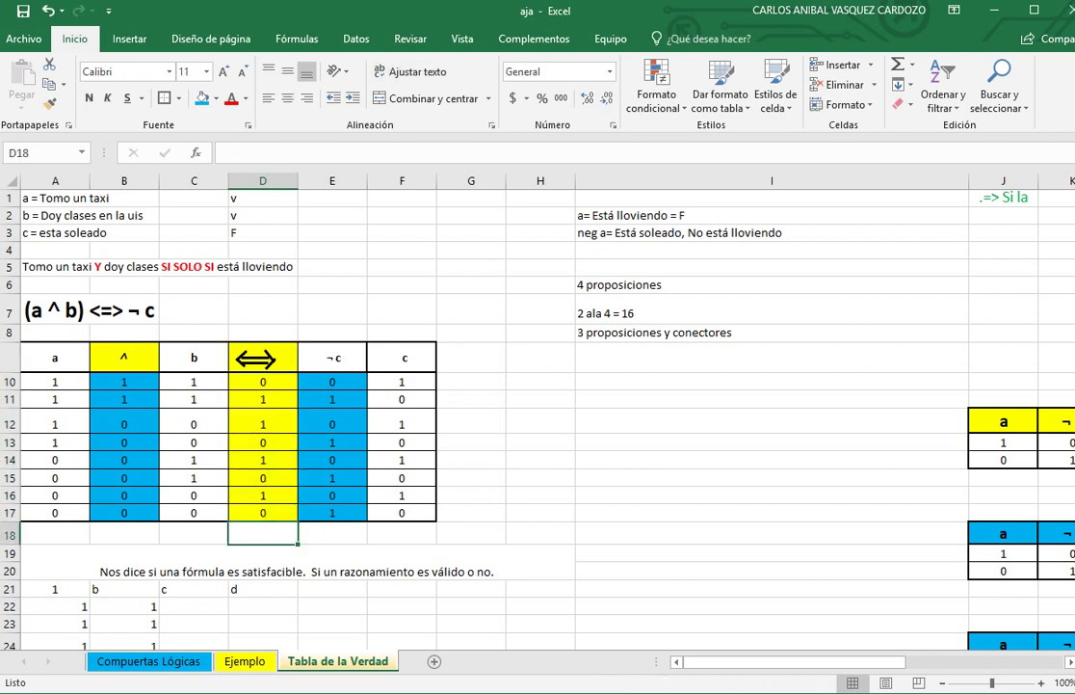
pyautogui.write('Respuesta')
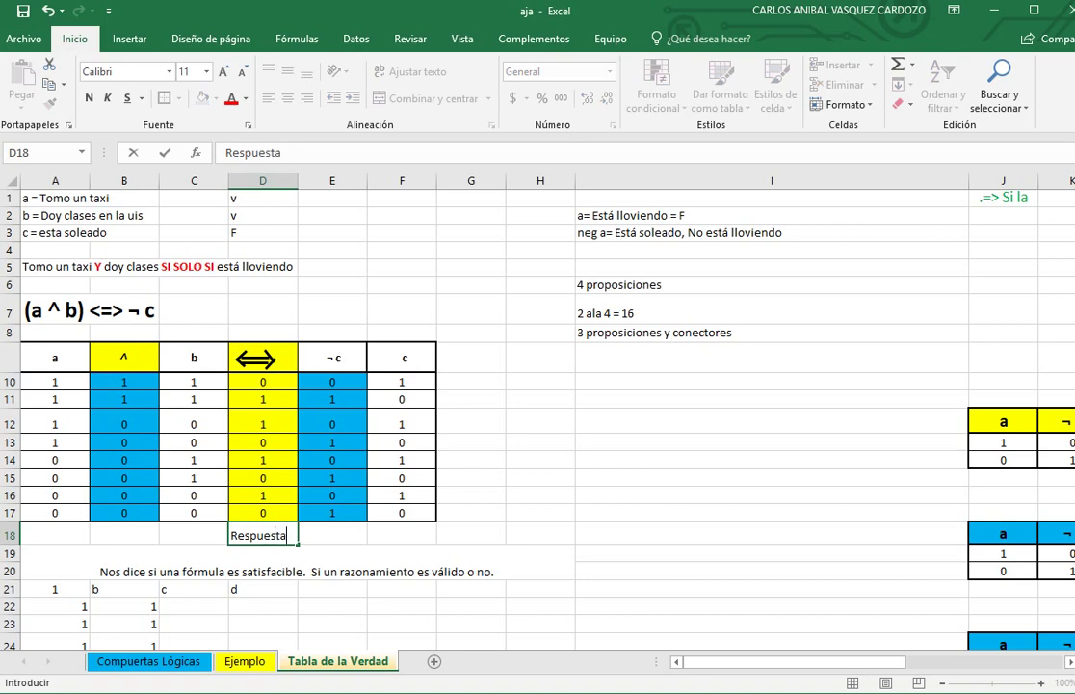
pyautogui.click(771, 495)
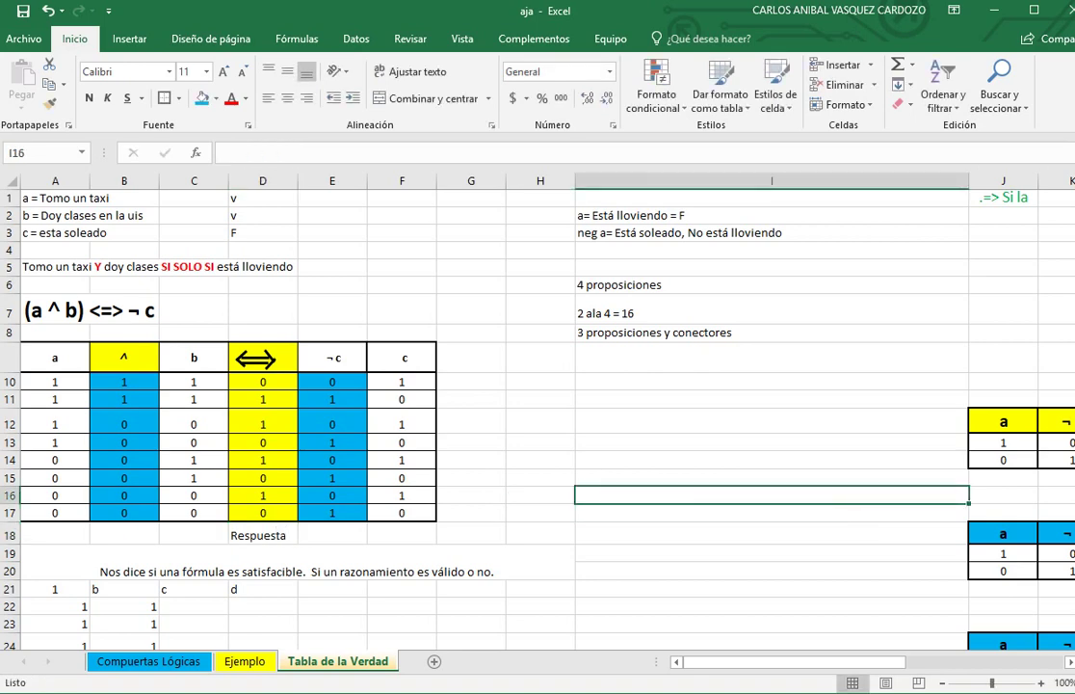
# Open the Compuertas Lógicas sheet and review the conjunction, disjunction and negation truth tables
pyautogui.moveTo(758, 662)
pyautogui.mouseDown()
pyautogui.moveTo(917, 662)
pyautogui.moveTo(758, 662)
pyautogui.mouseUp()
pyautogui.click(148, 662)
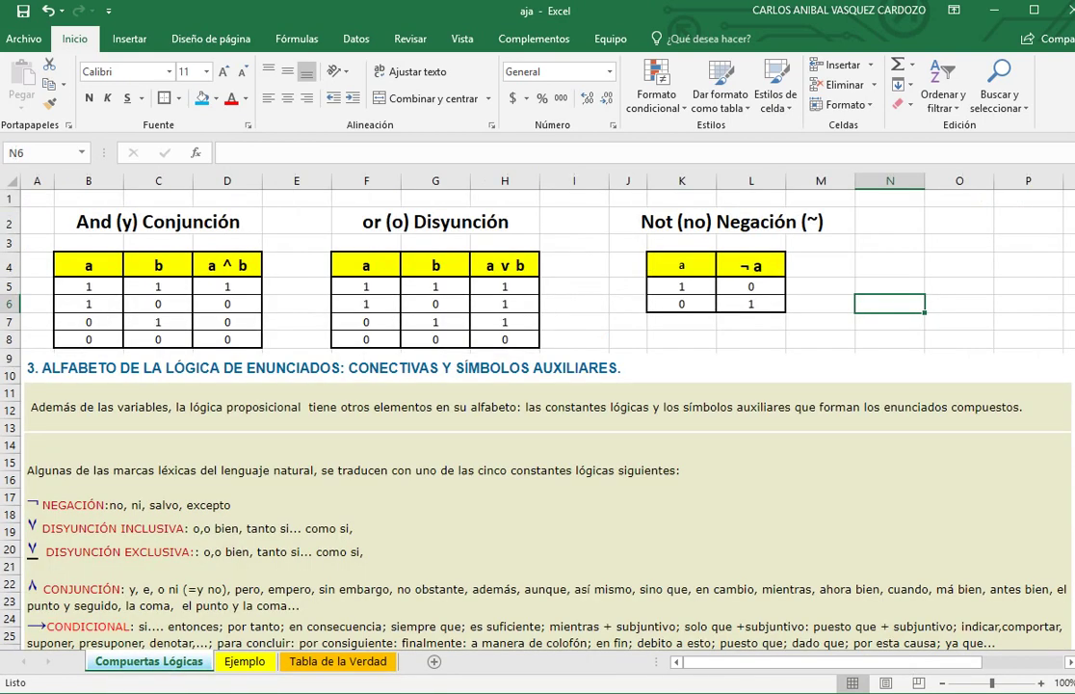
pyautogui.moveTo(628, 339); pyautogui.dragTo(628, 244)
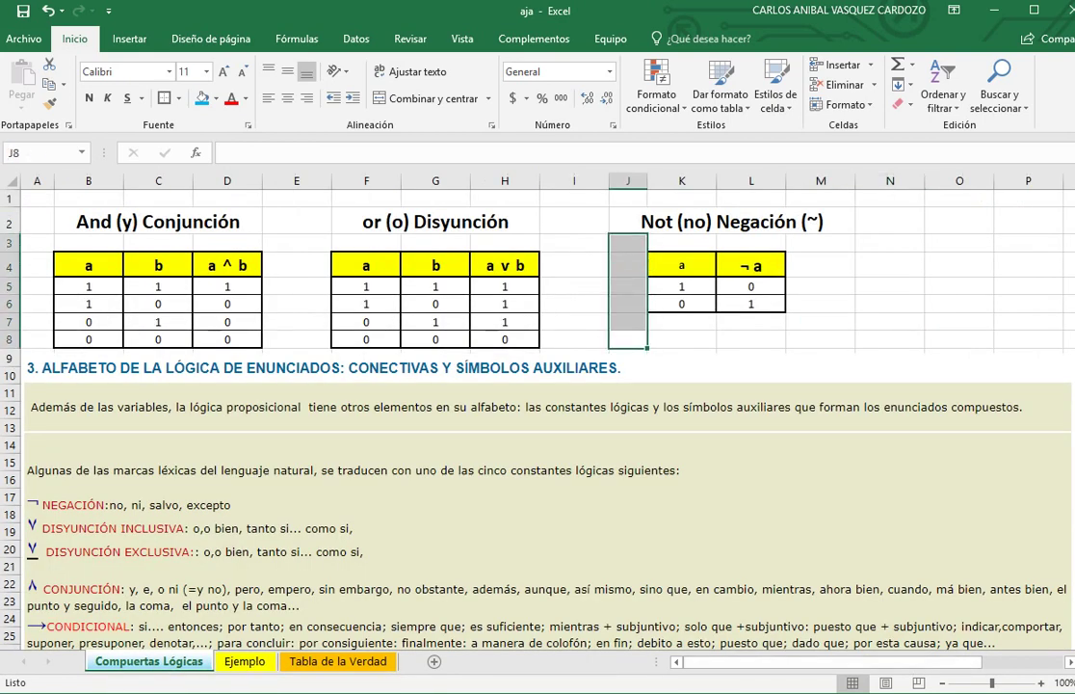
pyautogui.click(751, 322)
# Read through the logical connective definitions on the Compuertas Lógicas sheet, from negation to the biconditional
pyautogui.press('Down')
pyautogui.press('Down')
pyautogui.press('Down')
pyautogui.press('Down')
pyautogui.press('Down')
pyautogui.press('Down')
pyautogui.press('Down')
pyautogui.press('Down')
pyautogui.press('Down')
pyautogui.press('Down')
pyautogui.press('Down')
pyautogui.press('Down')
pyautogui.press('Down')
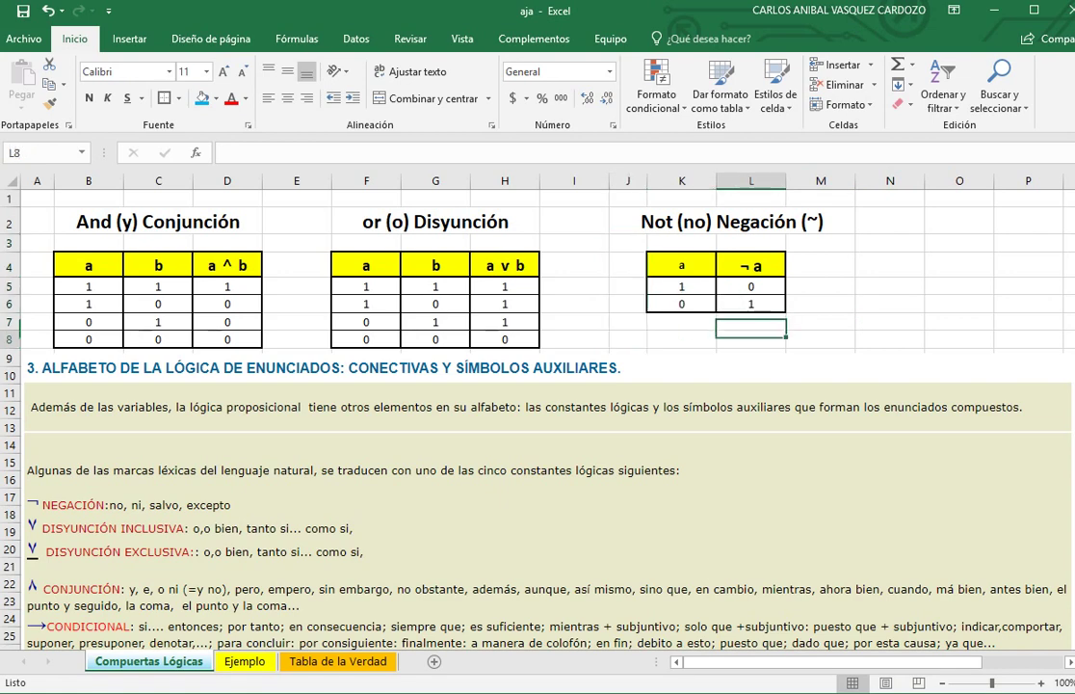
pyautogui.press('Down')
pyautogui.press('Down')
pyautogui.press('Down')
pyautogui.press('Down')
pyautogui.press('Down')
pyautogui.press('Down')
pyautogui.press('Down')
pyautogui.press('Down')
pyautogui.press('Down')
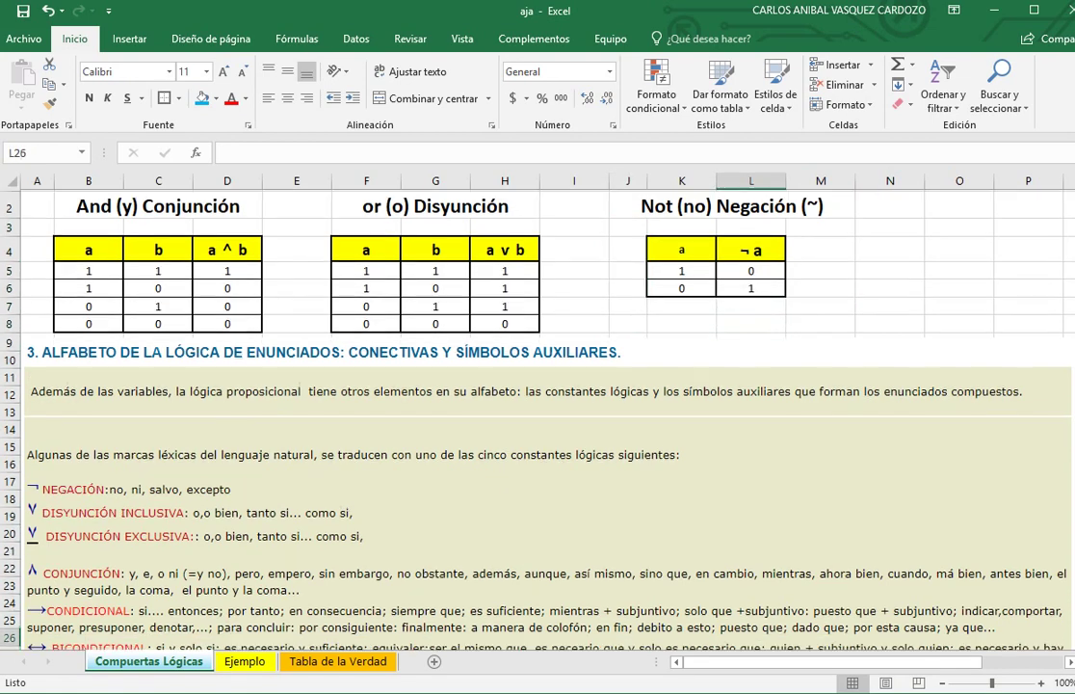
pyautogui.press('Up')
pyautogui.press('Up')
pyautogui.press('Up')
pyautogui.press('Up')
pyautogui.press('Up')
pyautogui.press('Up')
pyautogui.press('Up')
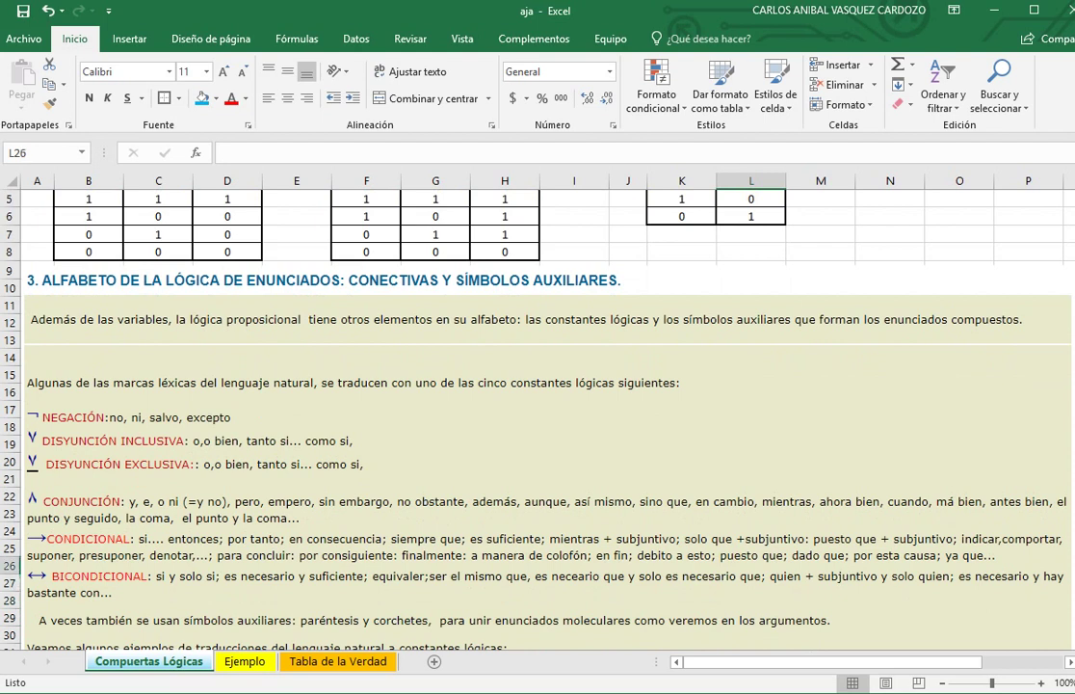
pyautogui.press('Up')
pyautogui.press('Up')
pyautogui.press('Up')
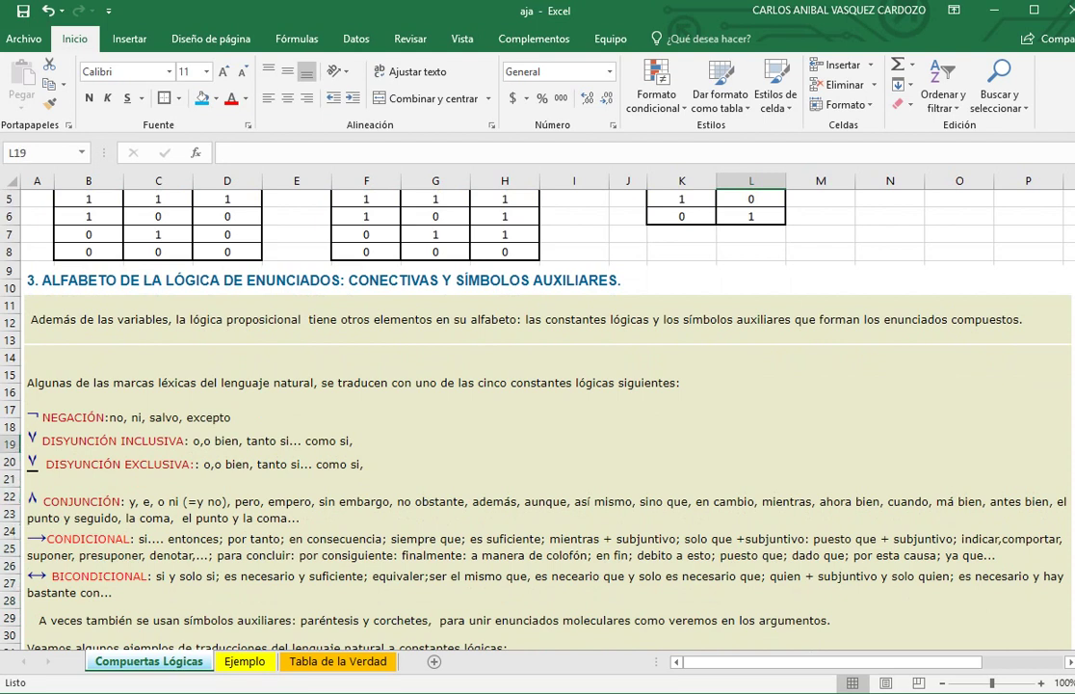